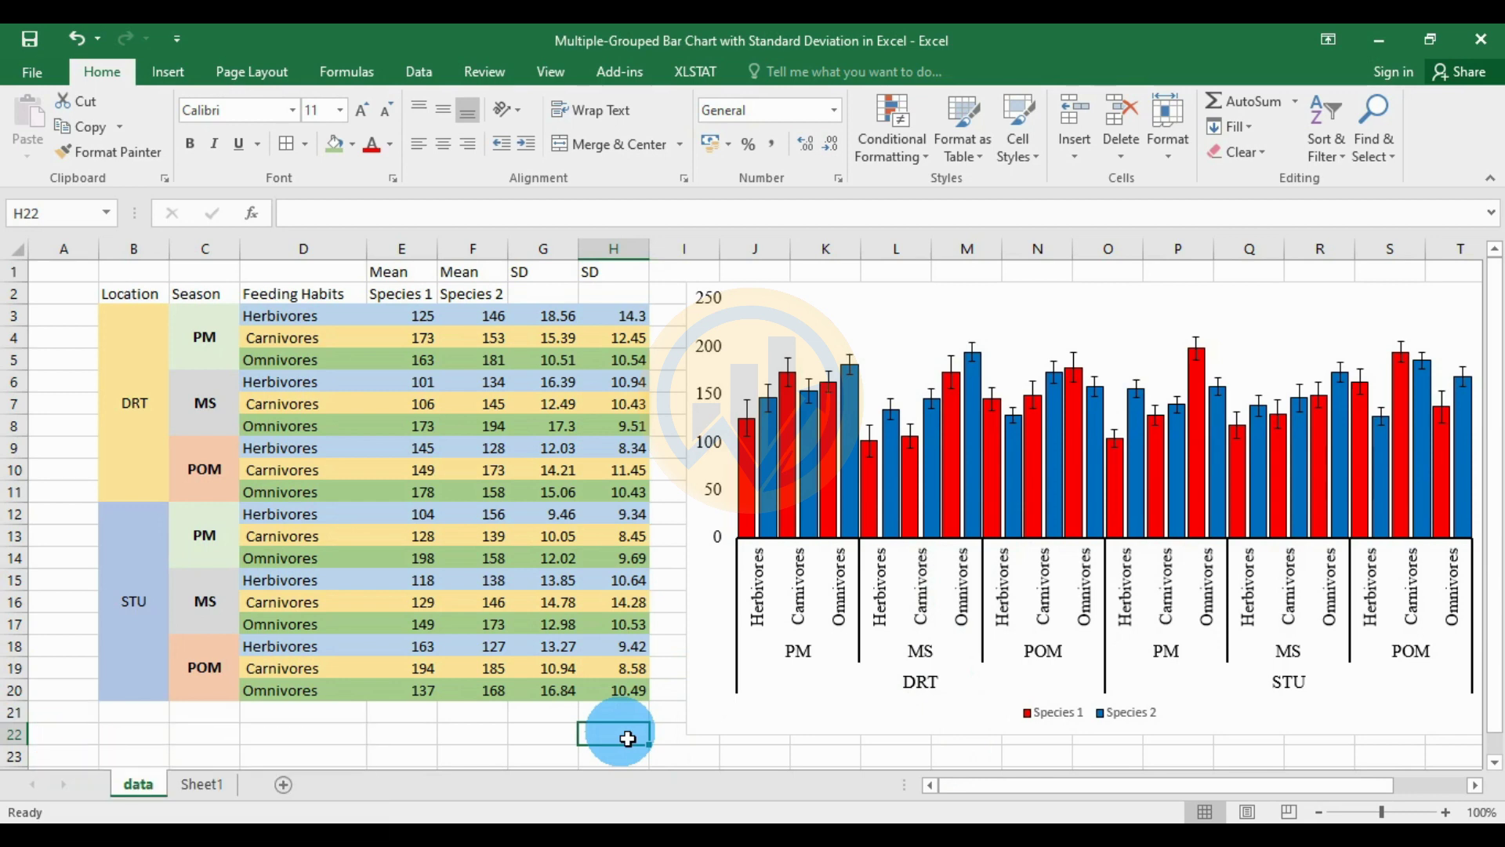
# Review the example chart's source table and its DRT/STU locations and PM/MS/POM seasons
pyautogui.click(771, 321)
pyautogui.click(771, 321)
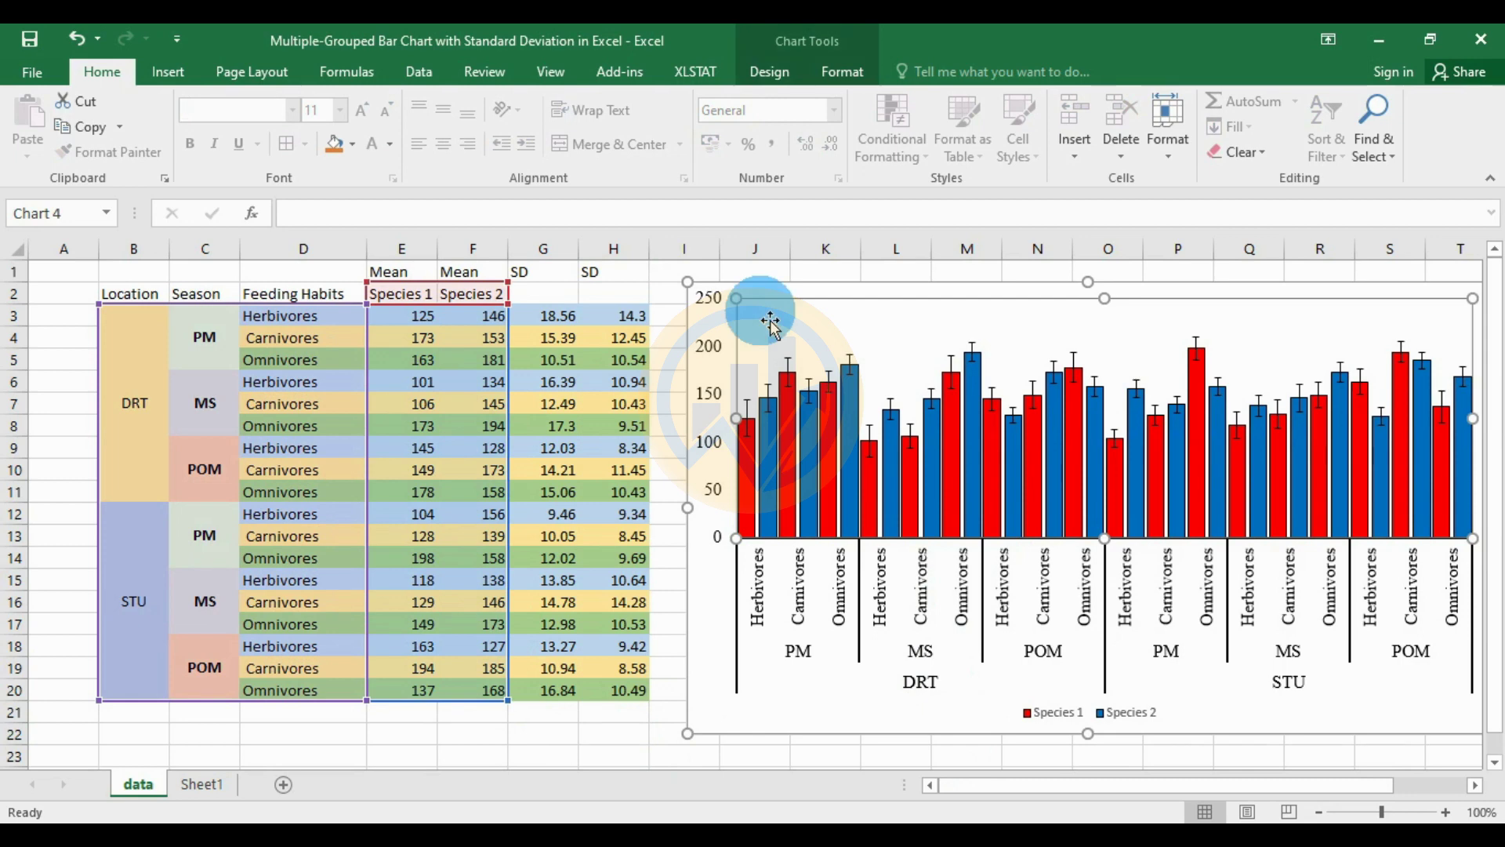
pyautogui.moveTo(134, 296); pyautogui.dragTo(596, 647)
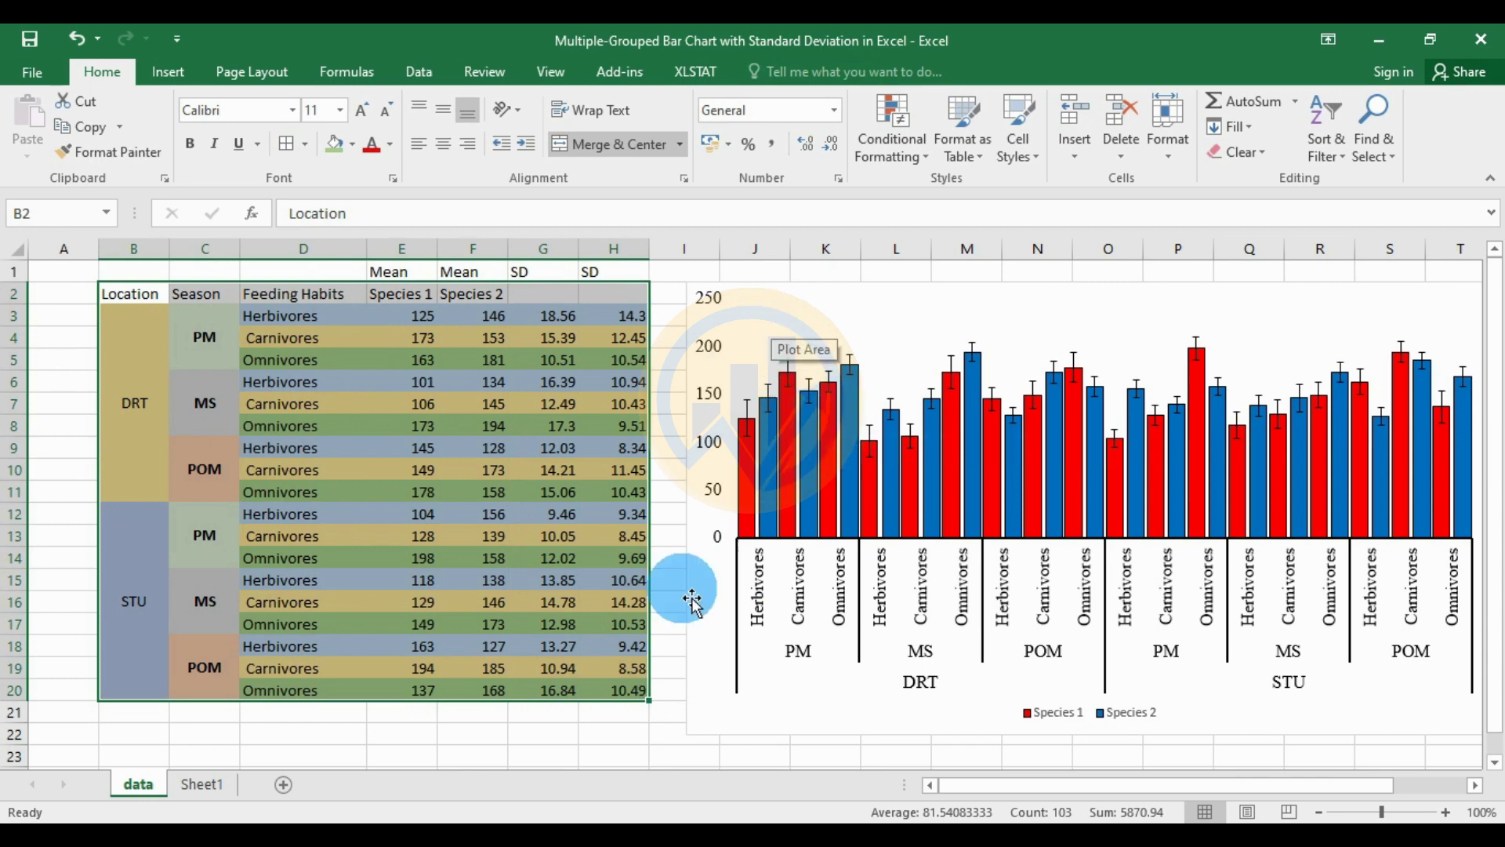
pyautogui.click(130, 403)
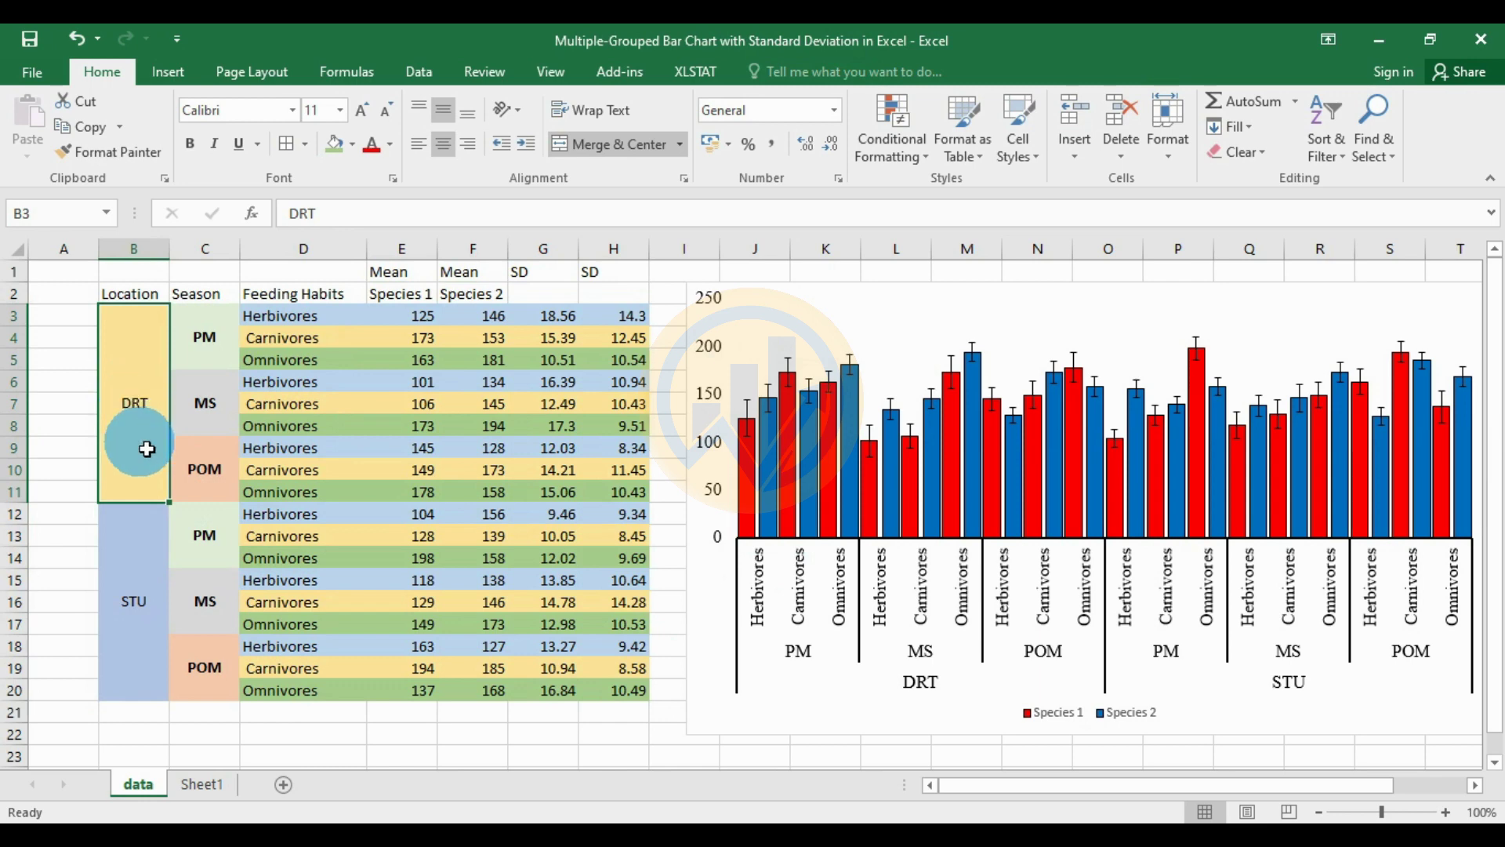
pyautogui.click(136, 545)
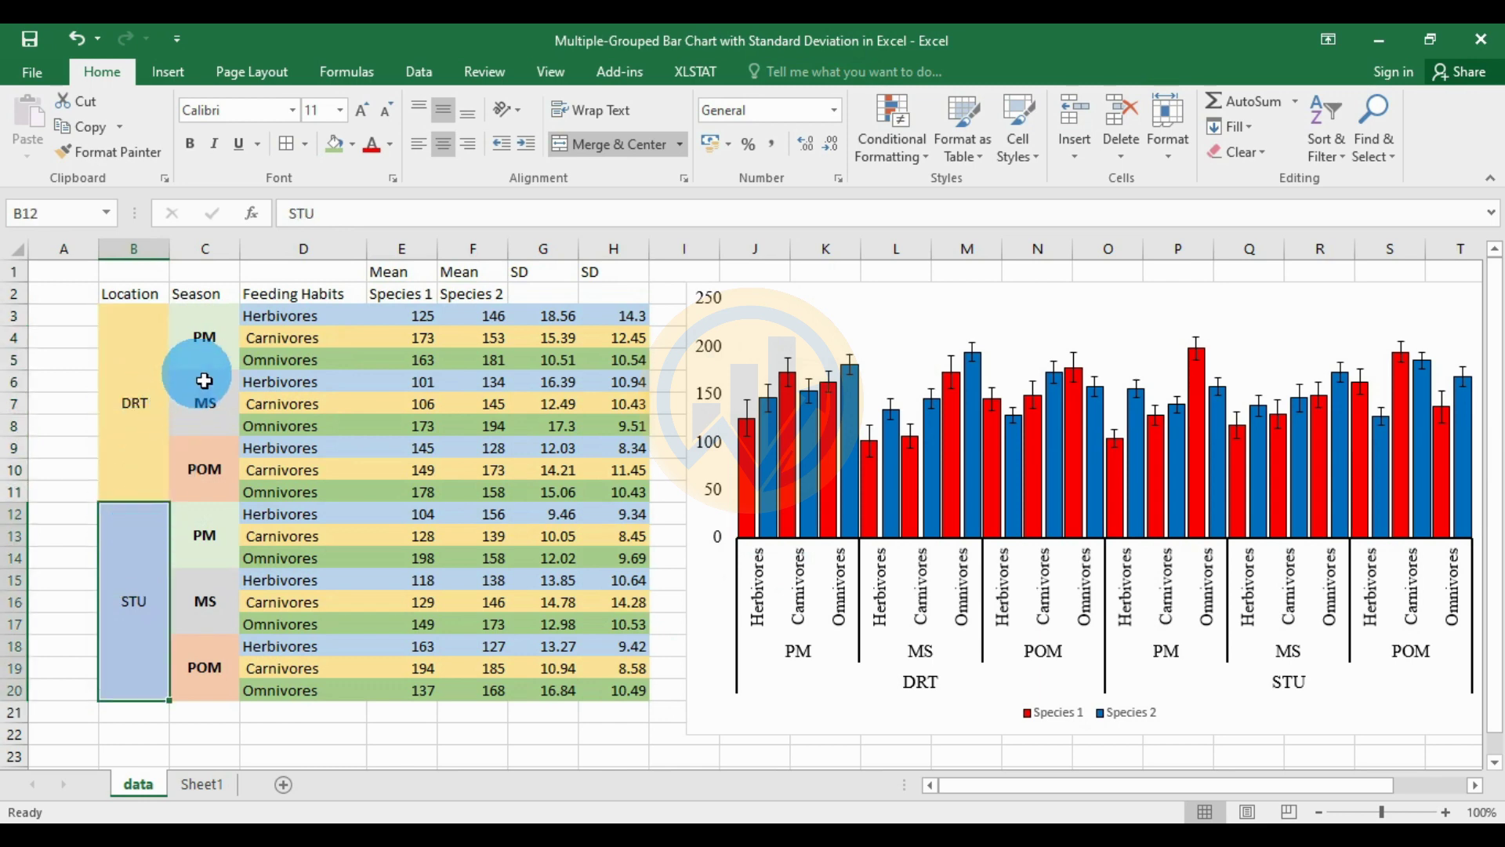
pyautogui.click(212, 336)
pyautogui.click(209, 398)
pyautogui.click(217, 489)
pyautogui.click(218, 488)
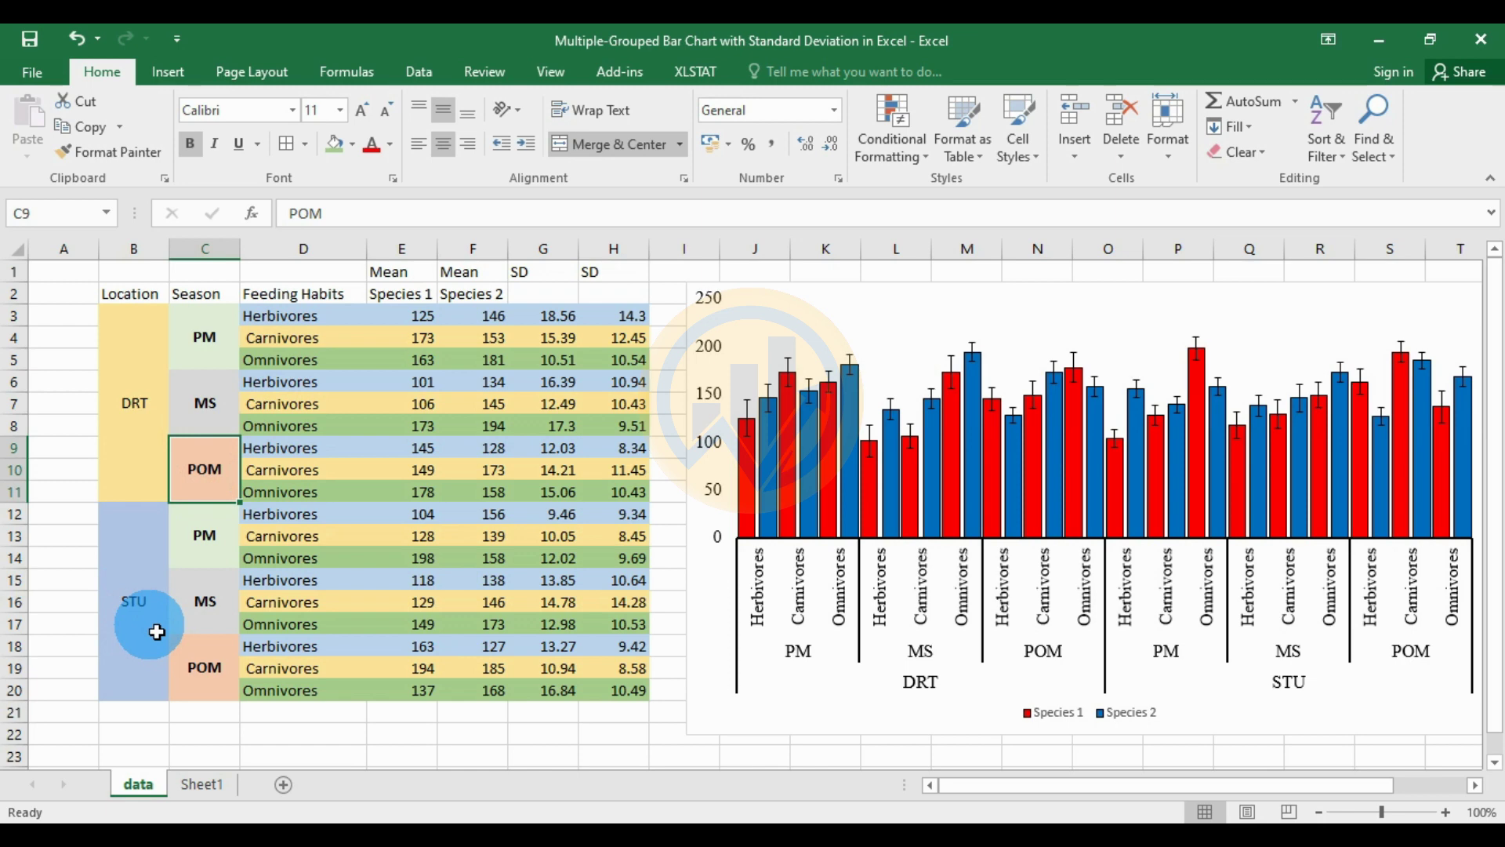
# Point out the feeding habits, both species' mean columns and the standard deviation values
pyautogui.click(293, 324)
pyautogui.click(286, 347)
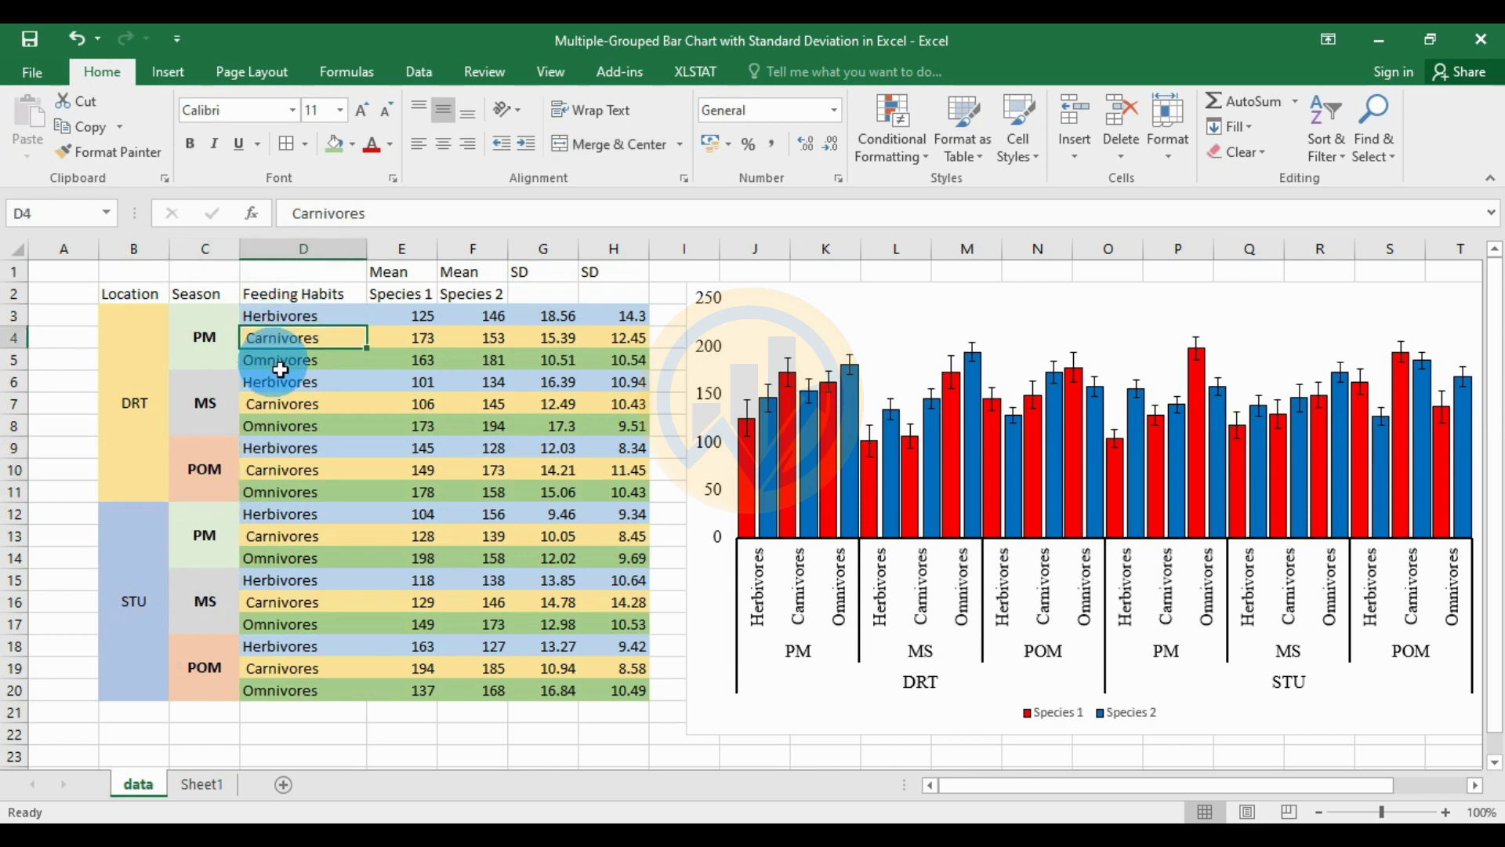
pyautogui.click(280, 368)
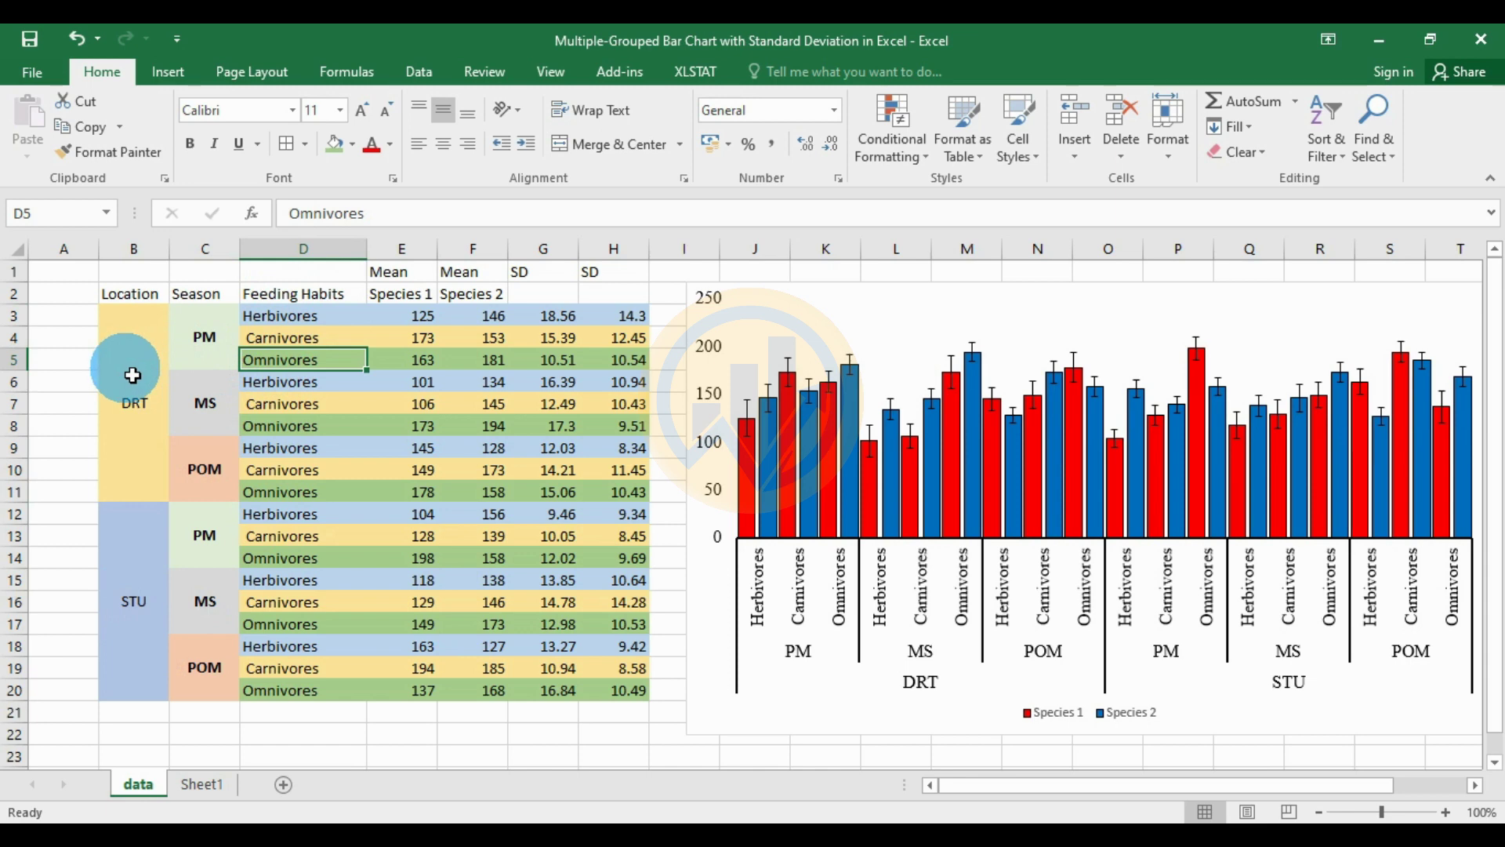
pyautogui.click(412, 296)
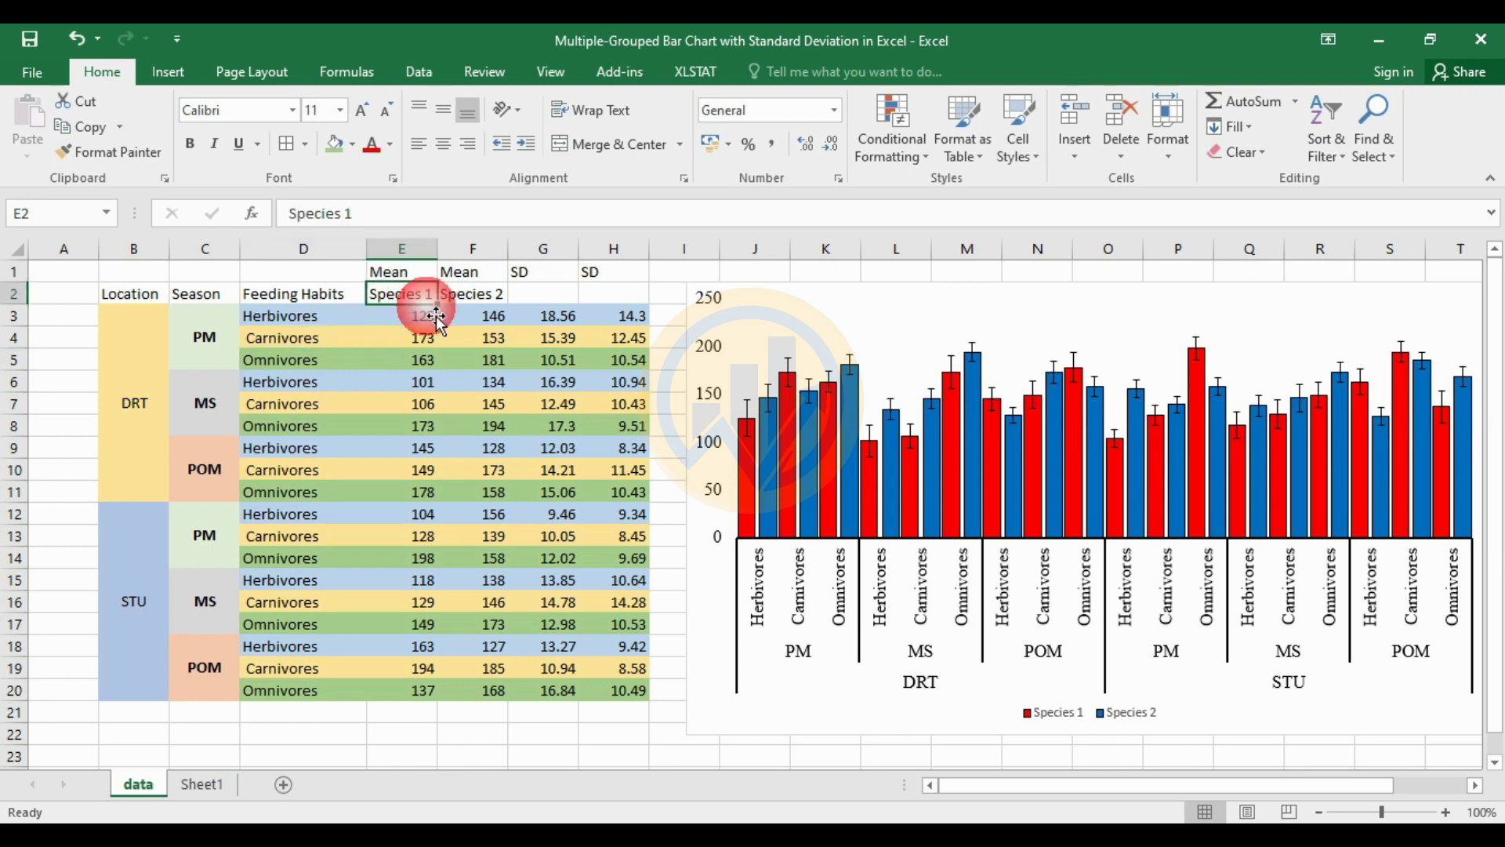
pyautogui.click(480, 298)
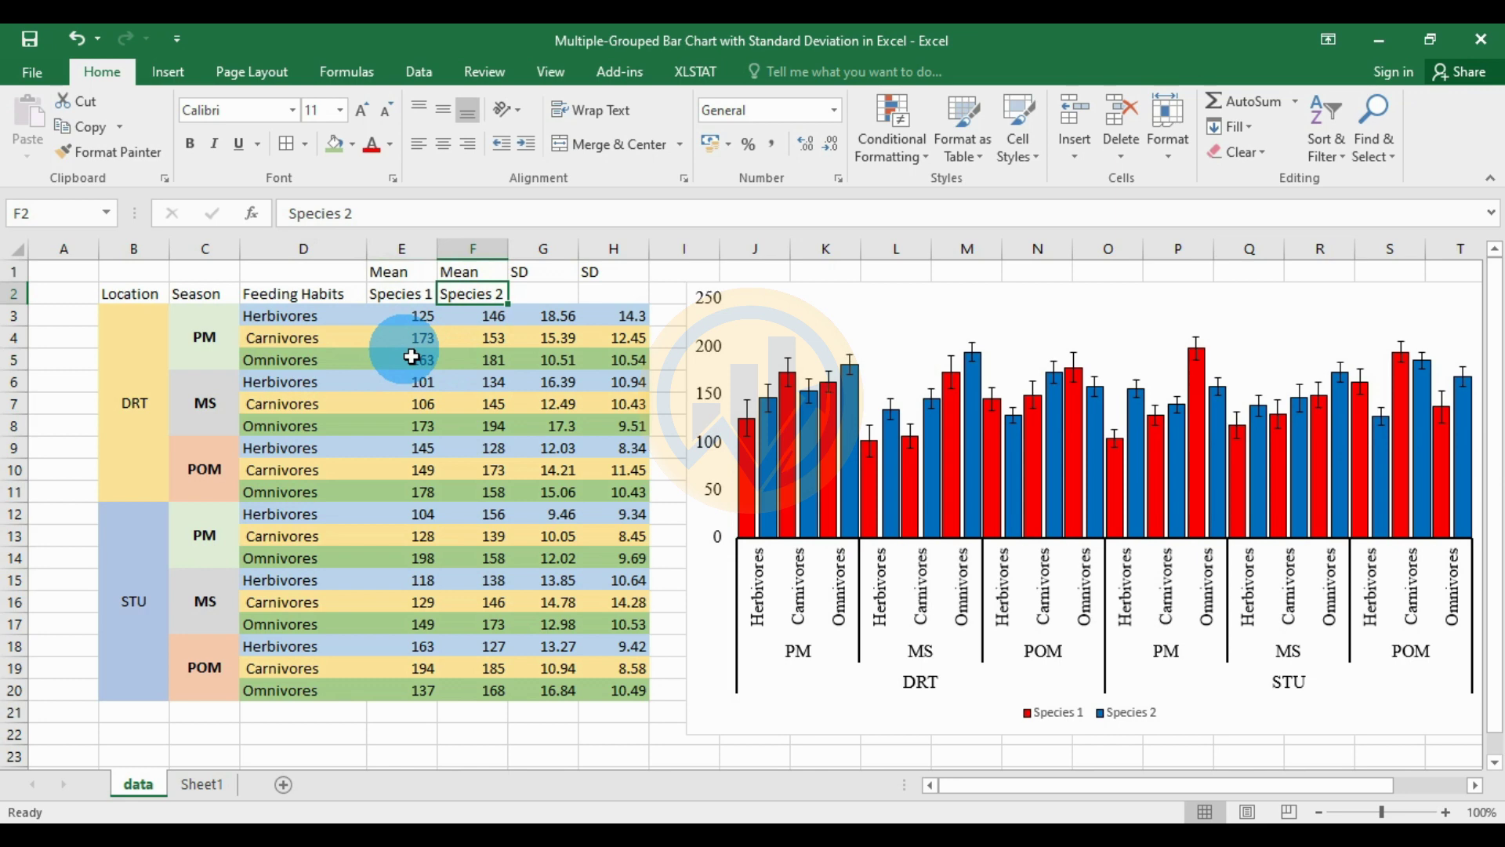
pyautogui.moveTo(408, 325); pyautogui.dragTo(490, 690)
pyautogui.moveTo(549, 318); pyautogui.dragTo(625, 691)
pyautogui.click(498, 734)
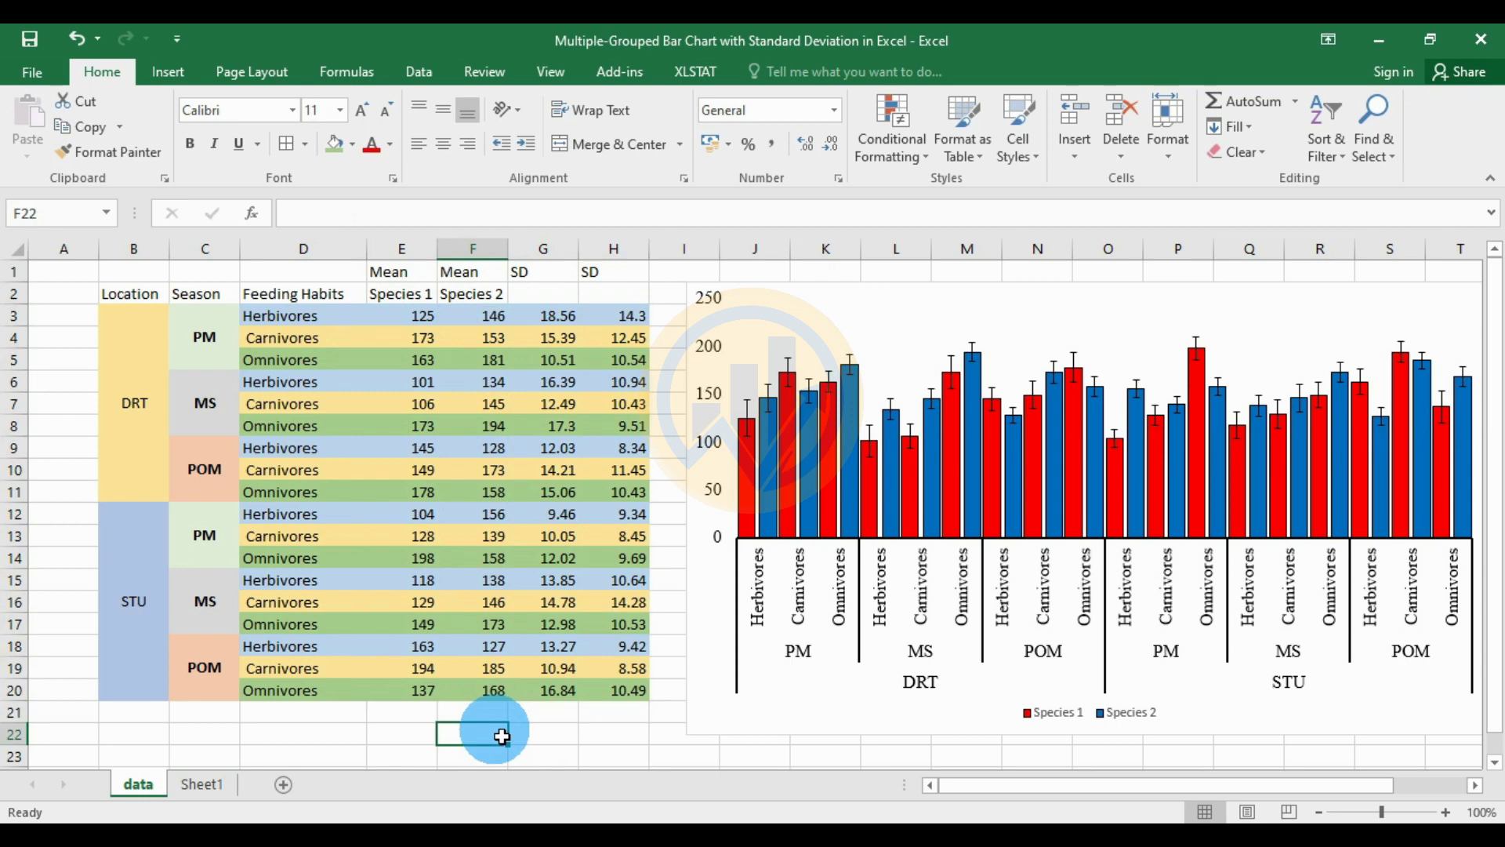
# On Sheet1, select A2:E20 and insert a clustered column chart
pyautogui.click(202, 784)
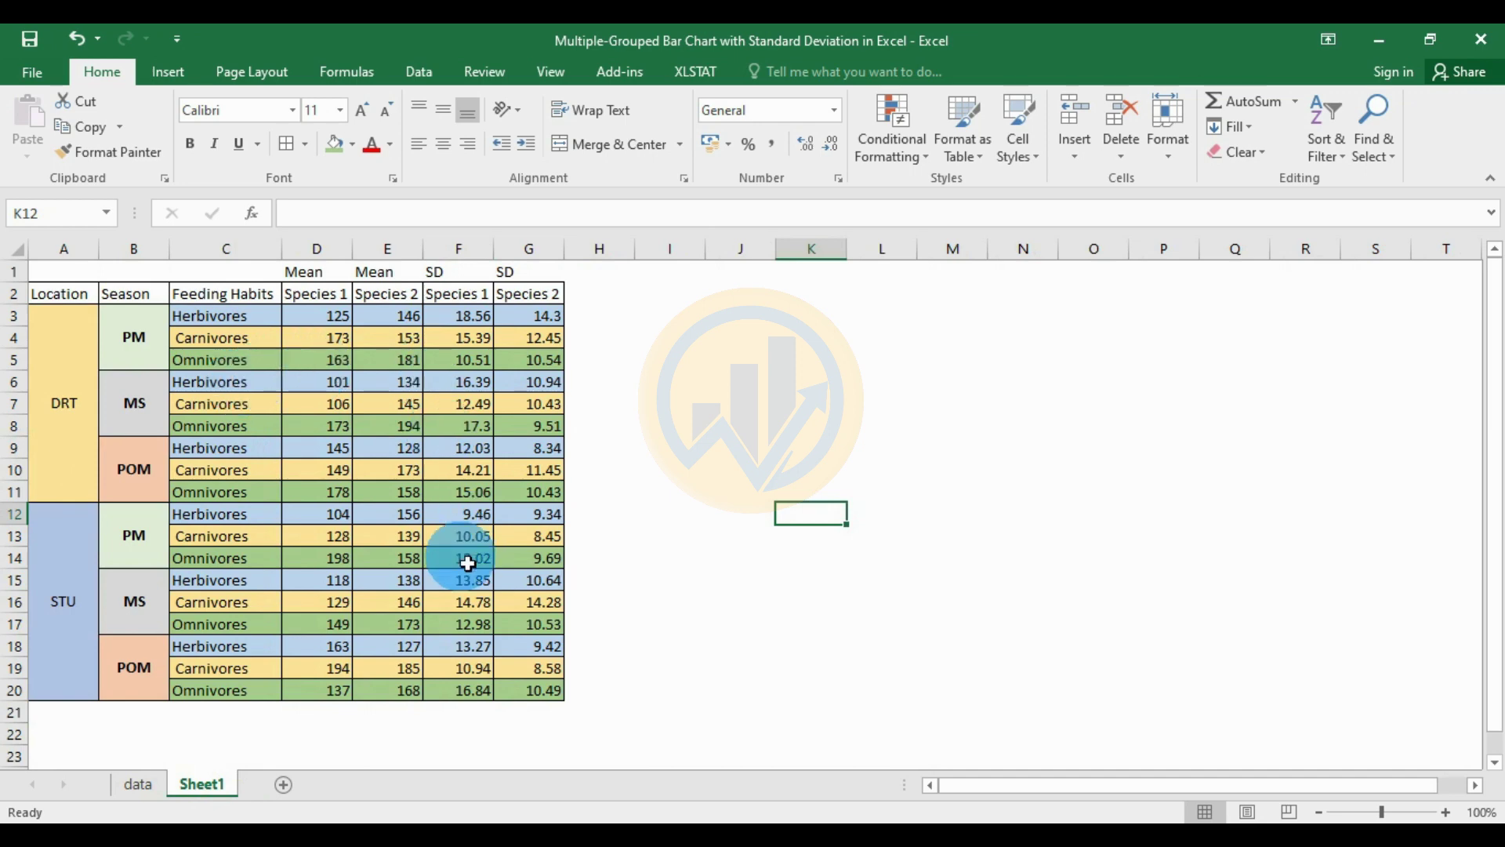
pyautogui.moveTo(52, 308); pyautogui.dragTo(376, 336)
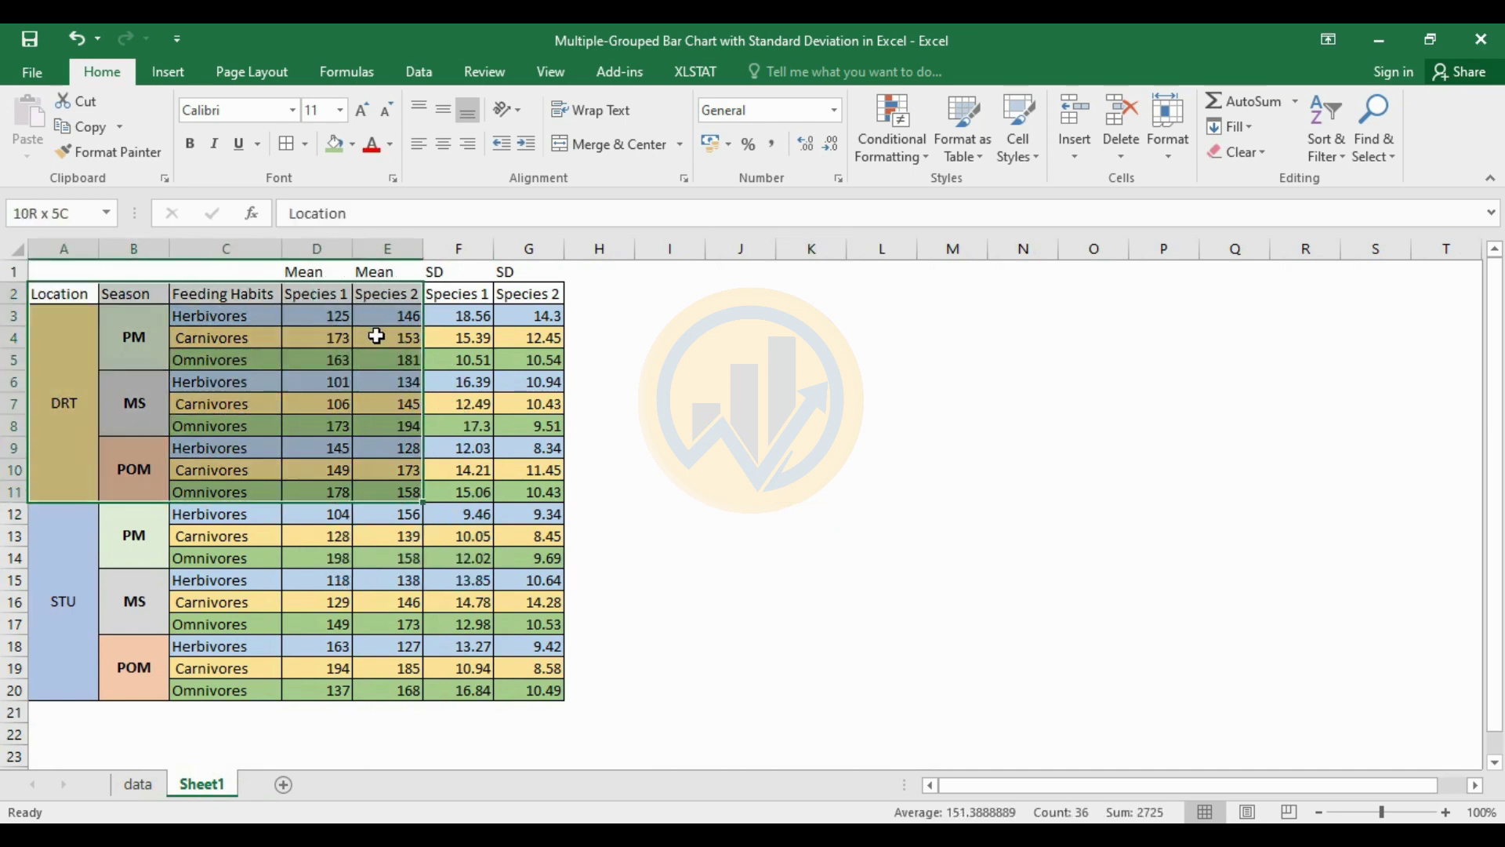
pyautogui.moveTo(392, 534); pyautogui.dragTo(379, 612)
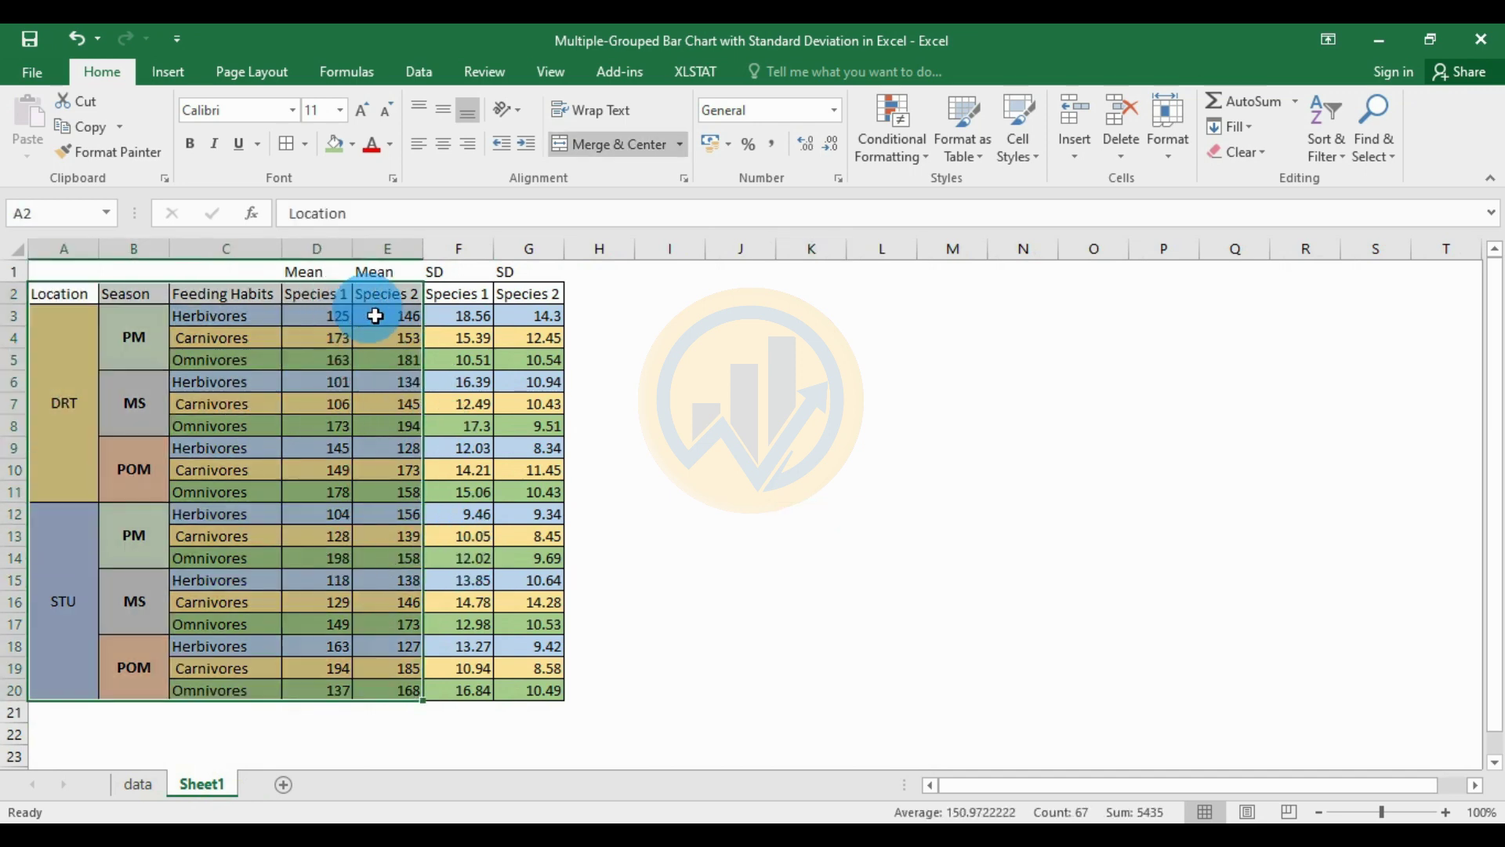
pyautogui.click(168, 74)
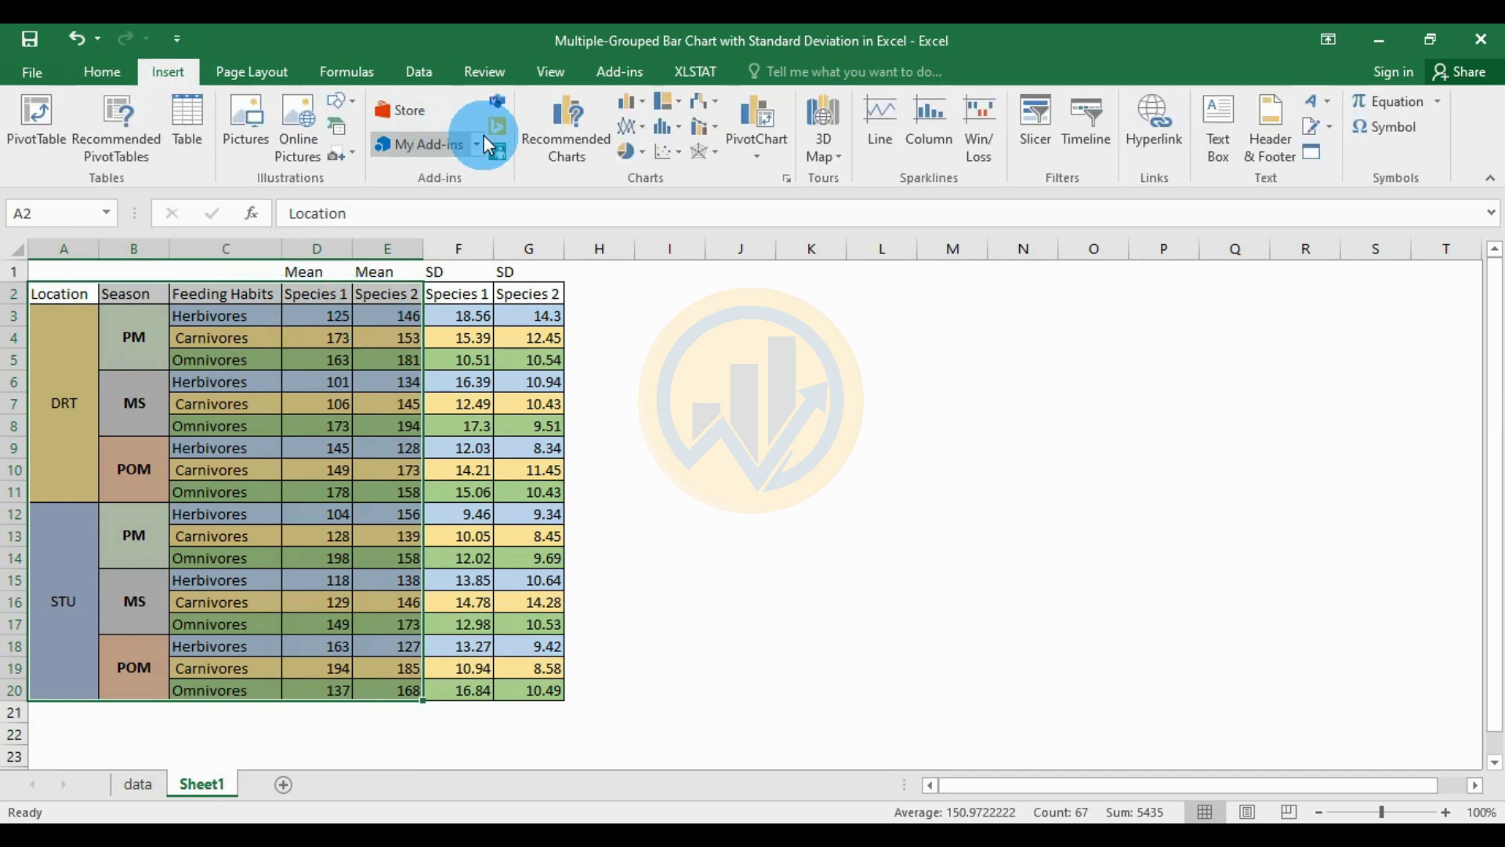
pyautogui.click(645, 111)
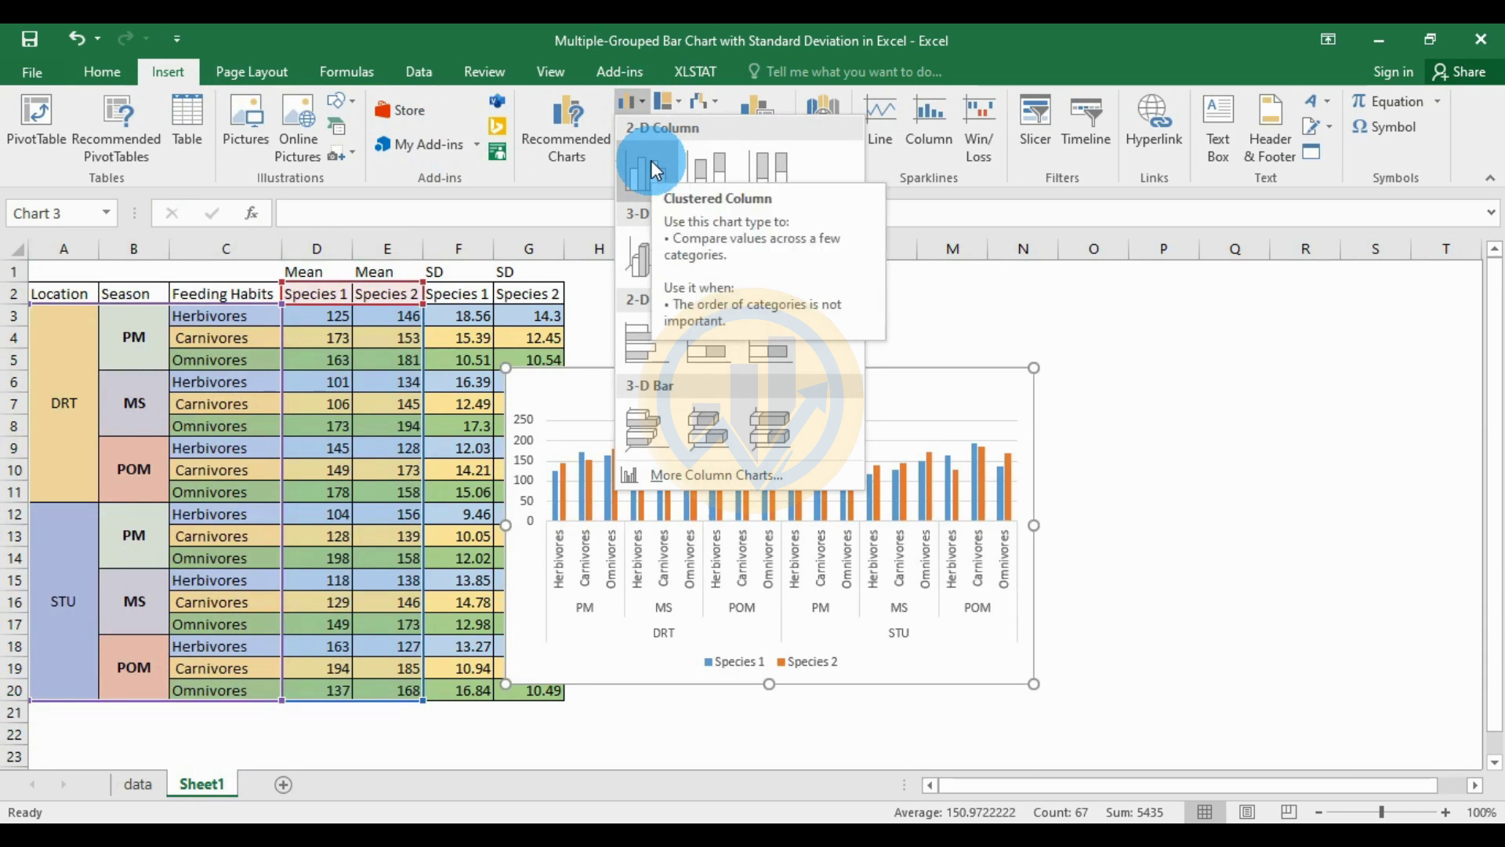
pyautogui.click(651, 160)
# Move the chart over the table and stretch it to span columns A–O
pyautogui.moveTo(939, 417); pyautogui.dragTo(481, 324)
pyautogui.moveTo(594, 608); pyautogui.dragTo(1136, 651)
pyautogui.scroll(3, 1136, 651)
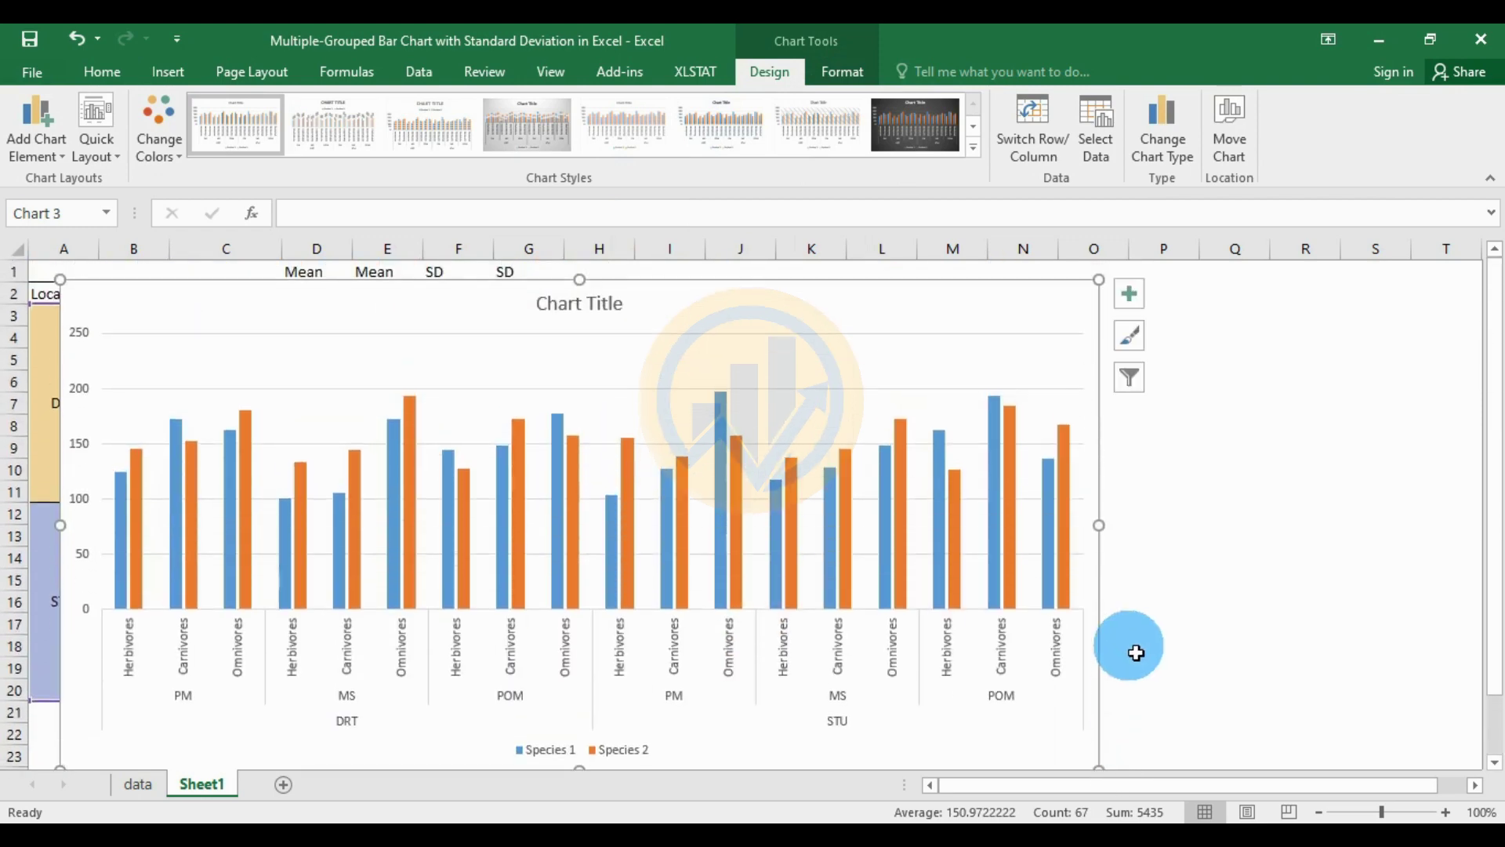
# Nudge the chart up and left and delete its chart title
pyautogui.moveTo(990, 326); pyautogui.dragTo(961, 305)
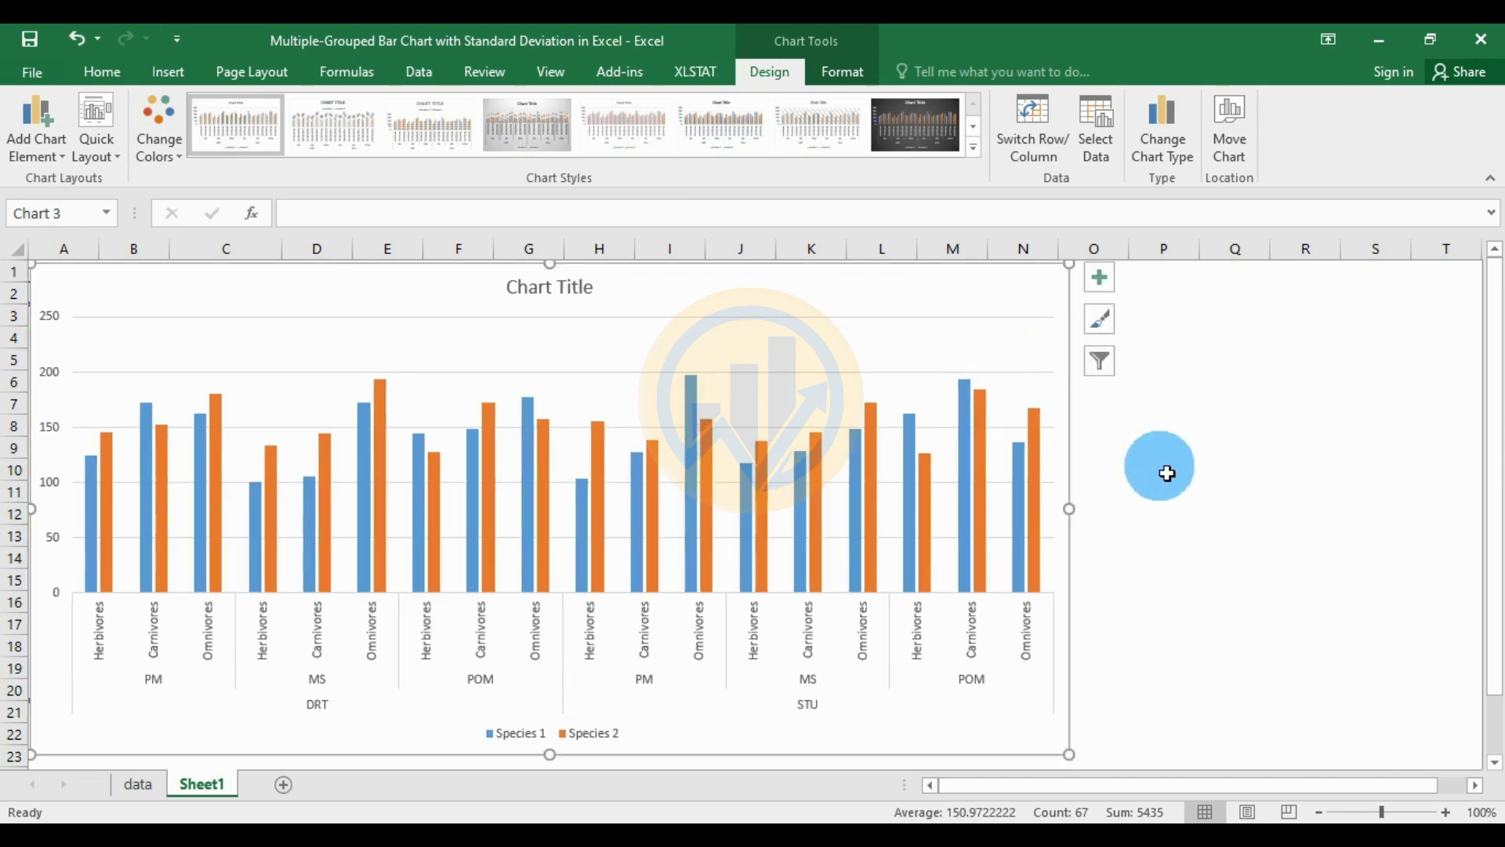
pyautogui.click(1164, 472)
pyautogui.click(550, 287)
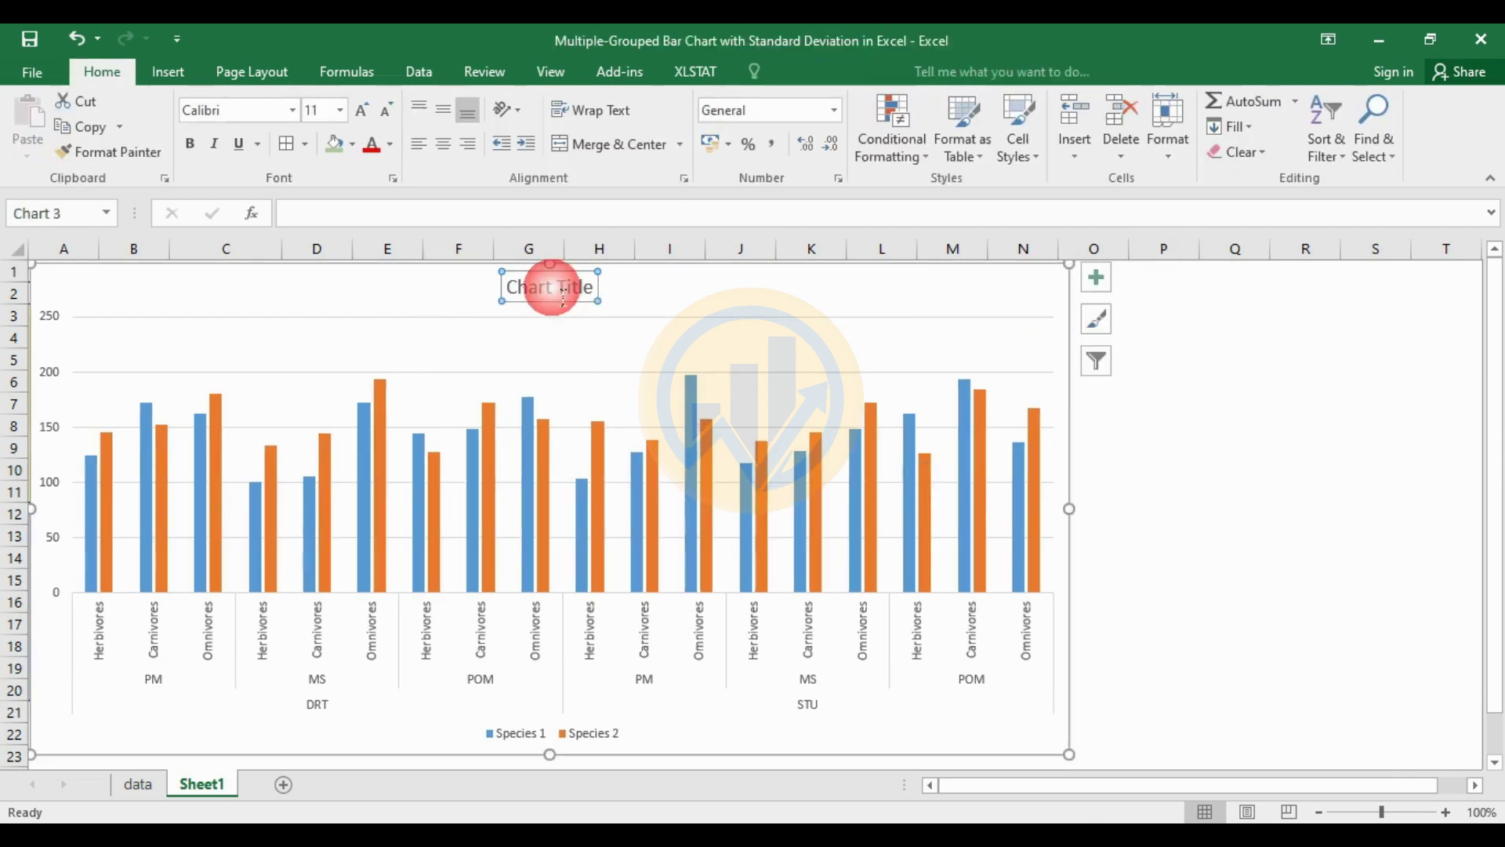
pyautogui.press('Delete')
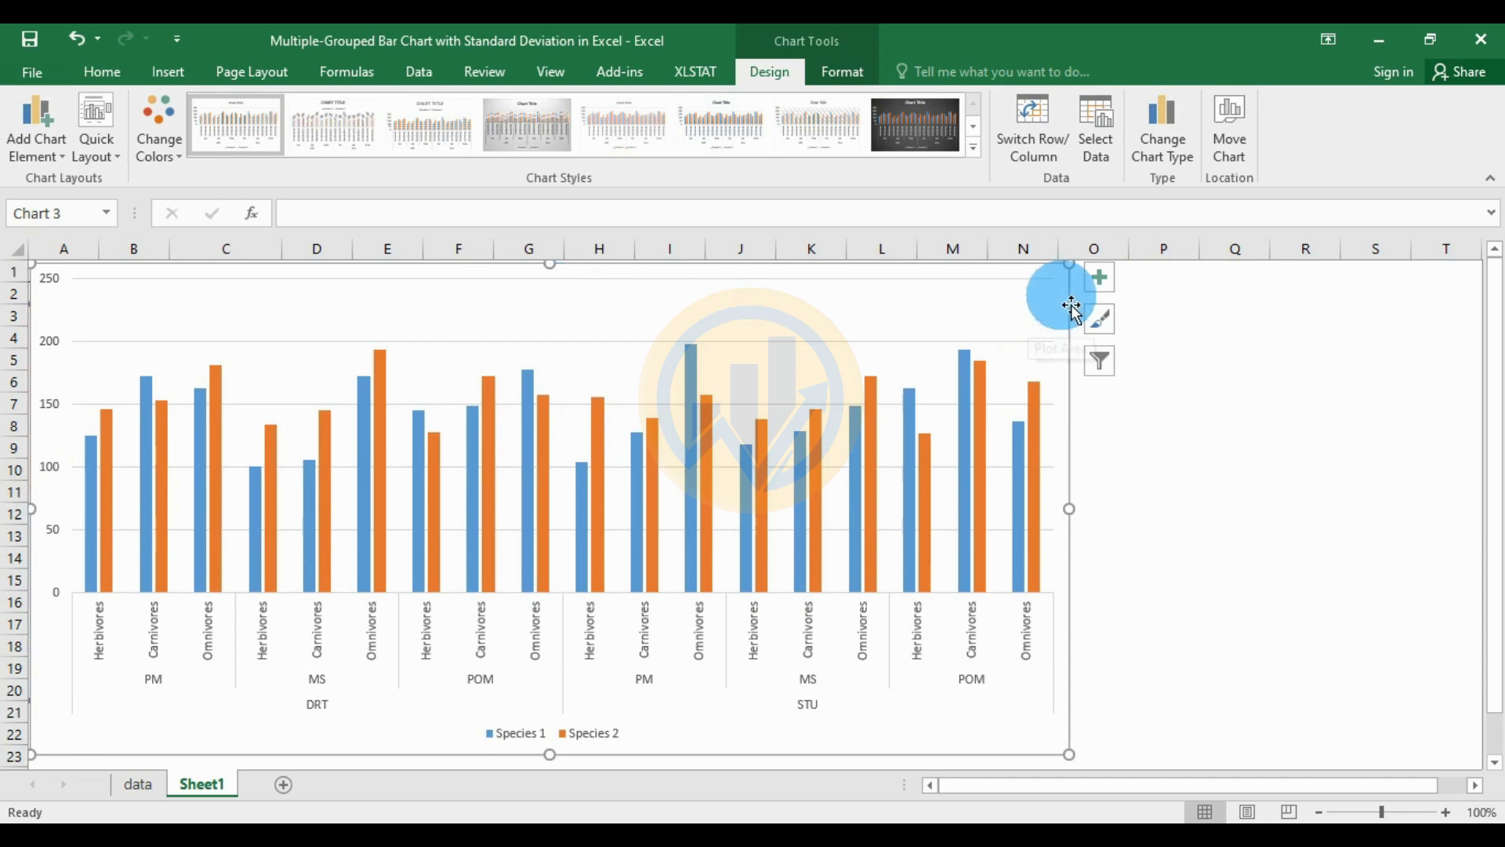
# Turn off the horizontal gridlines and add Standard Deviation error bars
pyautogui.click(1103, 278)
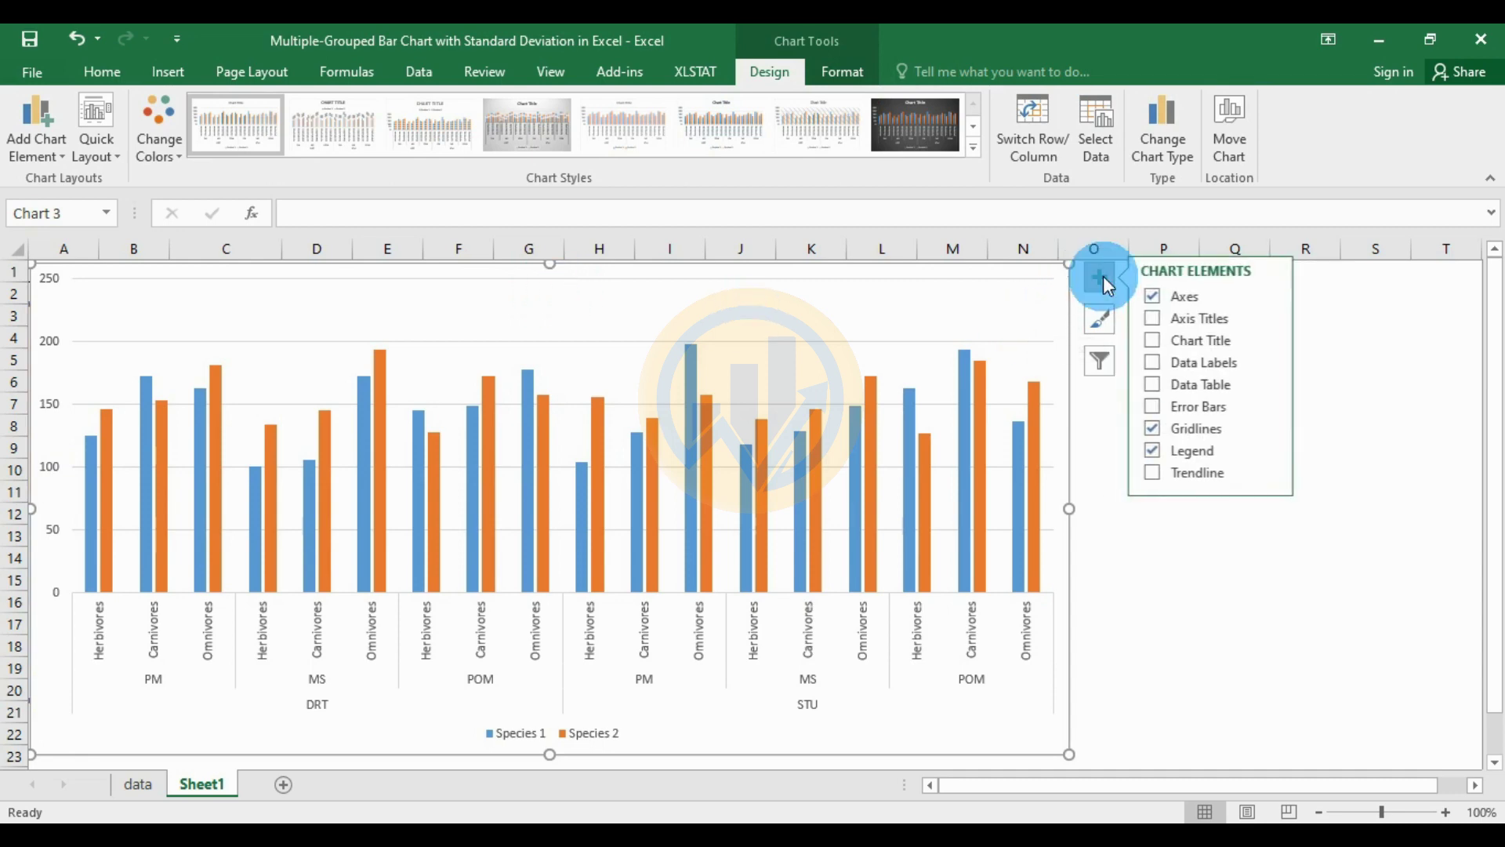
pyautogui.click(1154, 431)
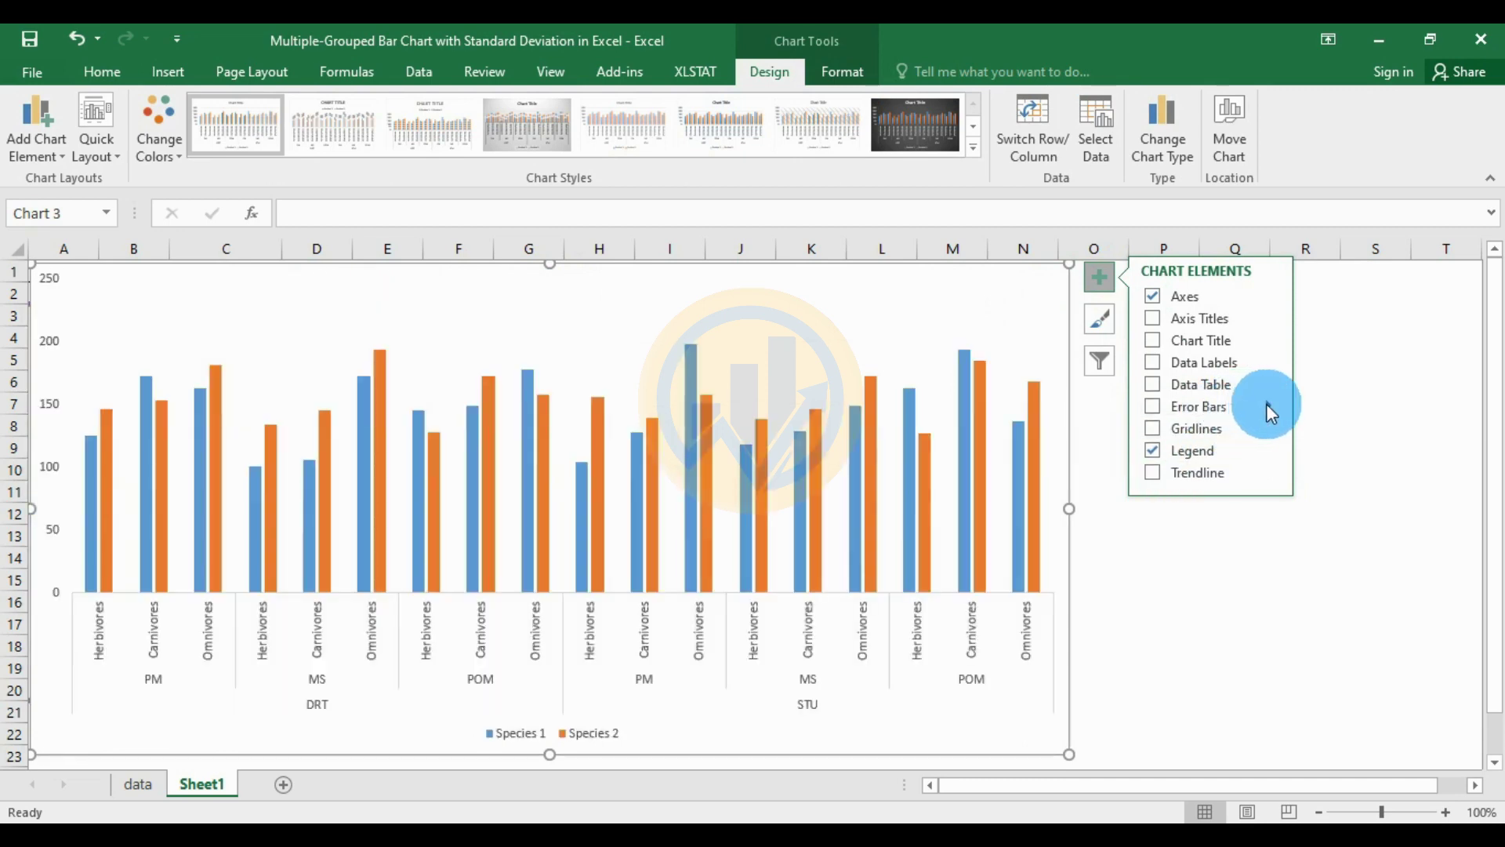
pyautogui.click(1268, 403)
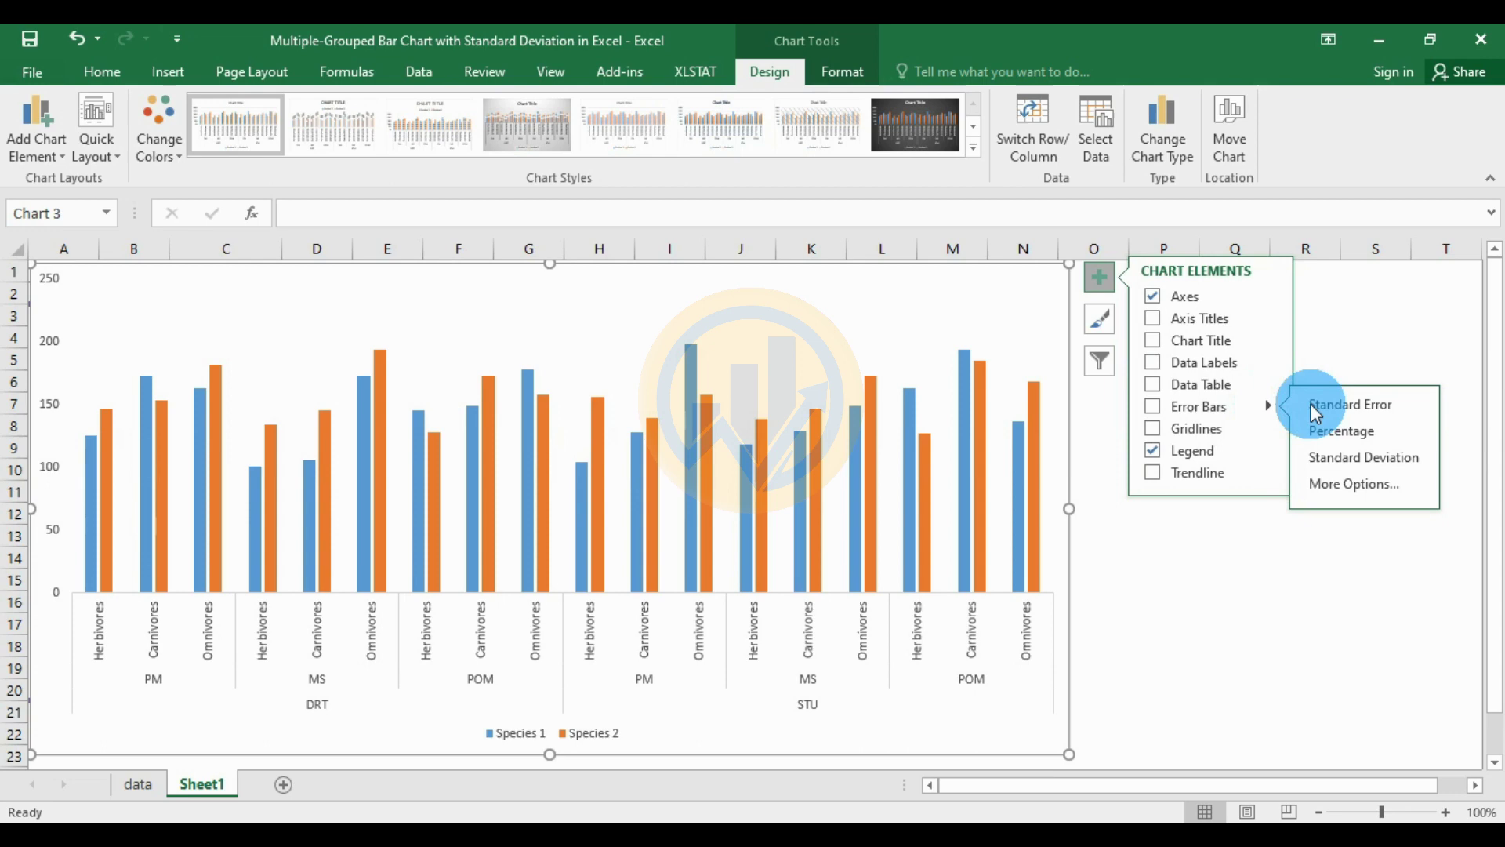
pyautogui.click(1366, 458)
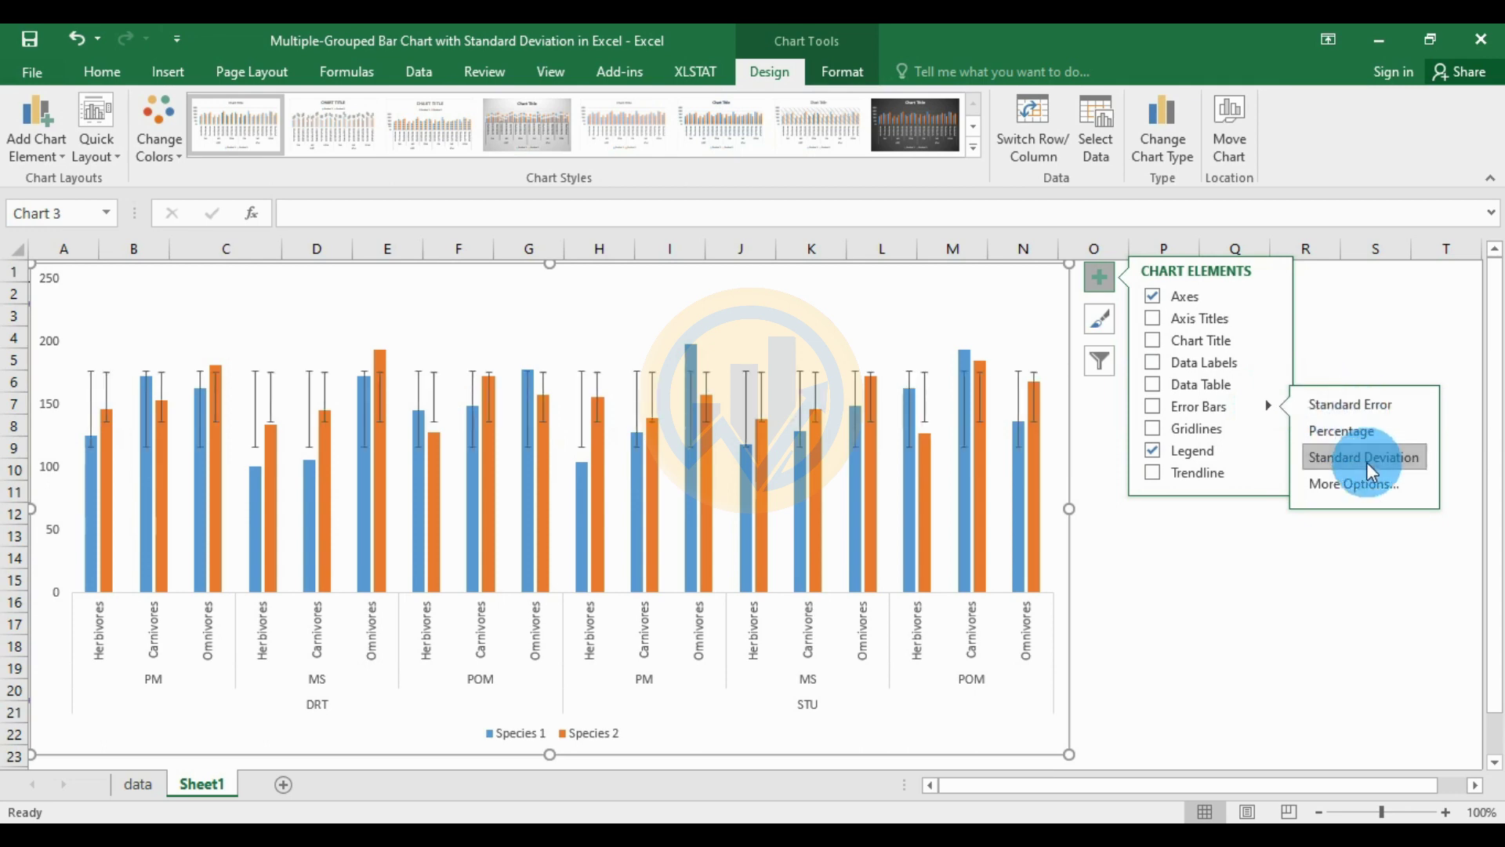
pyautogui.click(1033, 510)
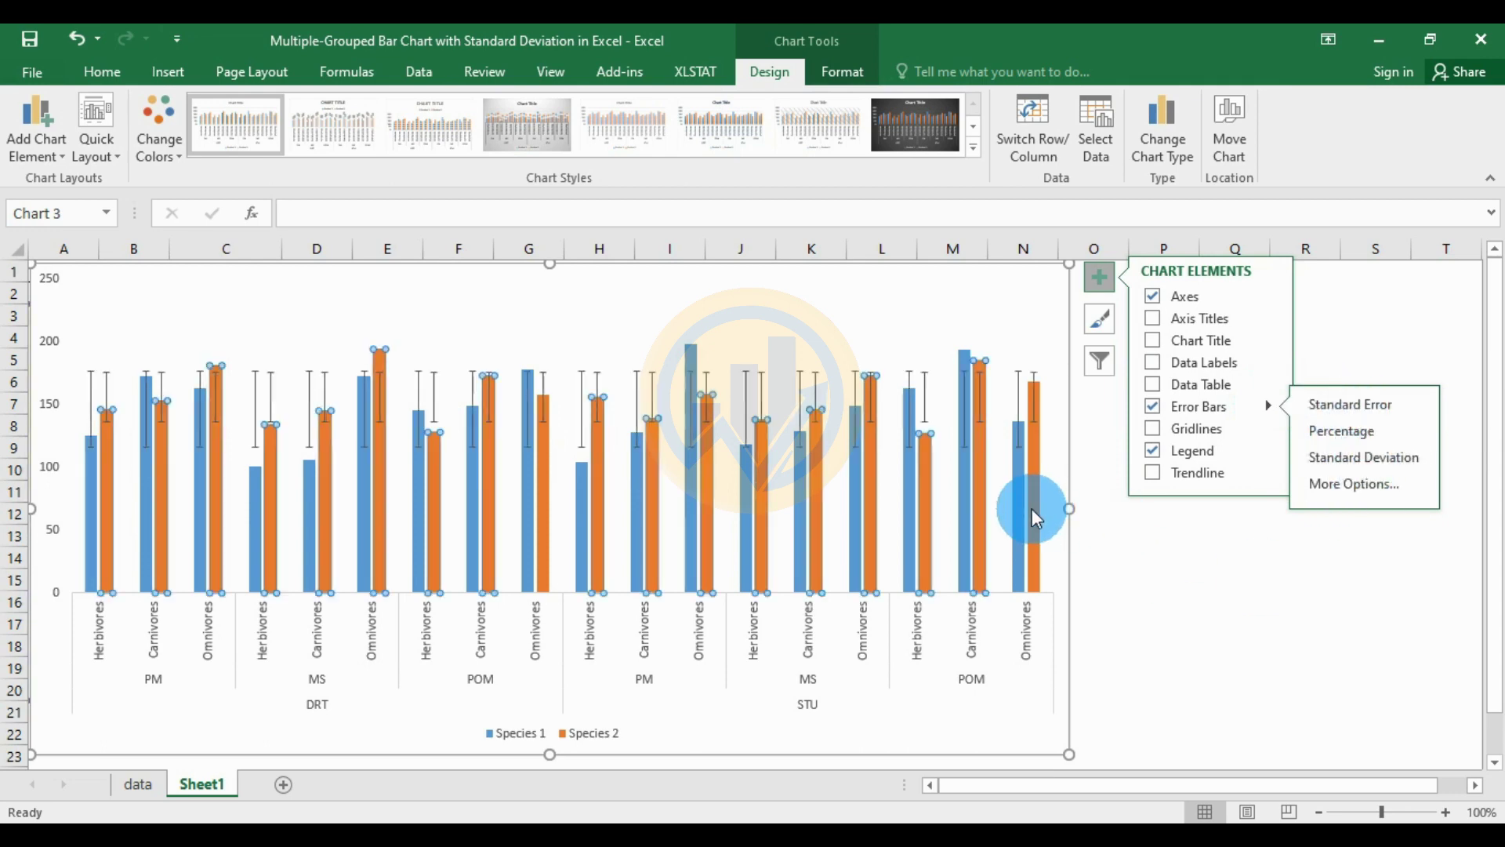
pyautogui.click(1223, 559)
pyautogui.click(1045, 533)
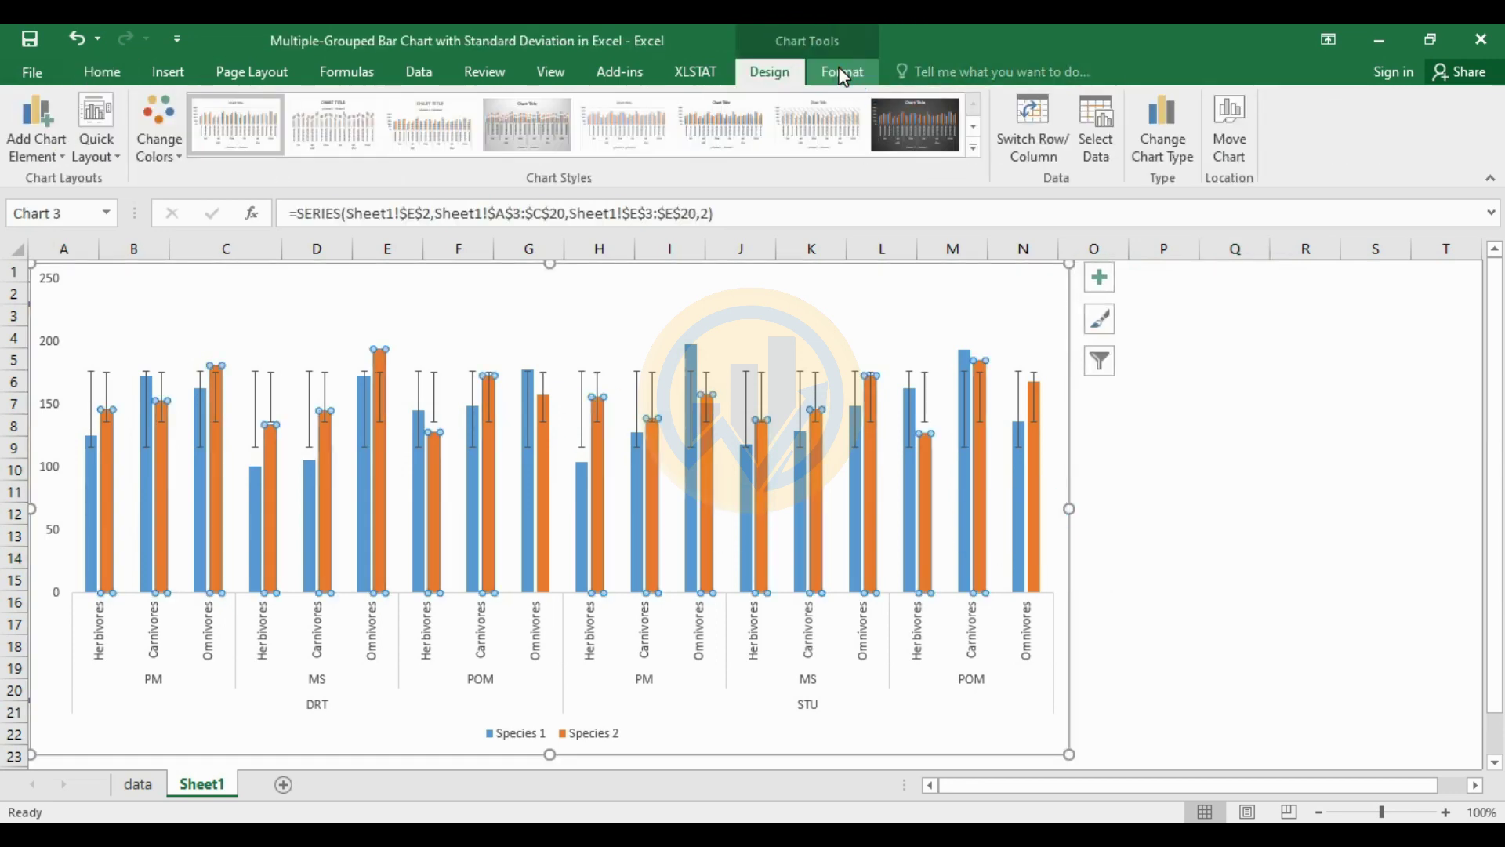
# Set the Species 2 series gap width to 25% in Format Data Series
pyautogui.click(838, 69)
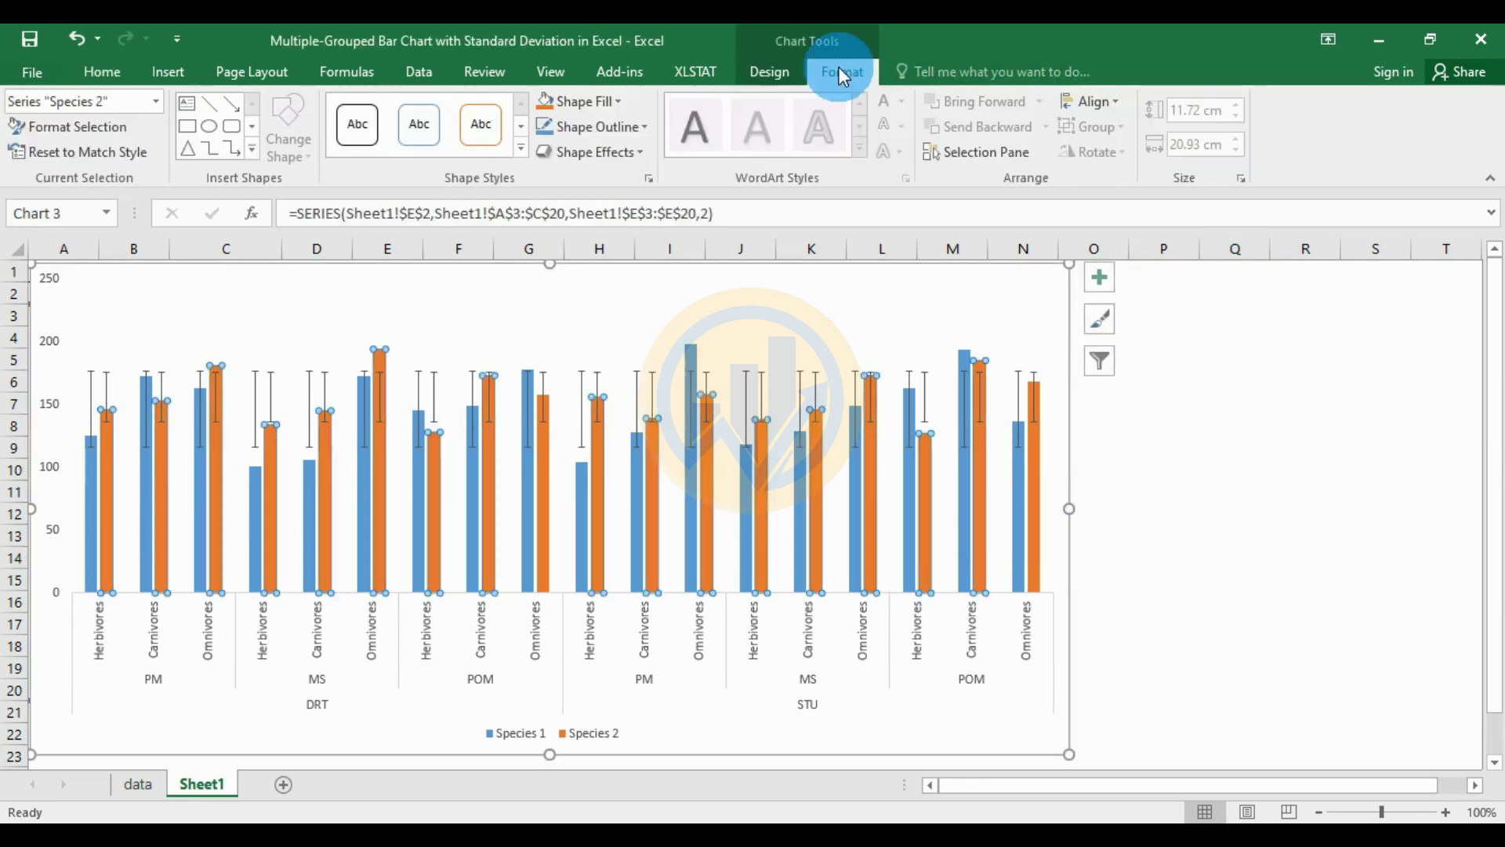
pyautogui.click(96, 130)
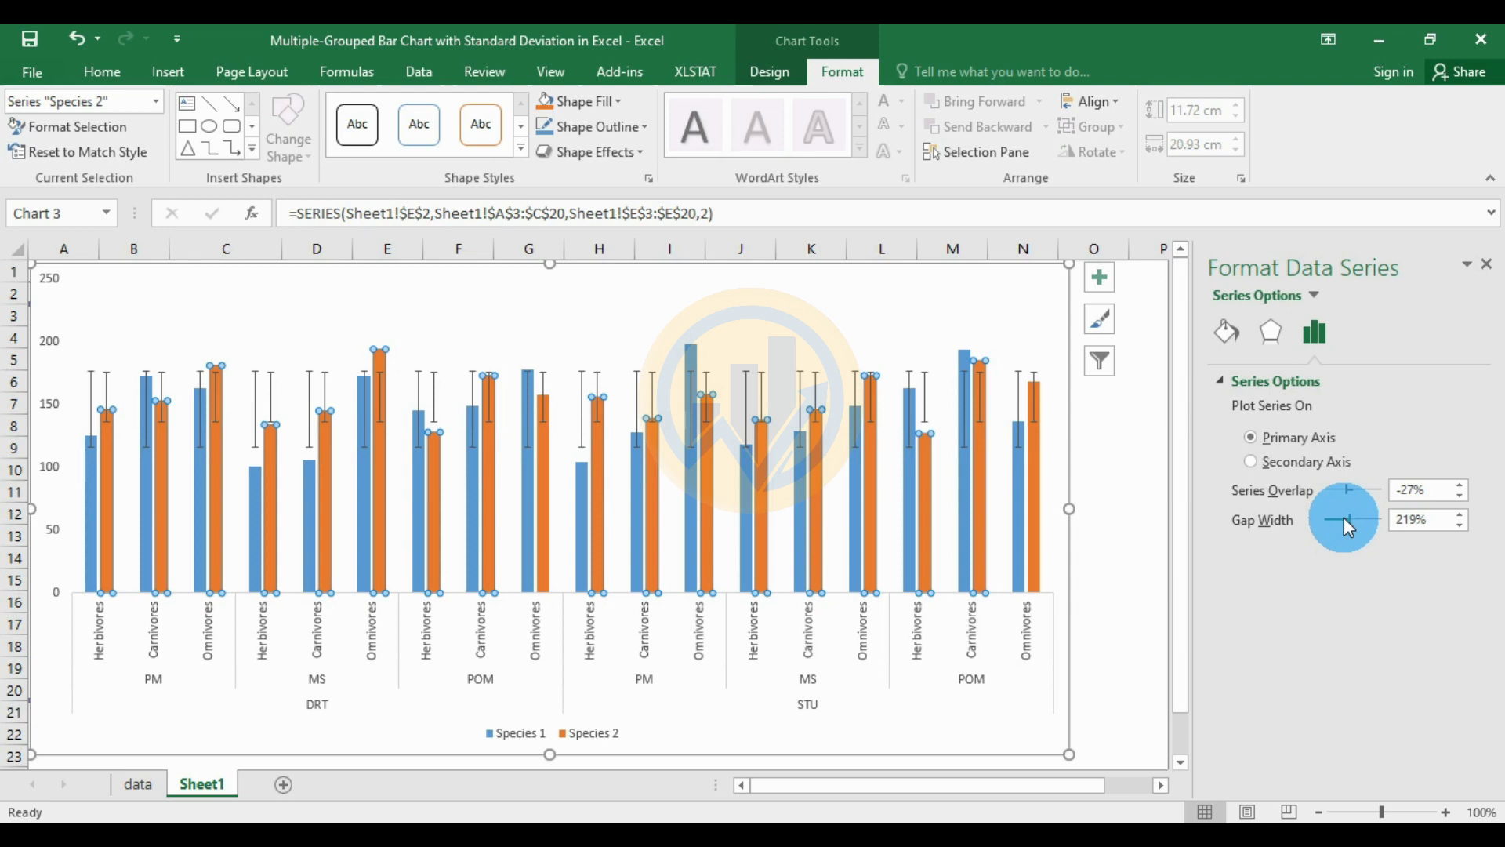
pyautogui.moveTo(1347, 523); pyautogui.dragTo(1330, 521)
pyautogui.click(1488, 523)
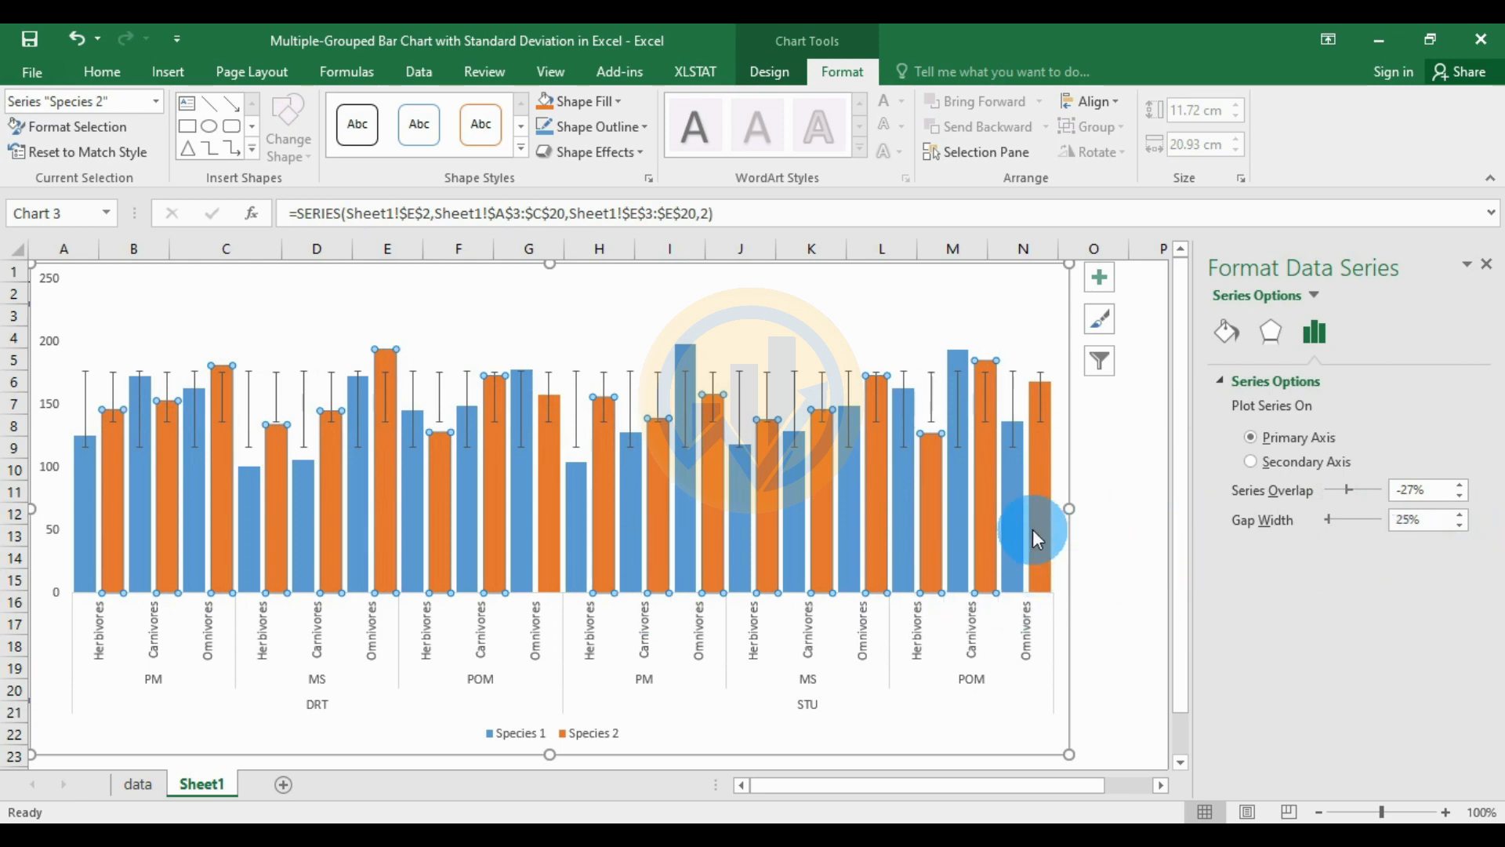
pyautogui.moveTo(1035, 535)
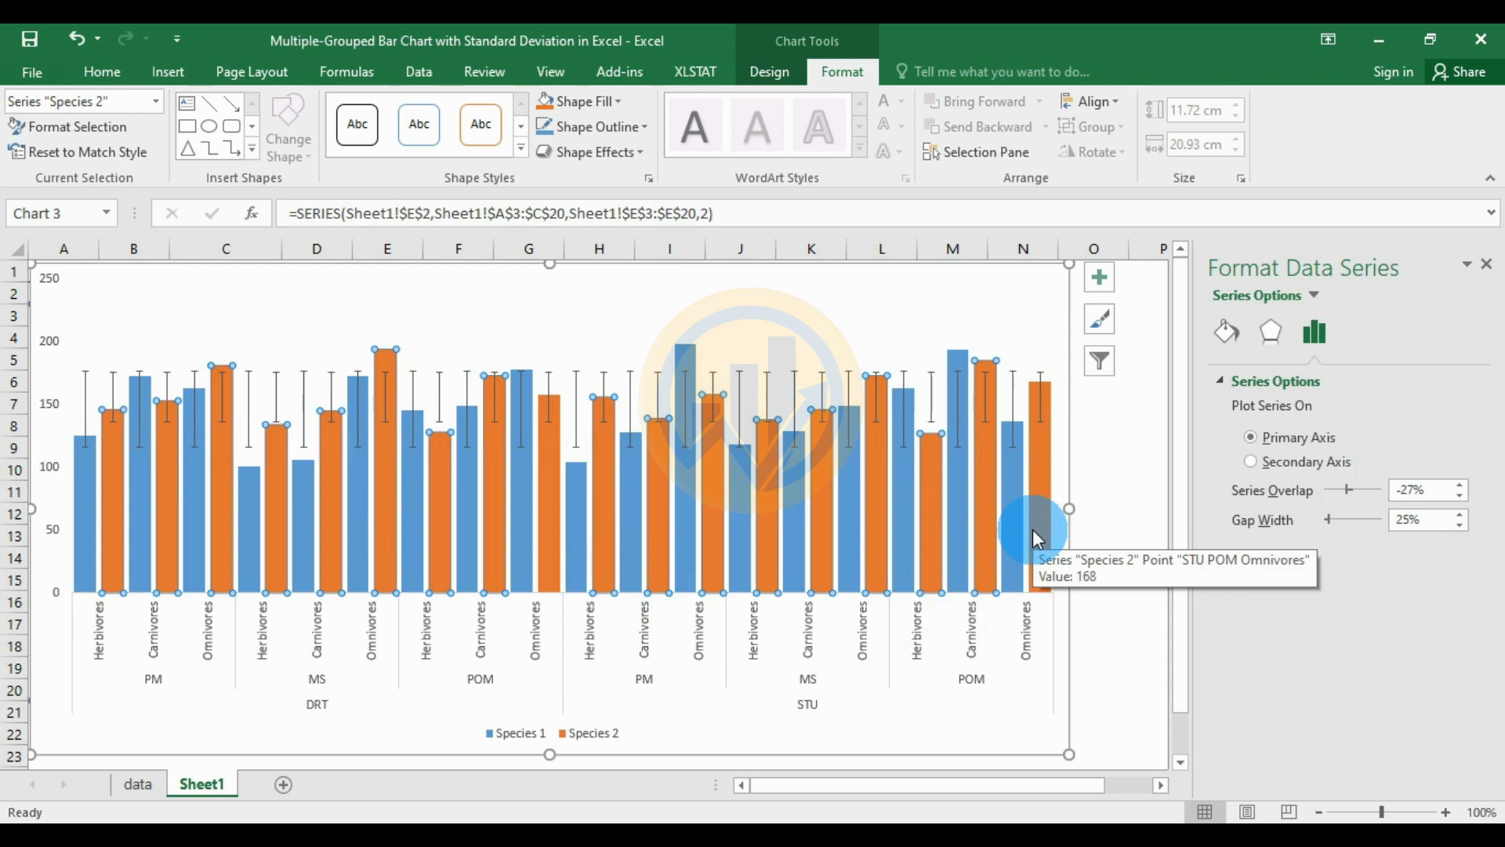
pyautogui.click(1045, 501)
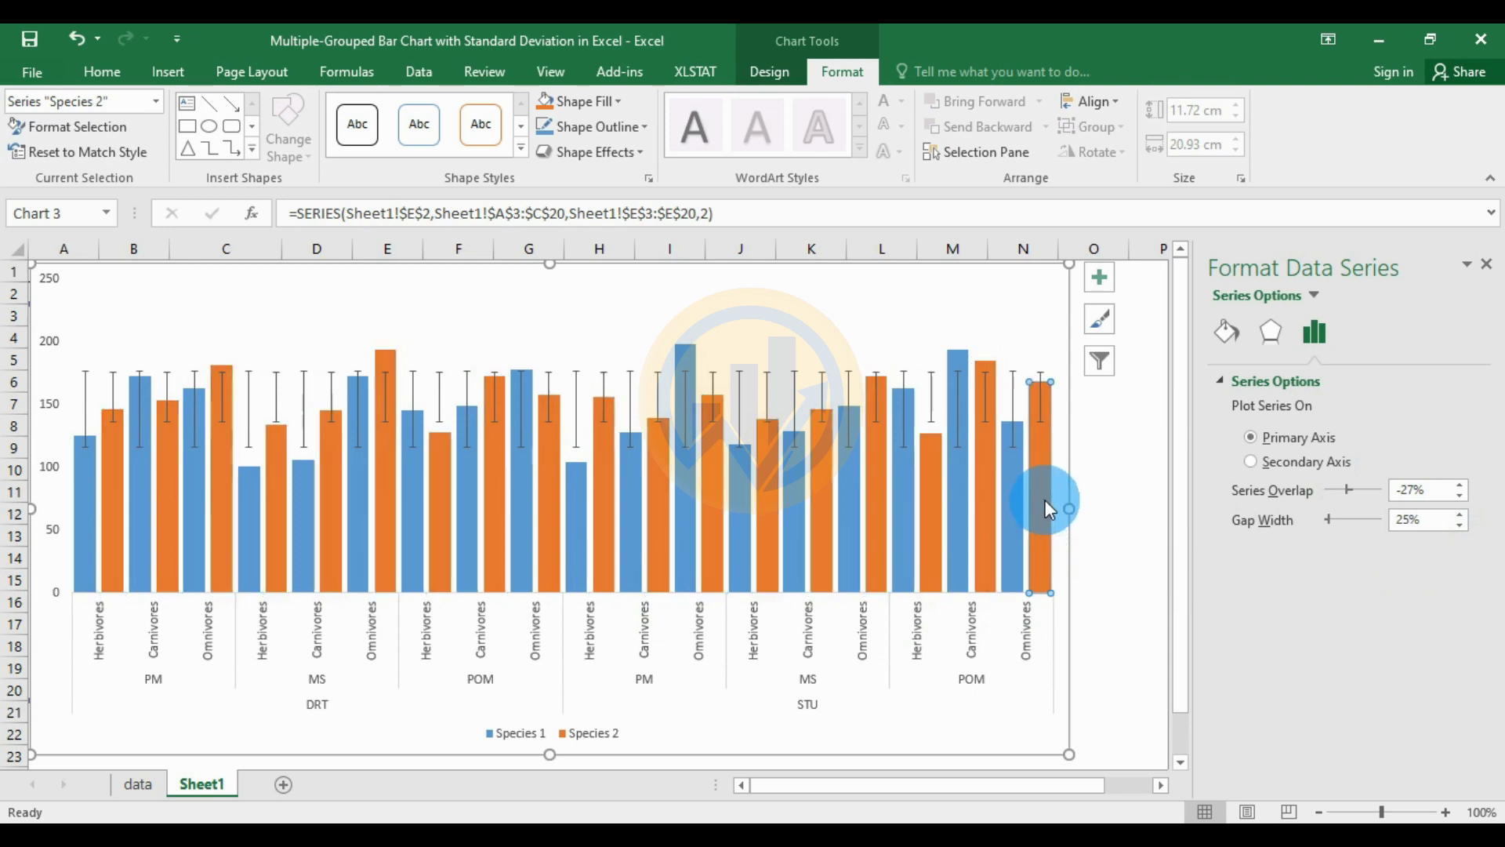
# Outline the Species 1 bars with a solid black 1 pt line
pyautogui.click(1224, 337)
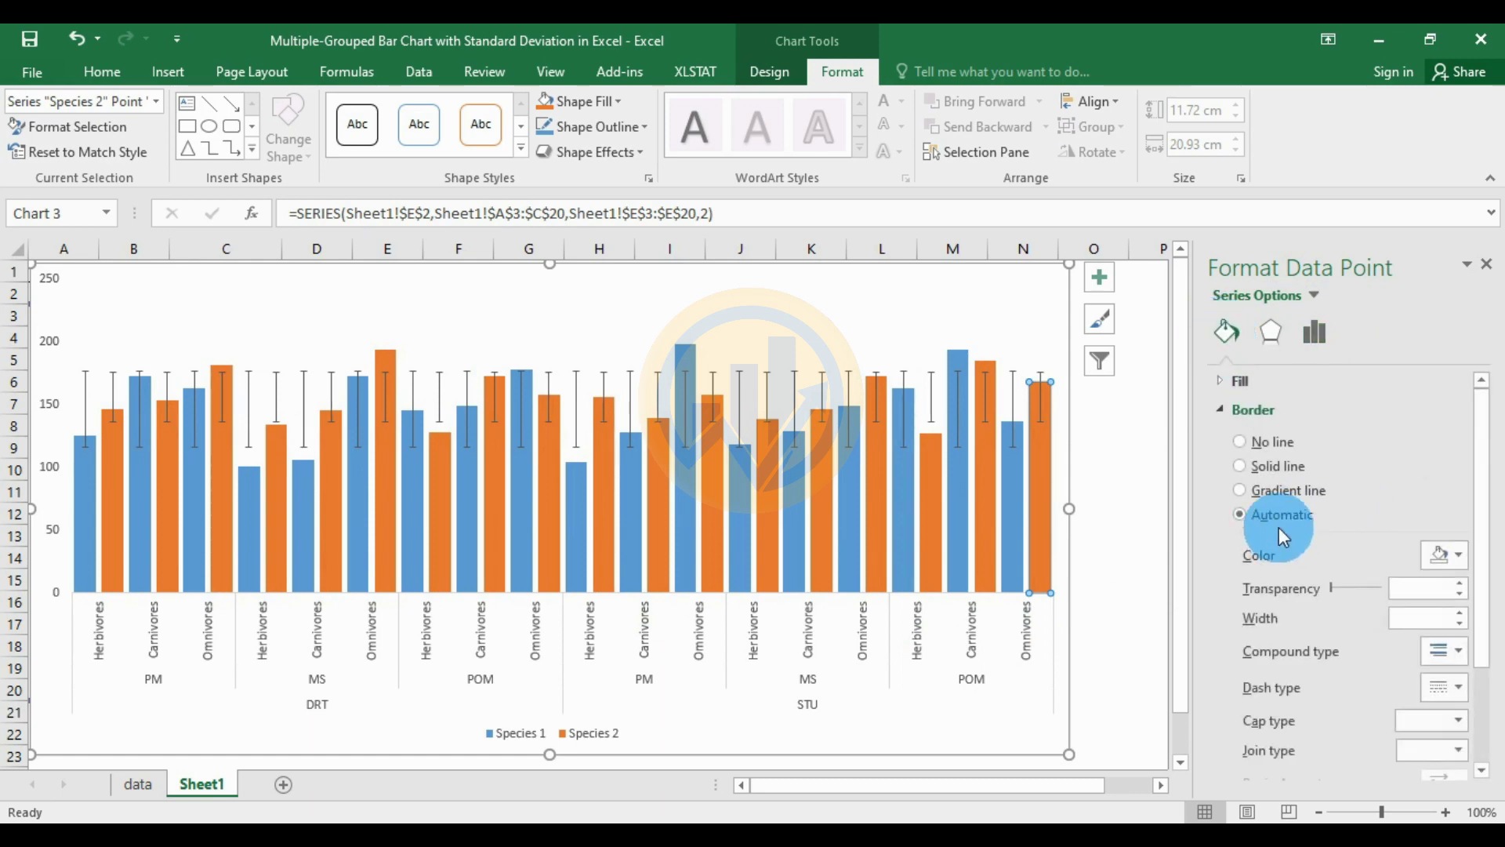
pyautogui.click(1460, 557)
pyautogui.click(1346, 619)
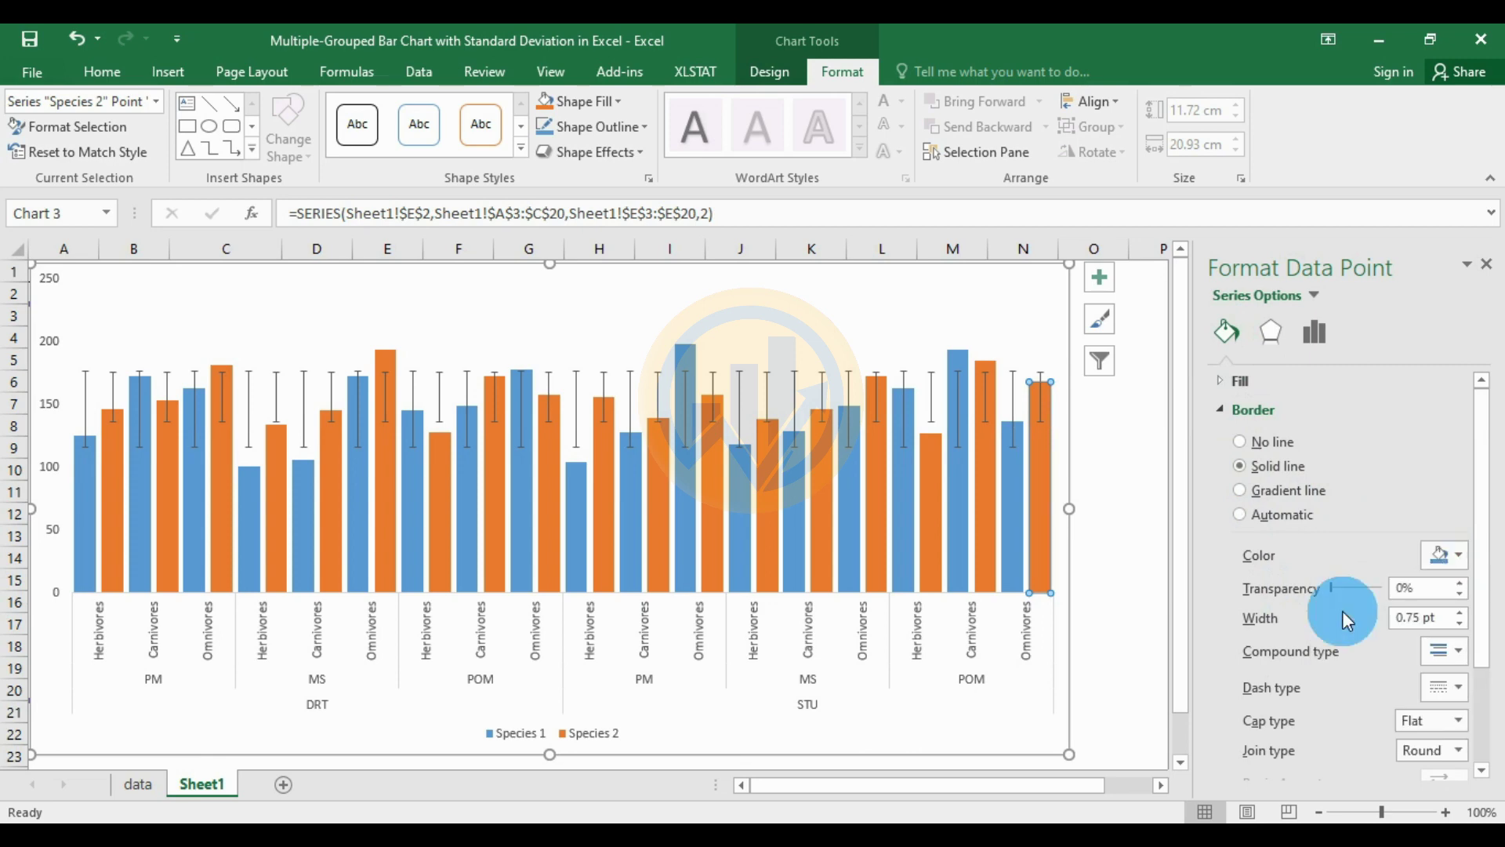
pyautogui.click(1442, 555)
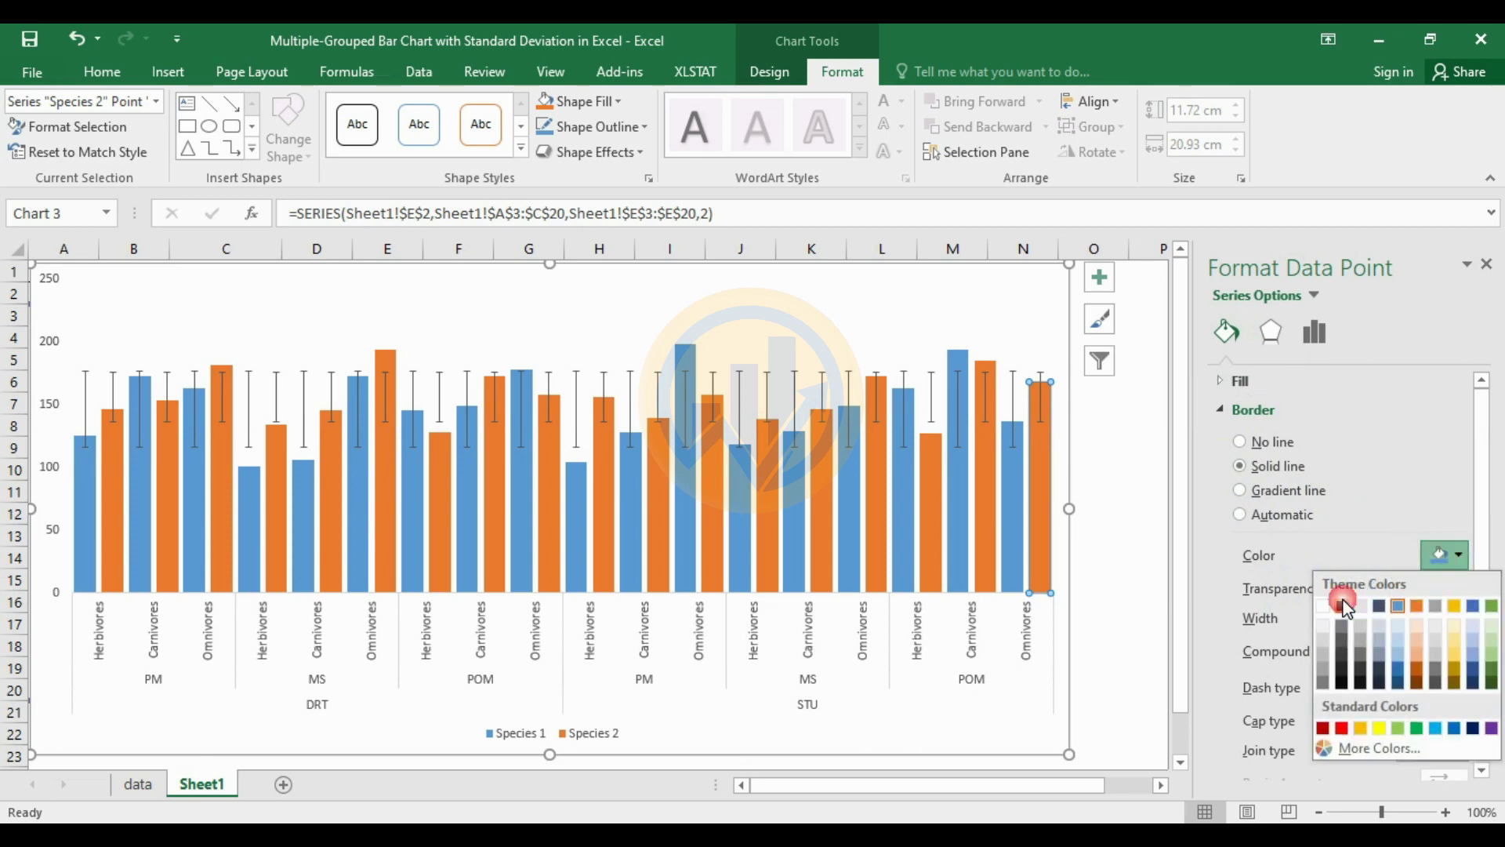
pyautogui.click(1342, 602)
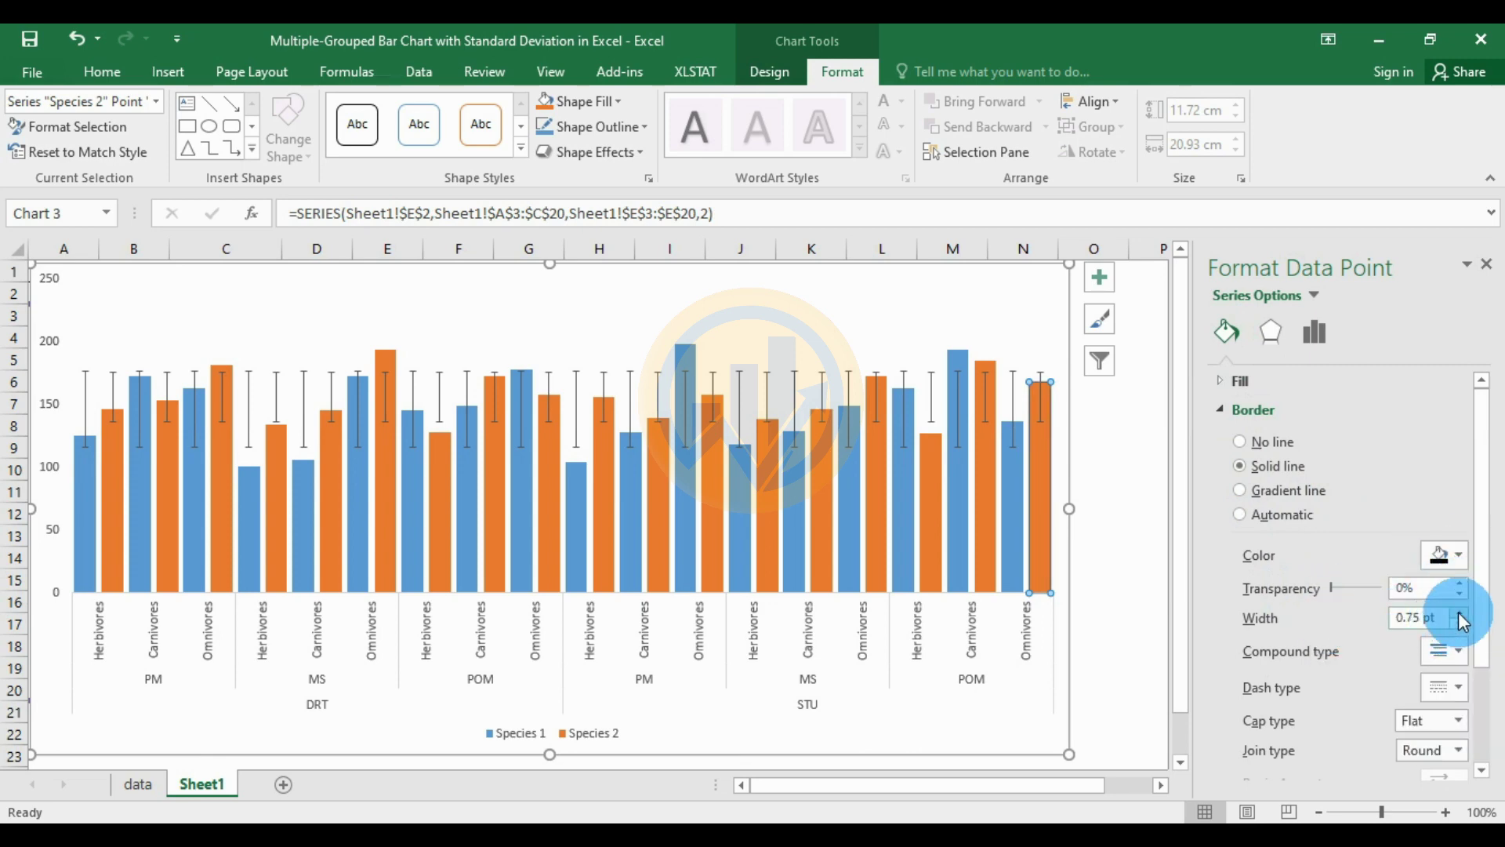
pyautogui.click(1460, 615)
pyautogui.click(1016, 557)
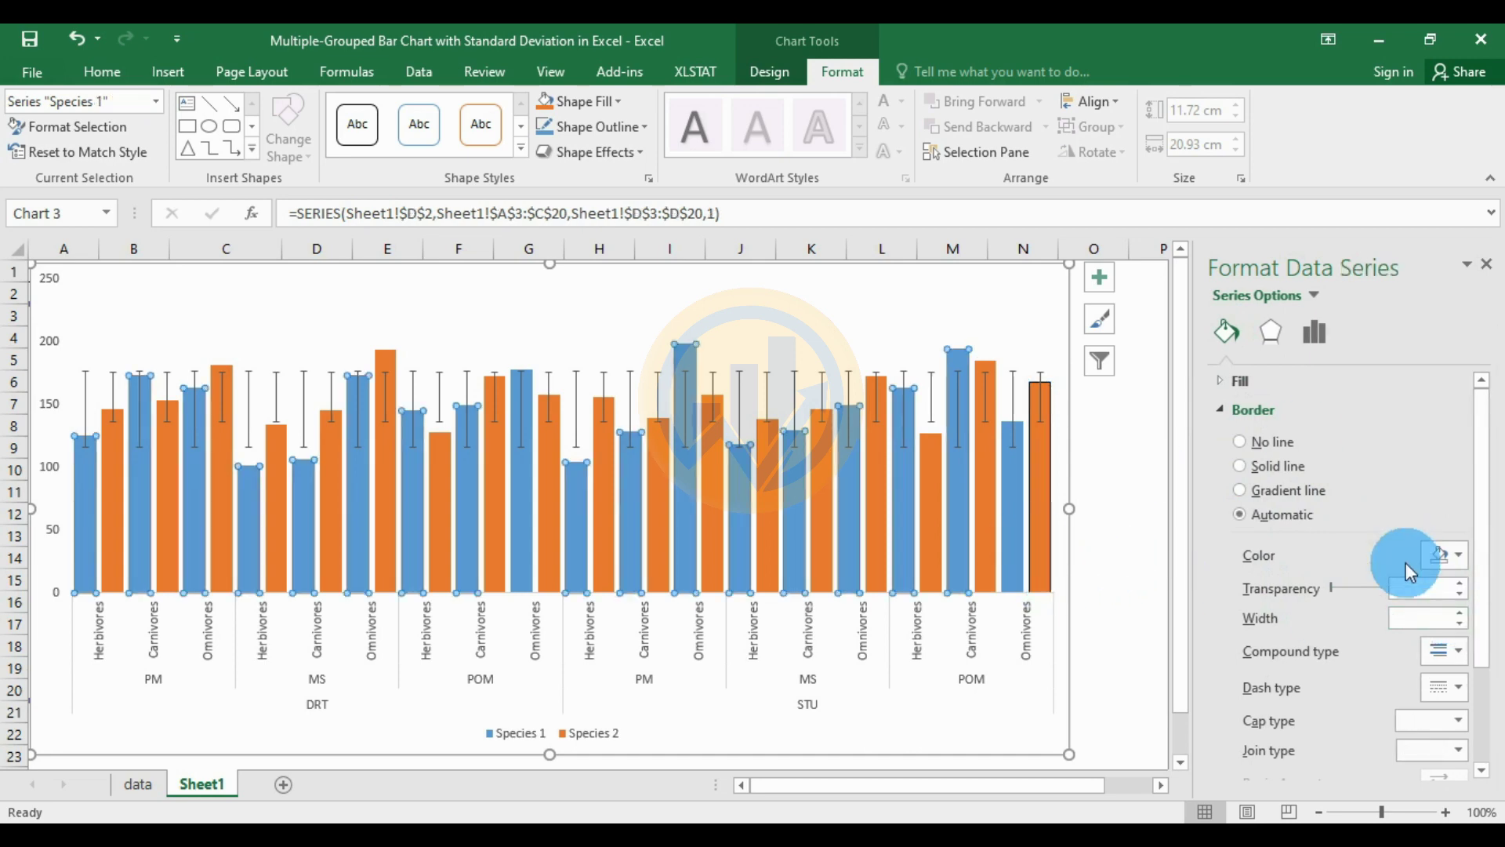
pyautogui.click(1458, 553)
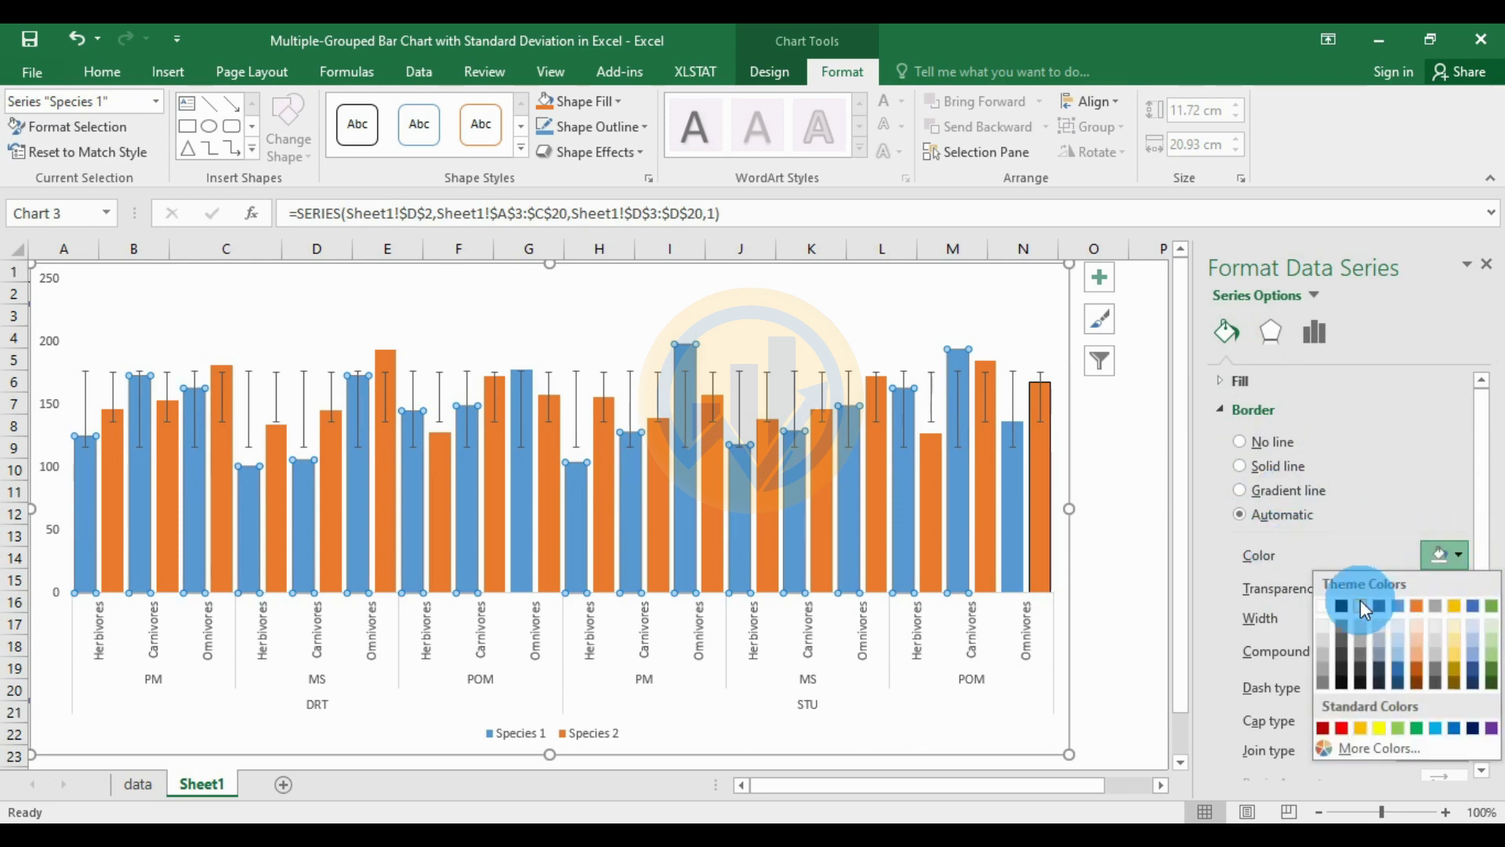
pyautogui.click(1348, 610)
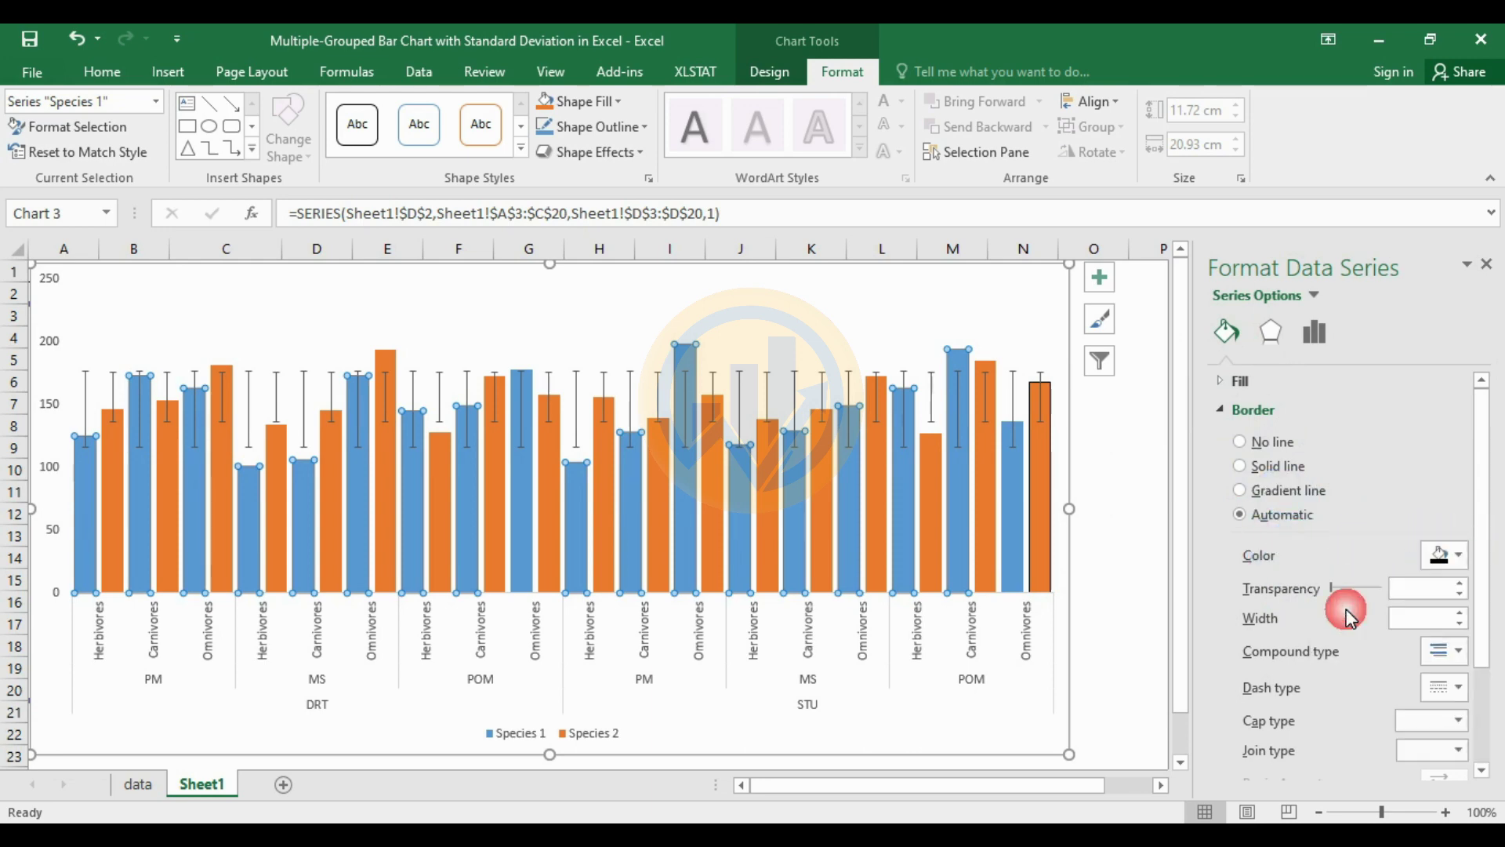
pyautogui.click(1461, 612)
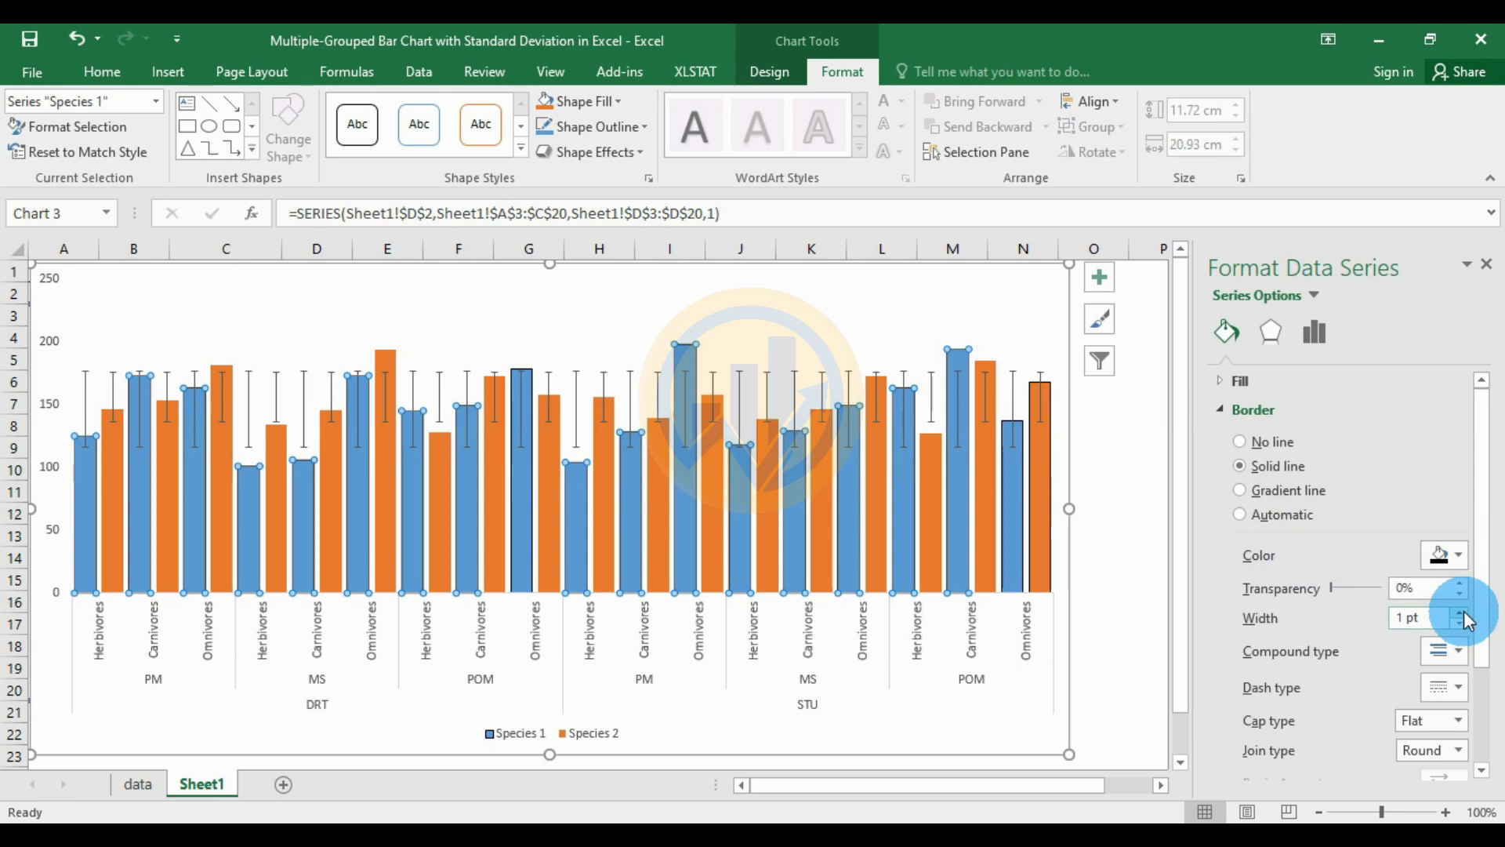
pyautogui.click(1146, 591)
# Give the Species 2 bars a solid blue fill
pyautogui.click(1041, 525)
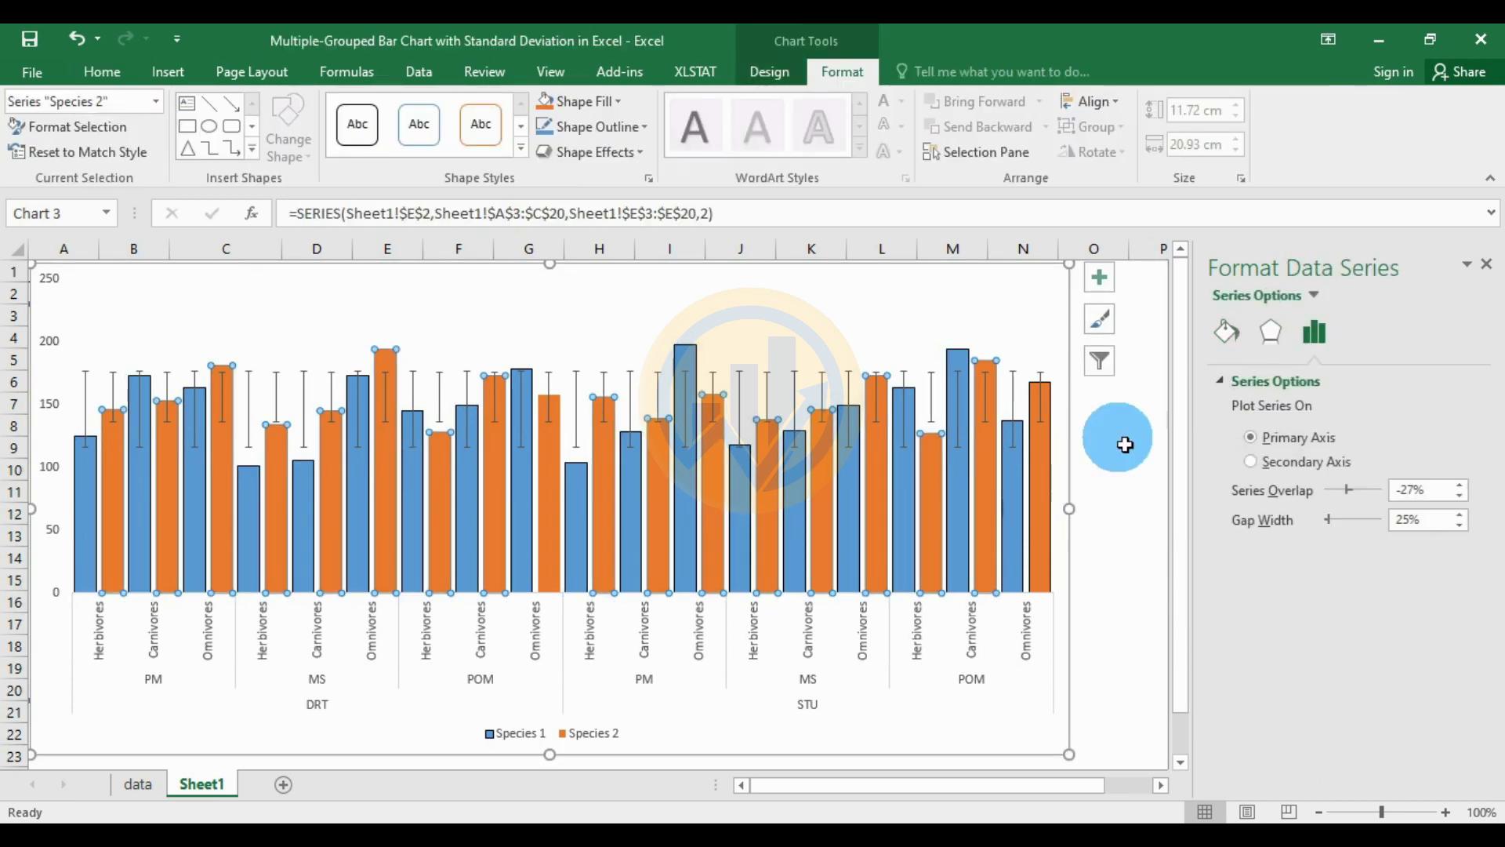
pyautogui.click(1227, 332)
pyautogui.click(1222, 406)
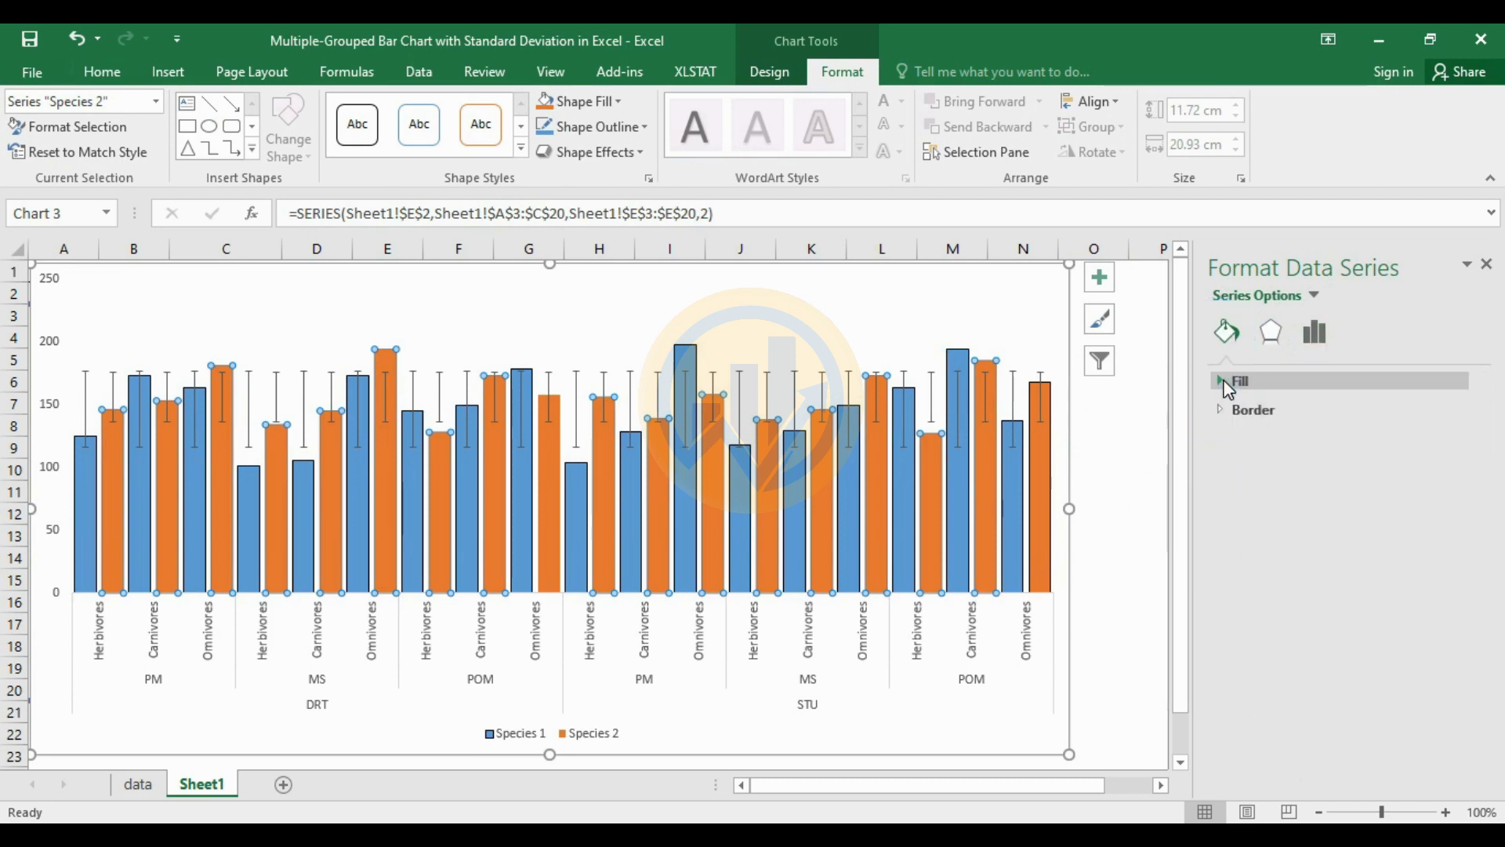
pyautogui.click(1223, 380)
pyautogui.click(1460, 602)
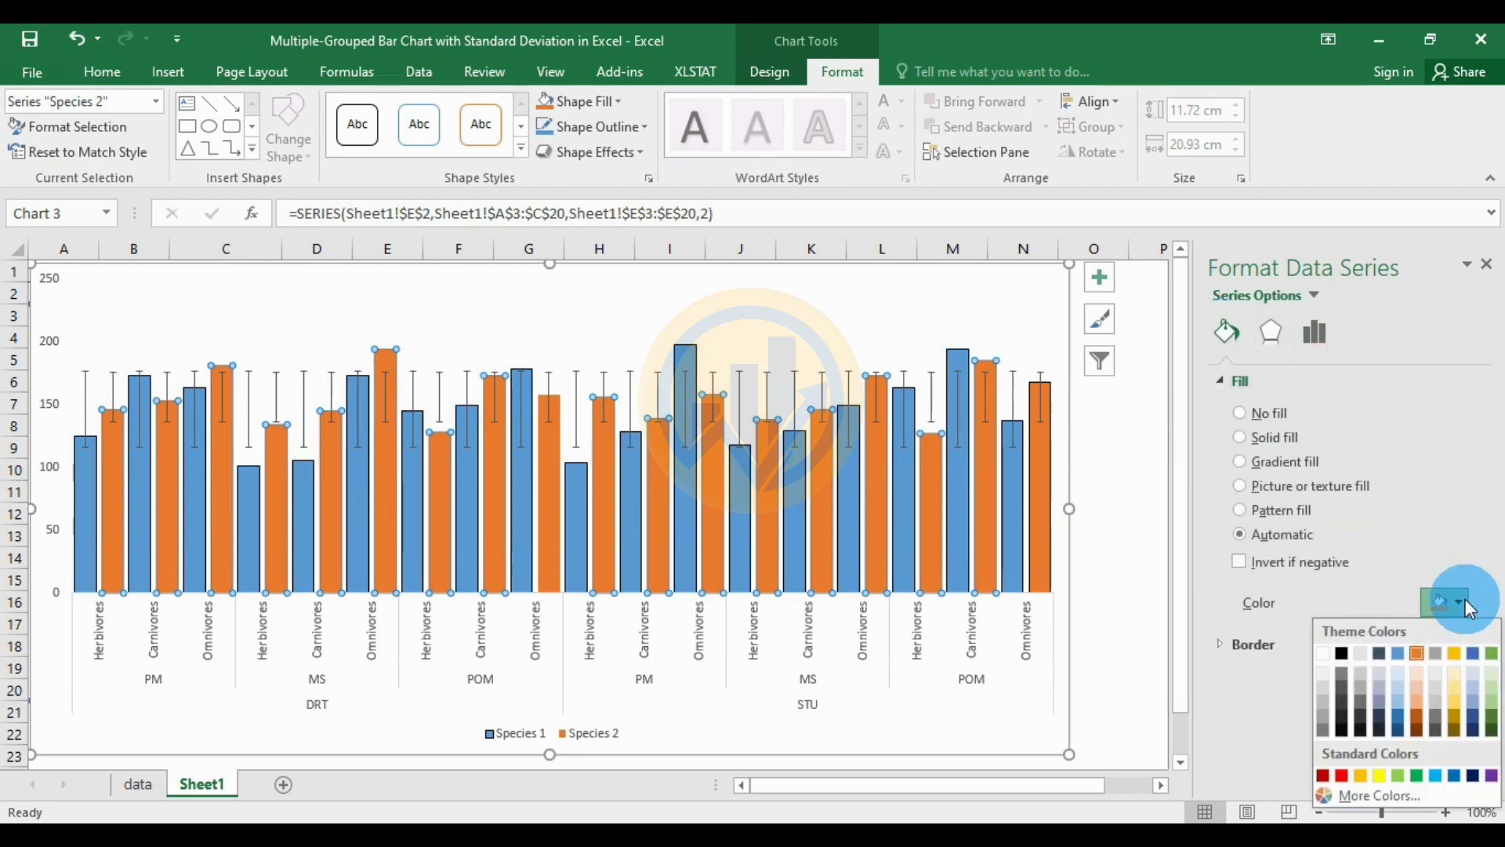
pyautogui.click(1455, 776)
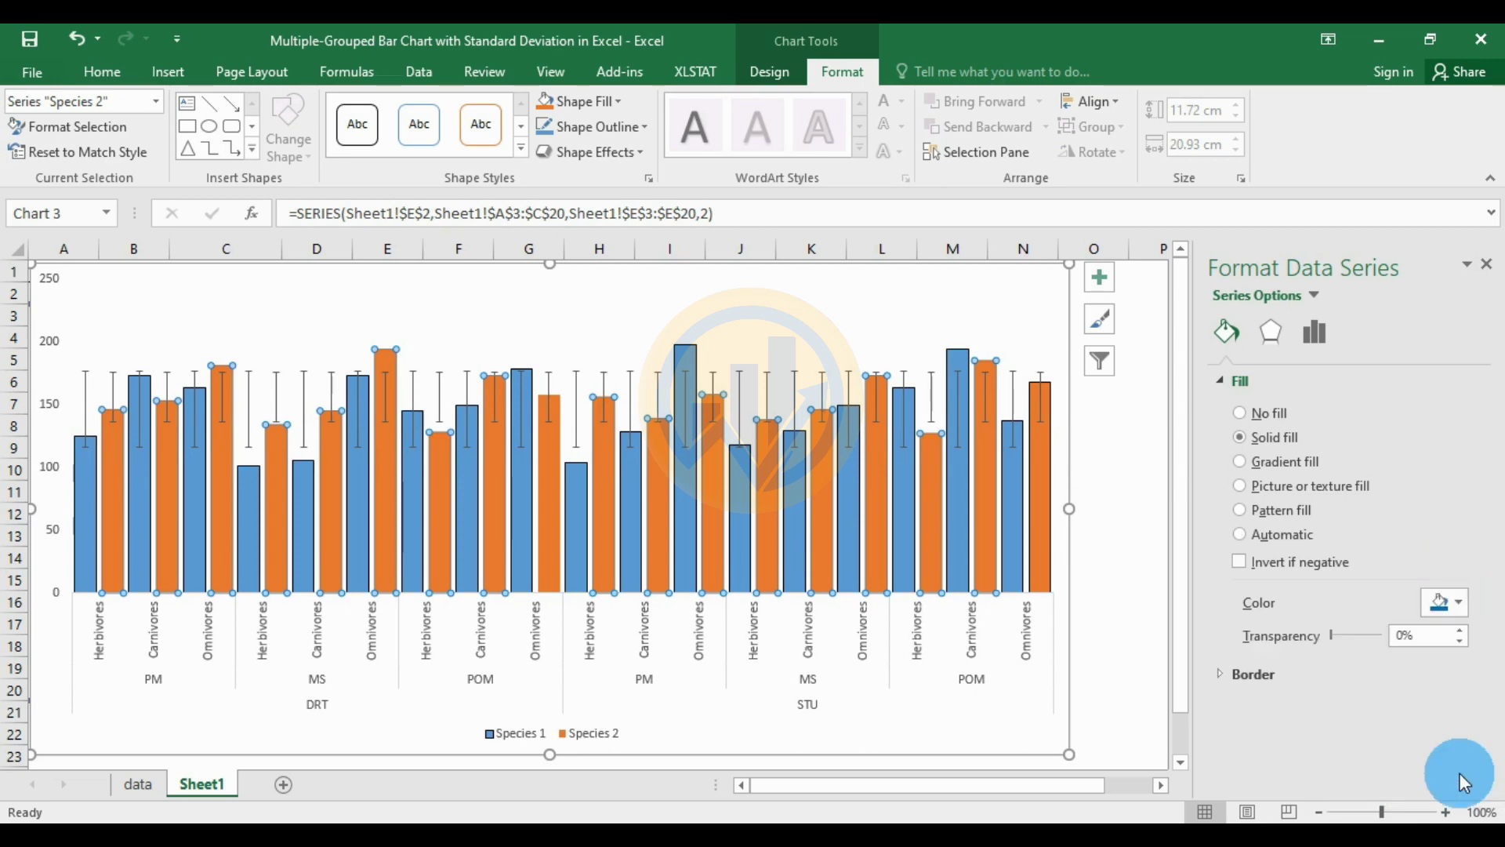
pyautogui.click(1386, 700)
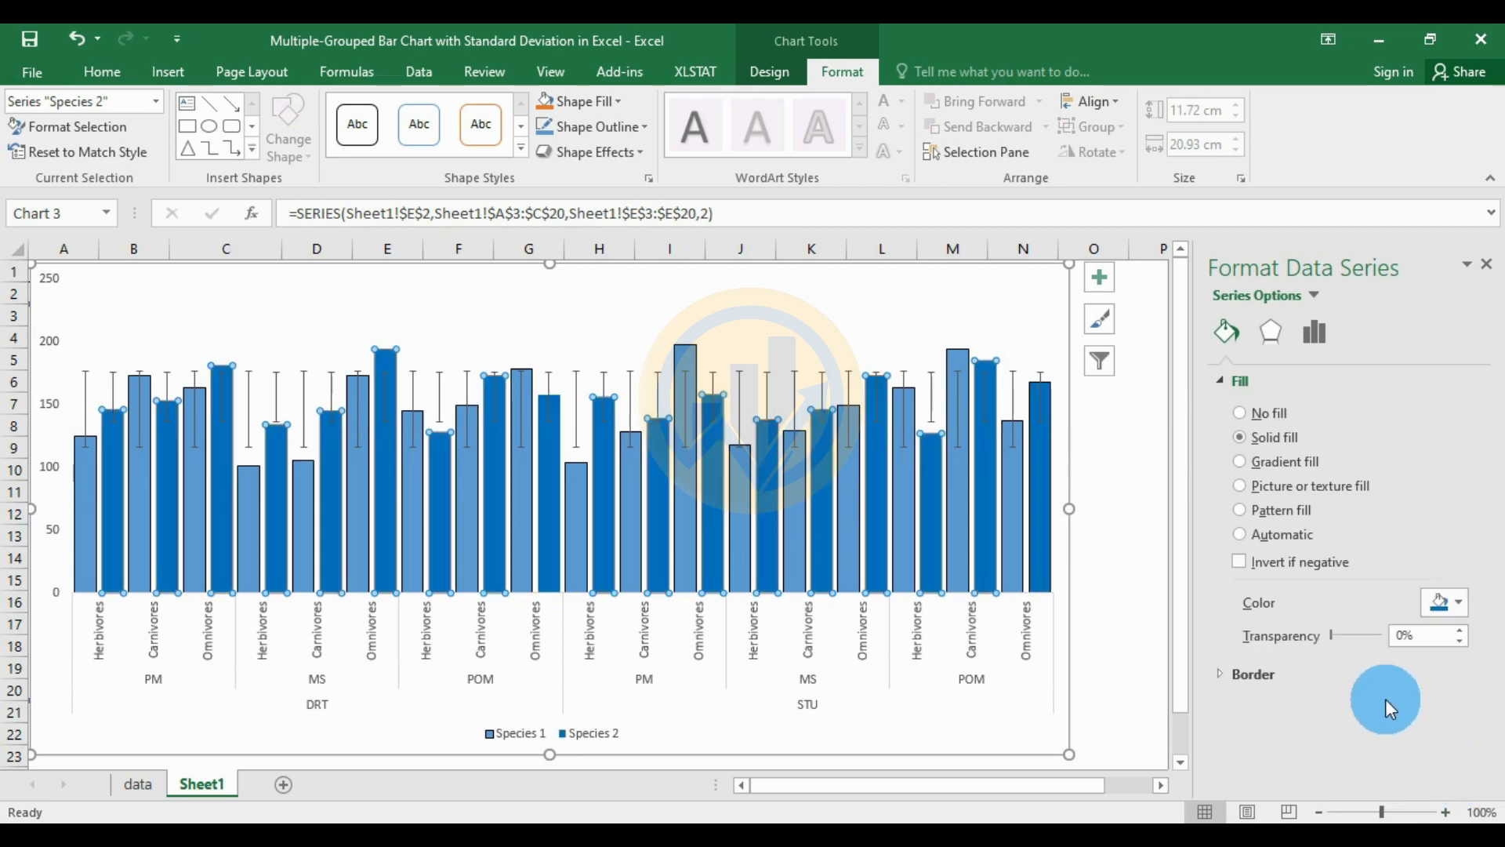
# Fill the Species 1 bars with standard red
pyautogui.click(1009, 545)
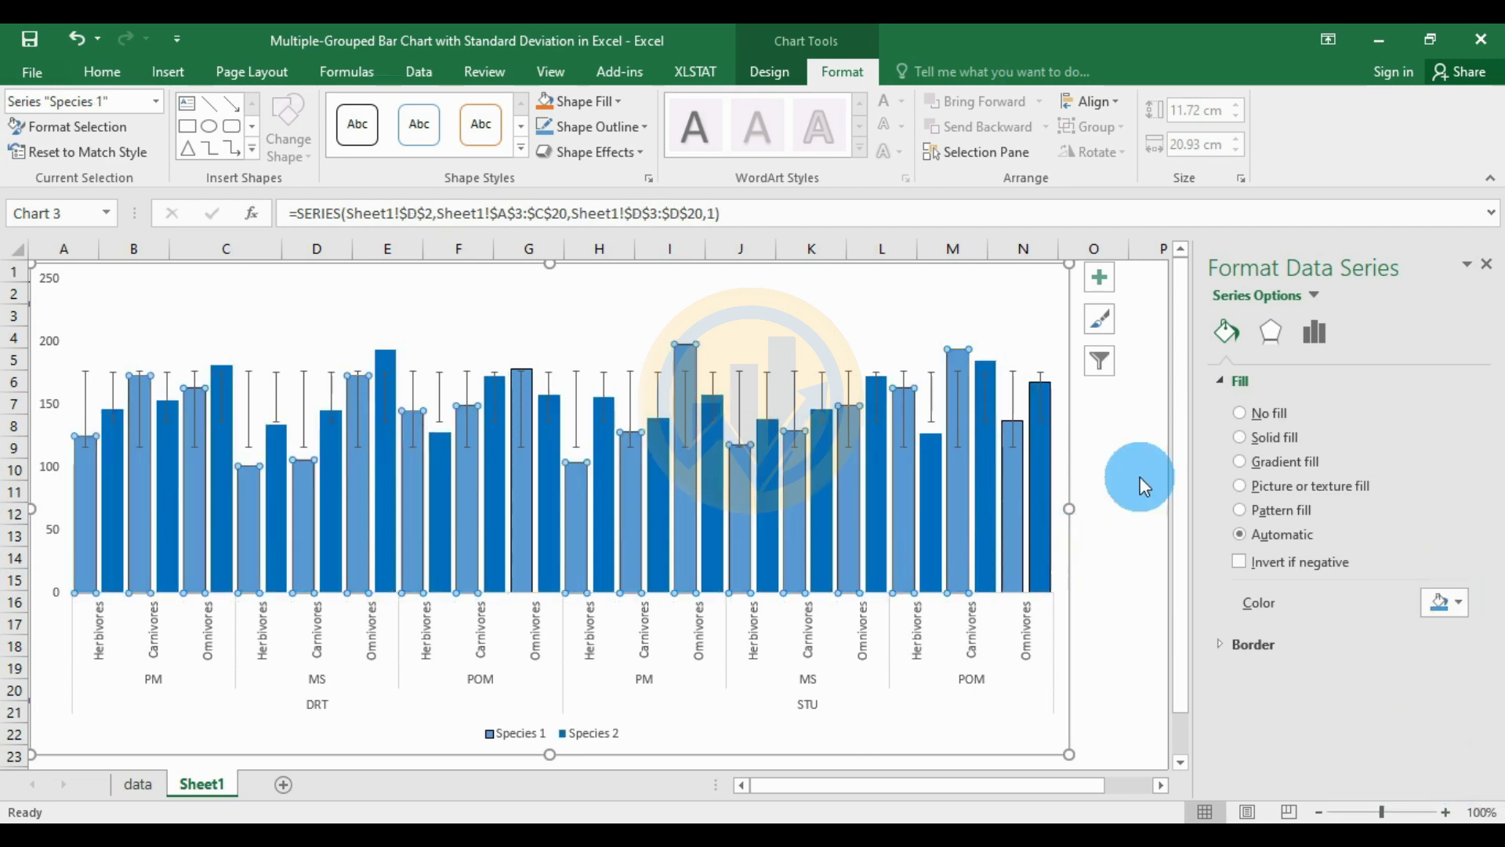
pyautogui.click(1460, 604)
pyautogui.click(1342, 775)
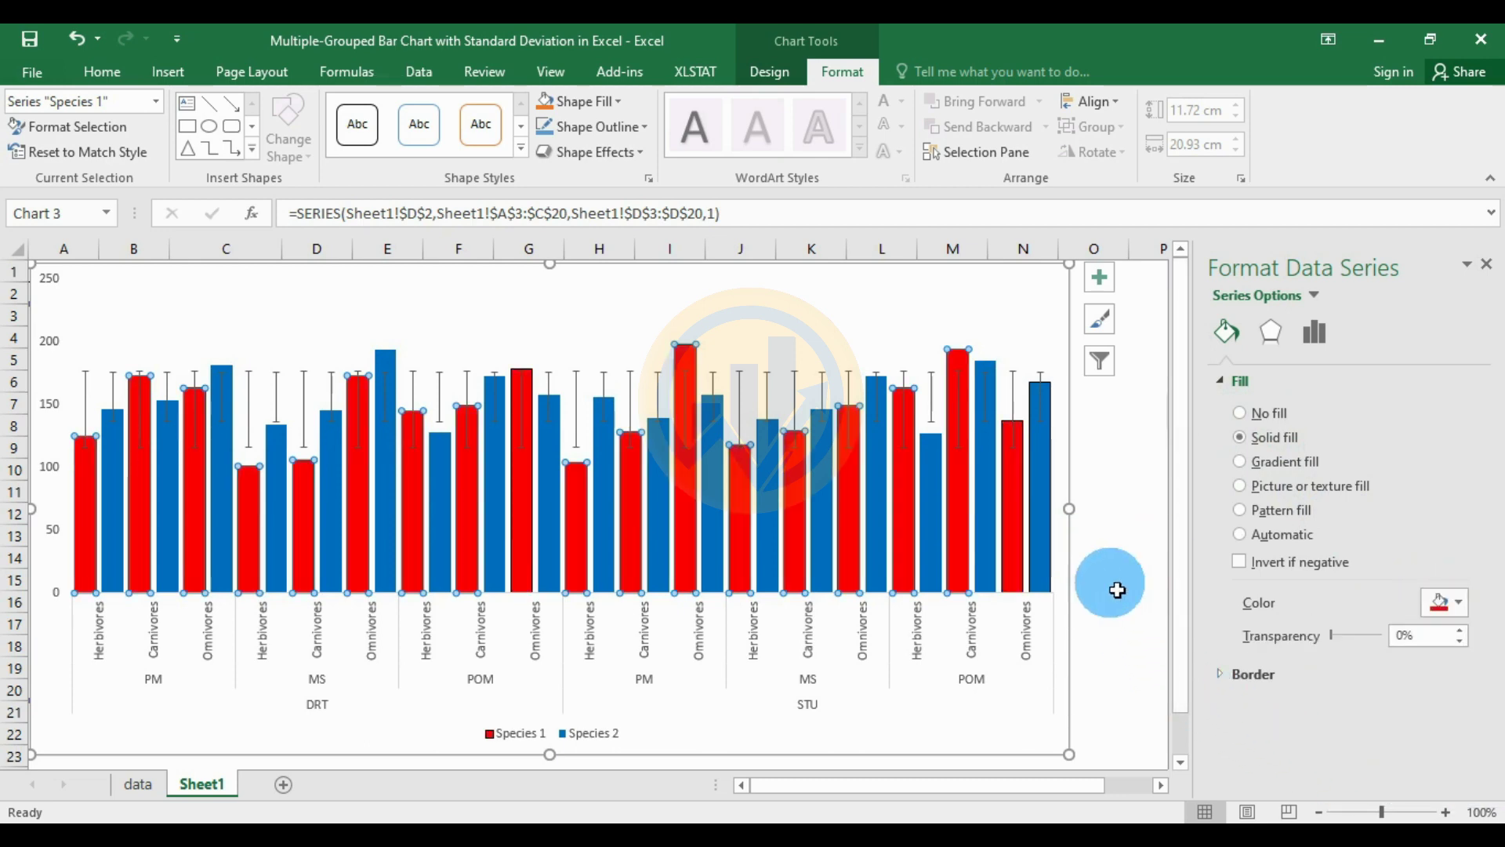
# Fill the Species 2 bars with the darker standard blue
pyautogui.click(1040, 552)
pyautogui.click(1444, 607)
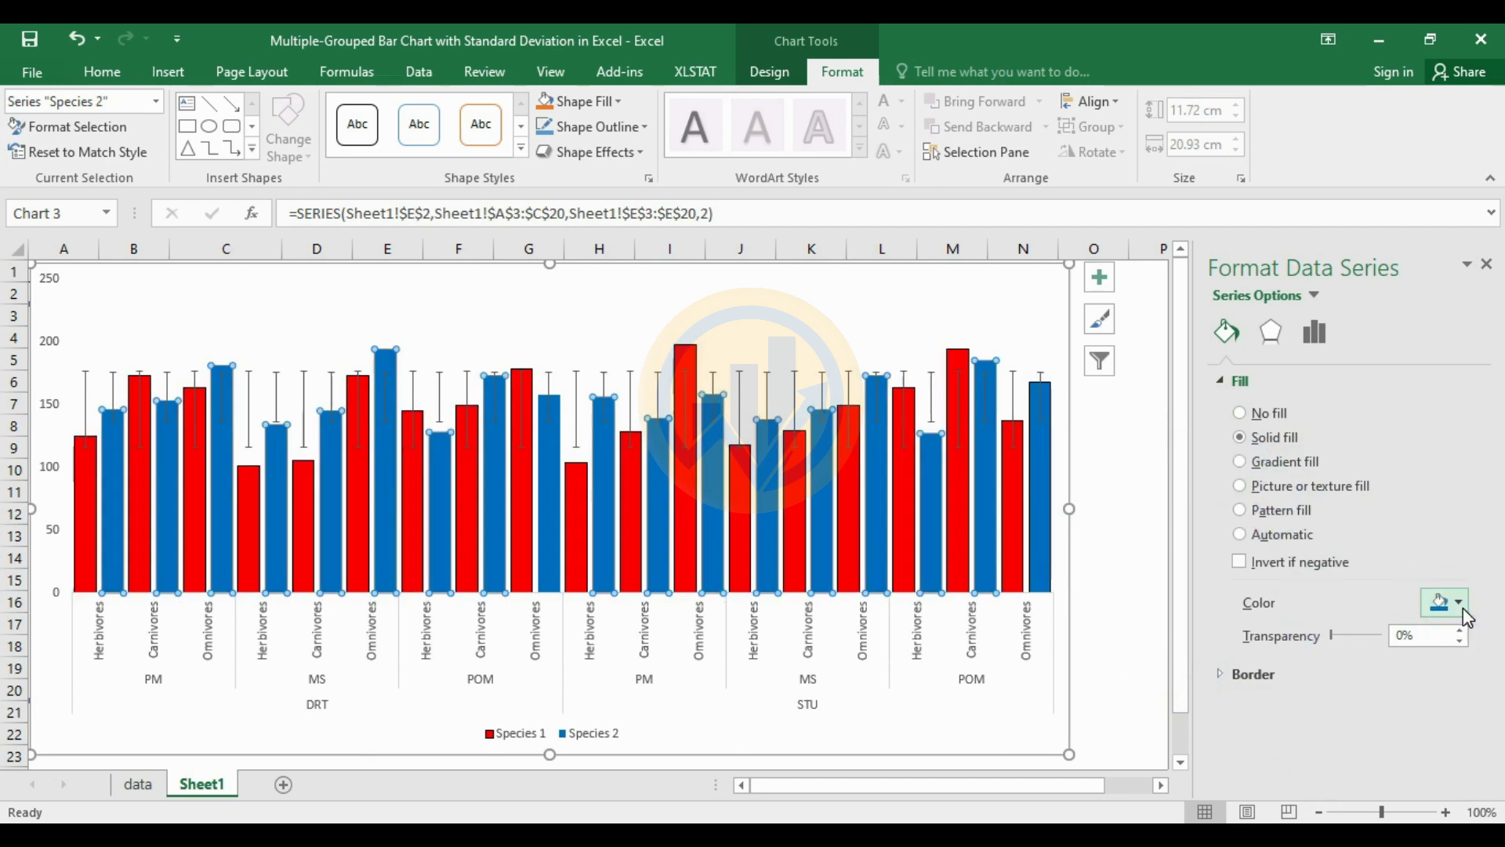
pyautogui.click(1463, 612)
pyautogui.click(1431, 775)
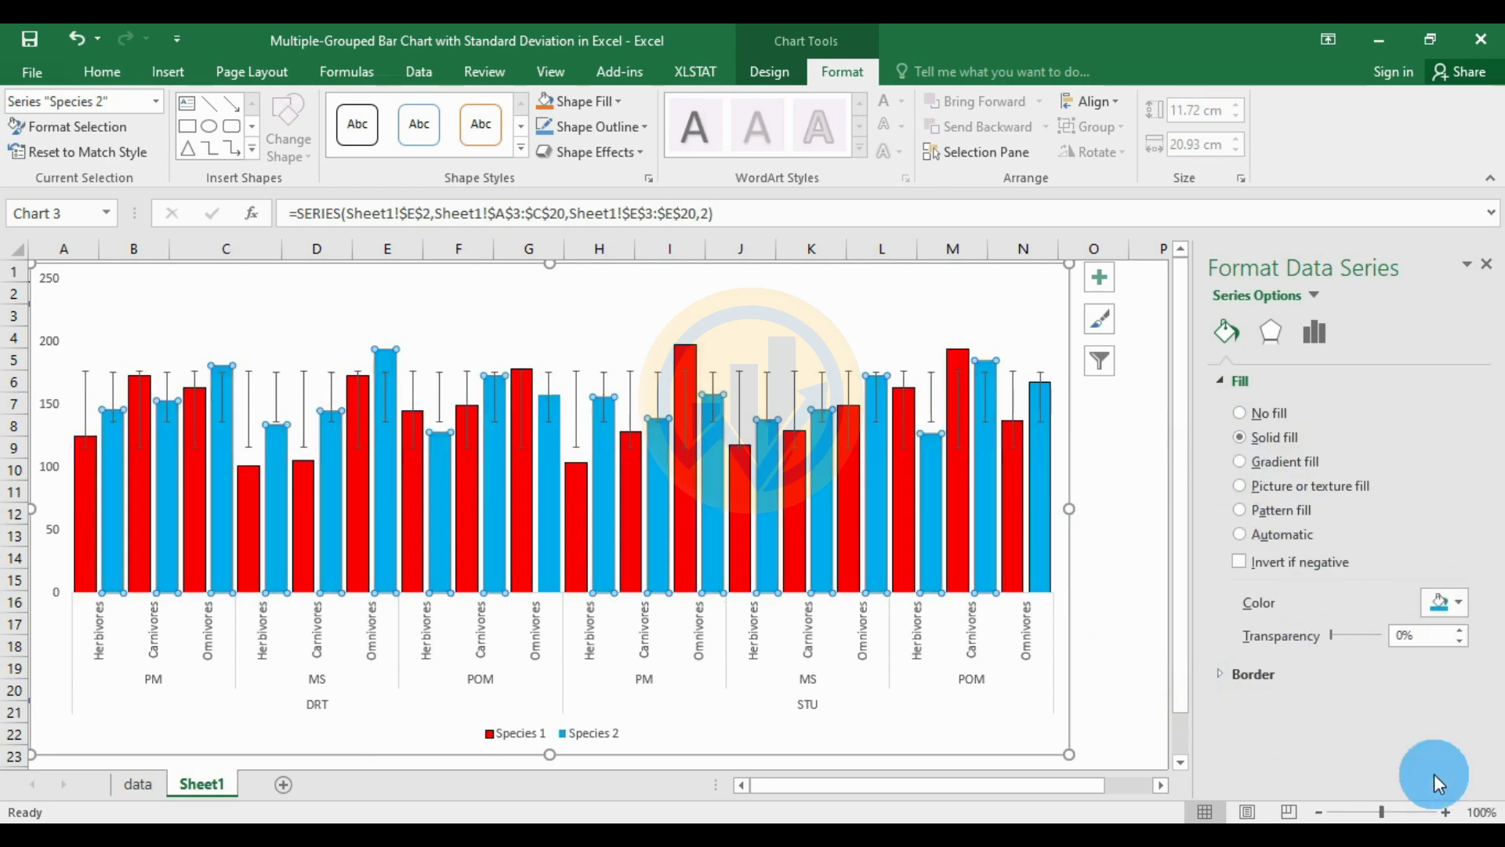
pyautogui.click(1461, 612)
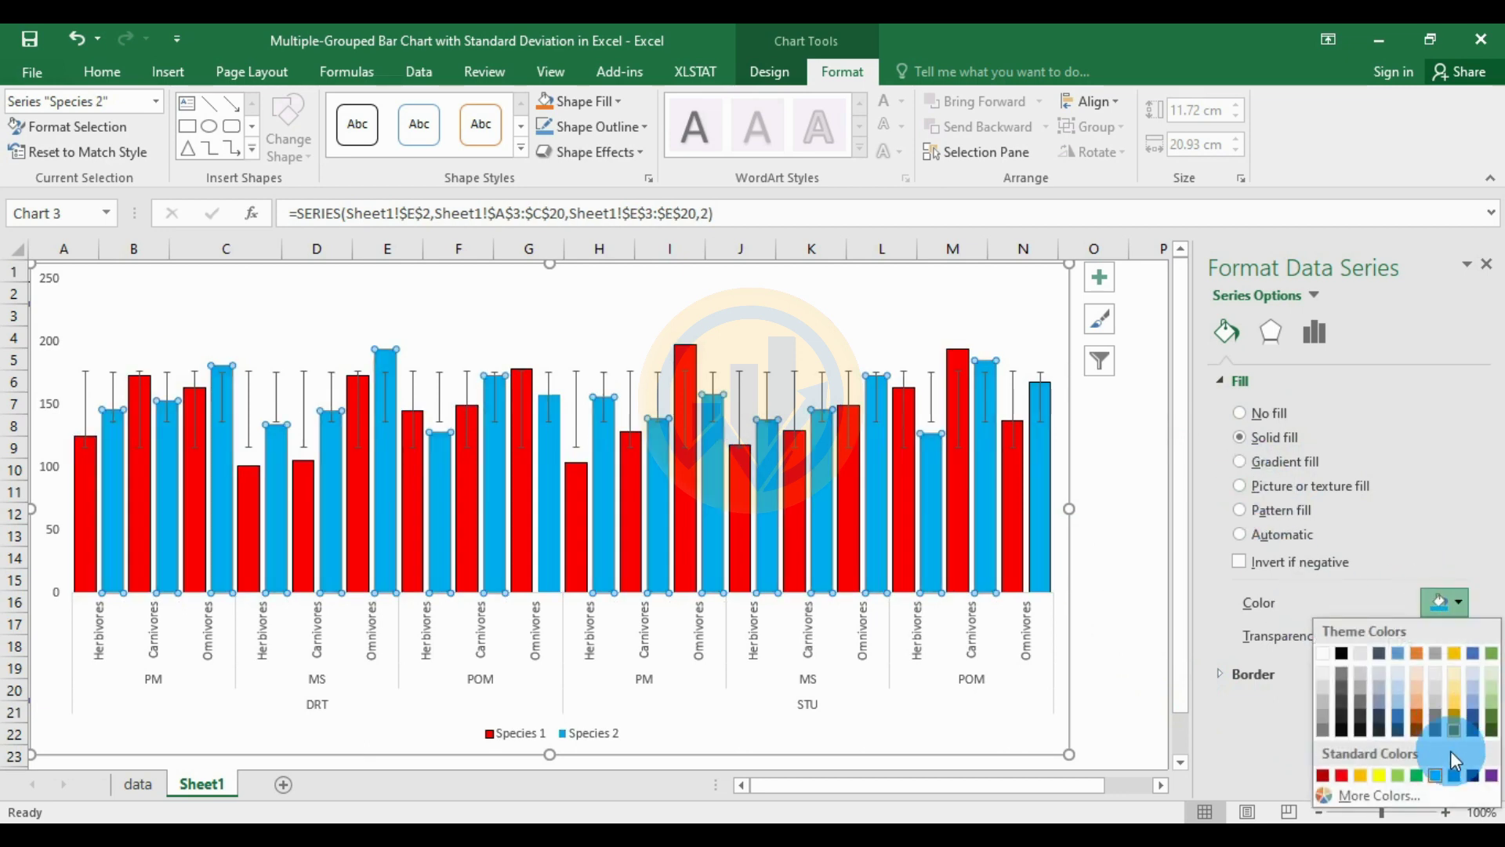
pyautogui.click(1455, 778)
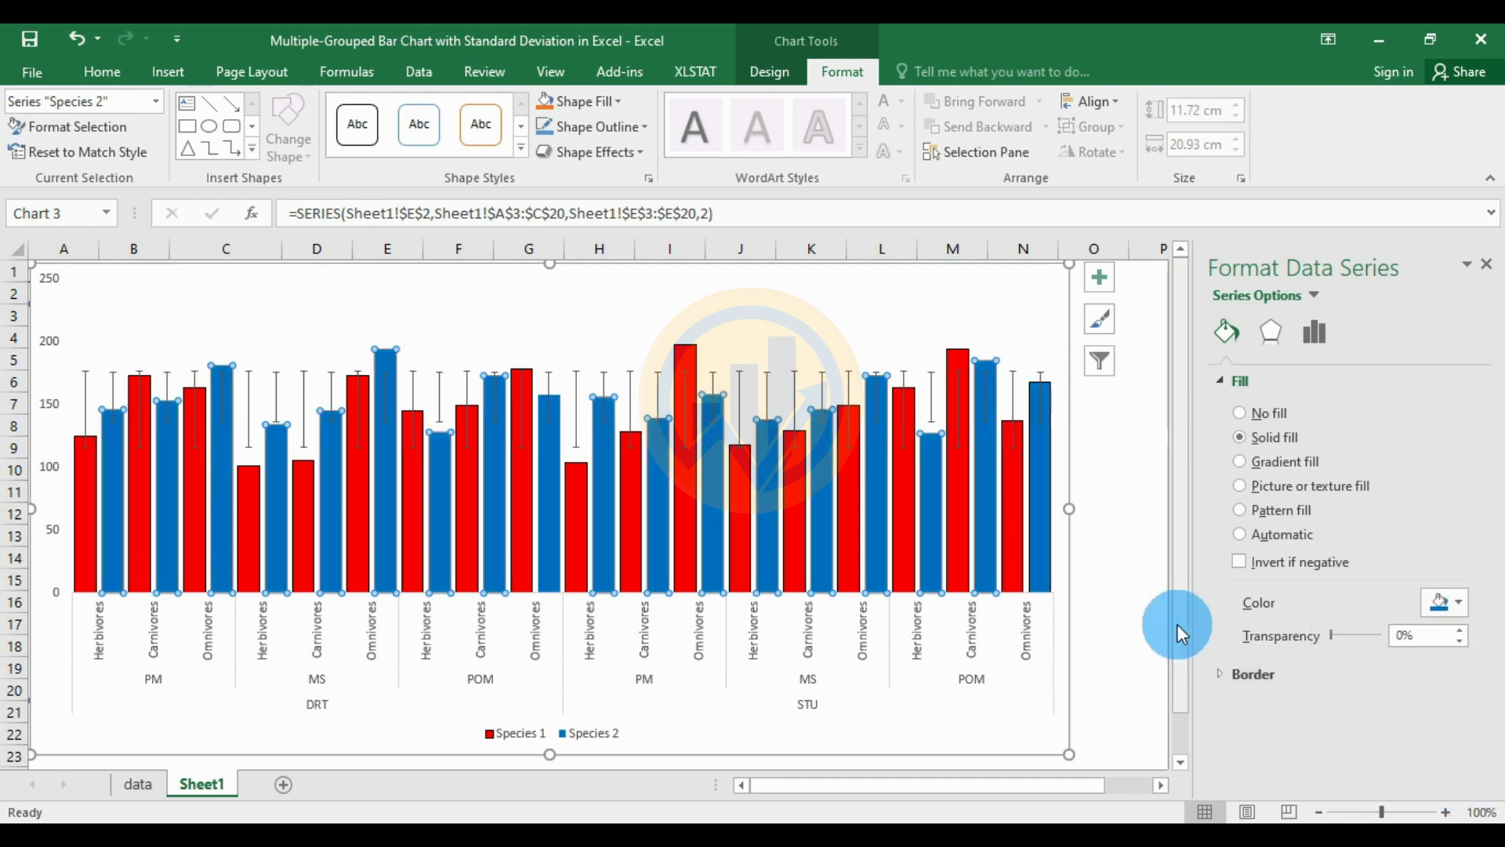
pyautogui.click(1141, 571)
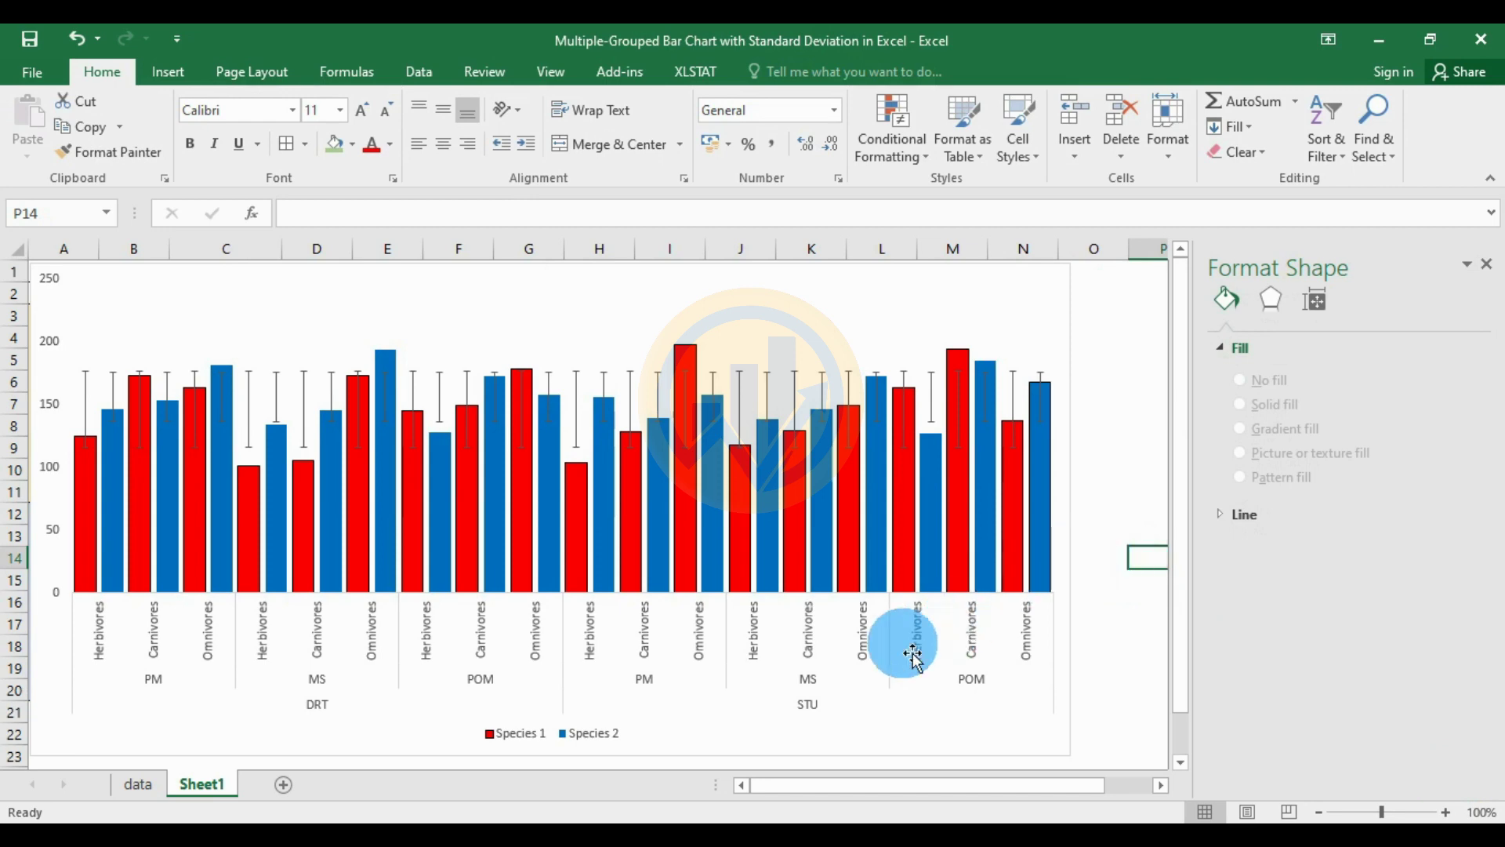
# Give the chart area a solid white fill
pyautogui.click(681, 637)
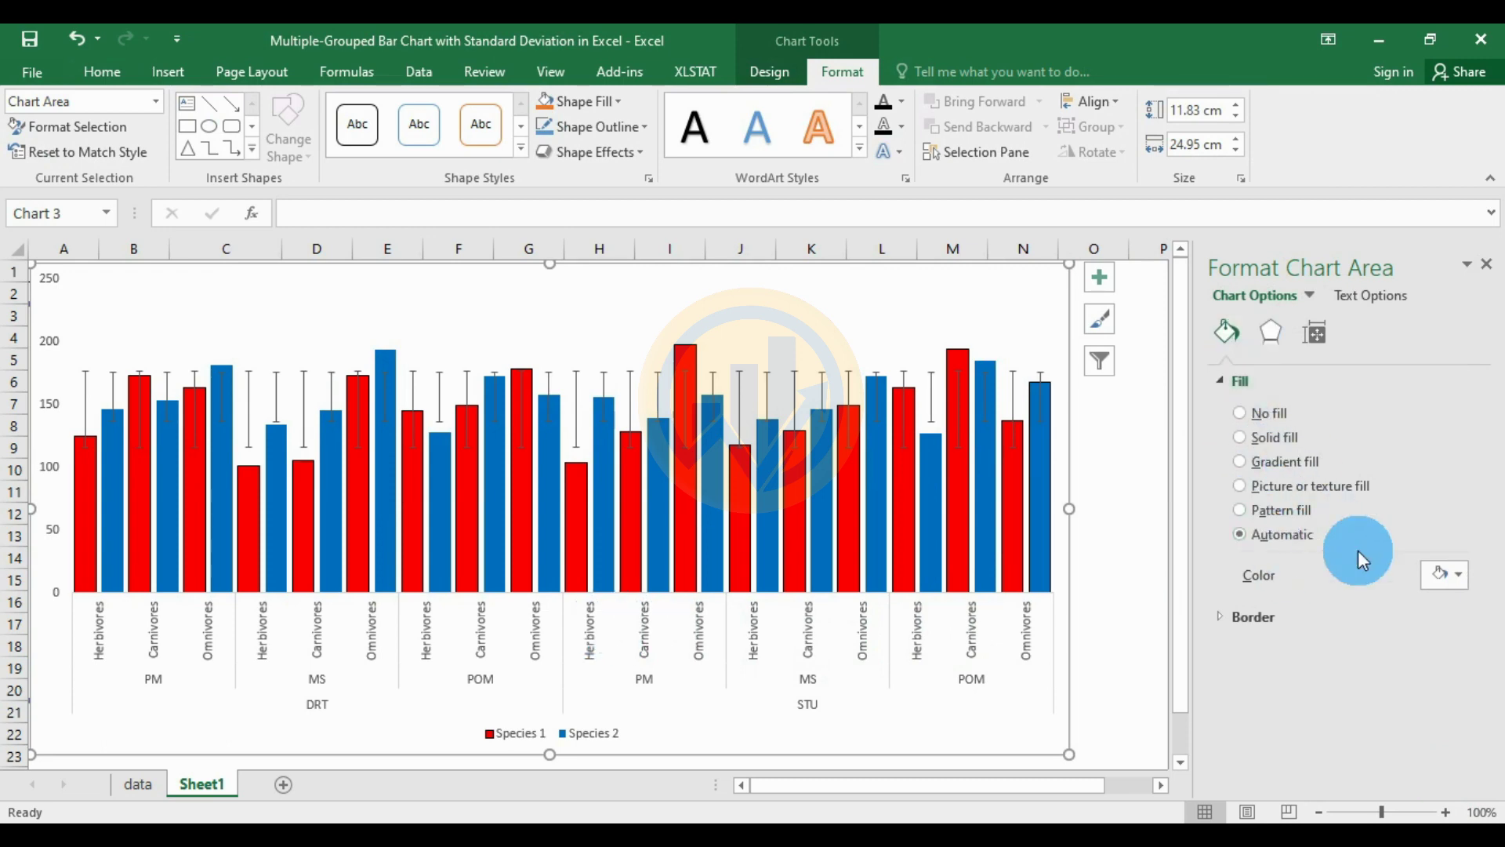
pyautogui.click(1458, 577)
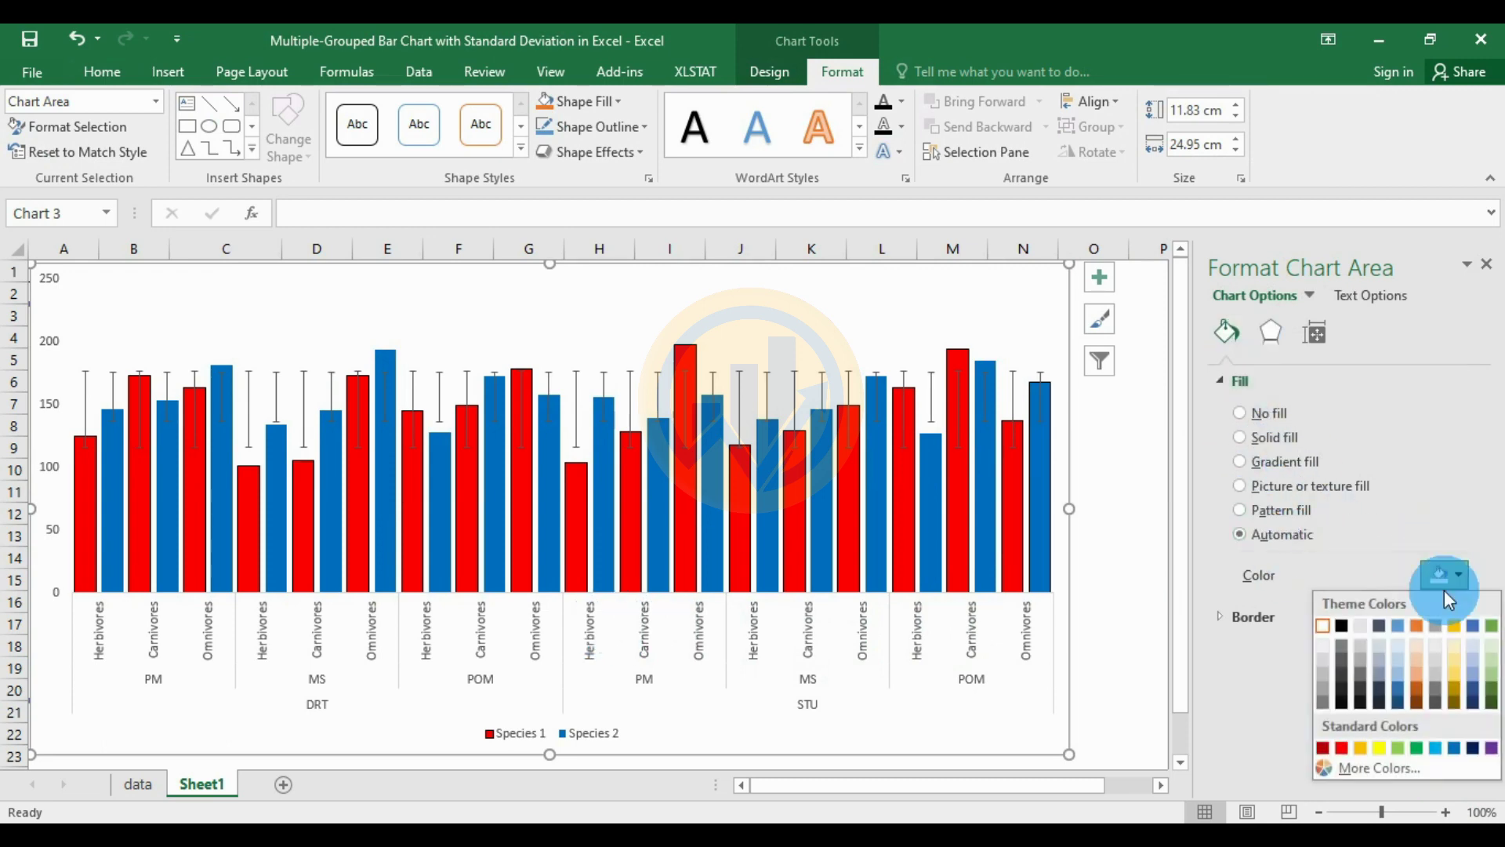
pyautogui.click(1343, 624)
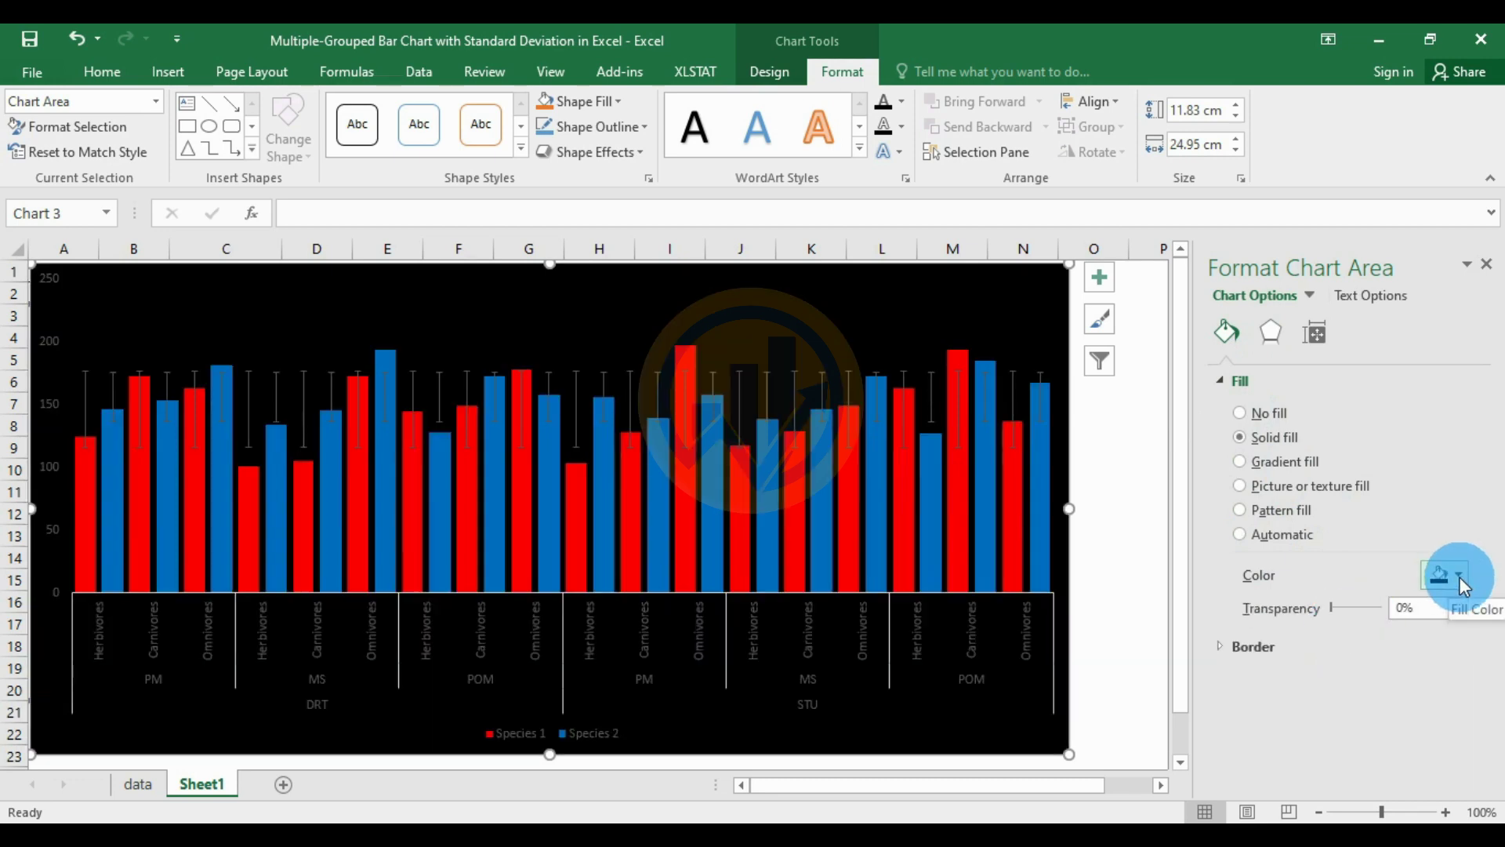
pyautogui.click(1458, 578)
pyautogui.click(1335, 626)
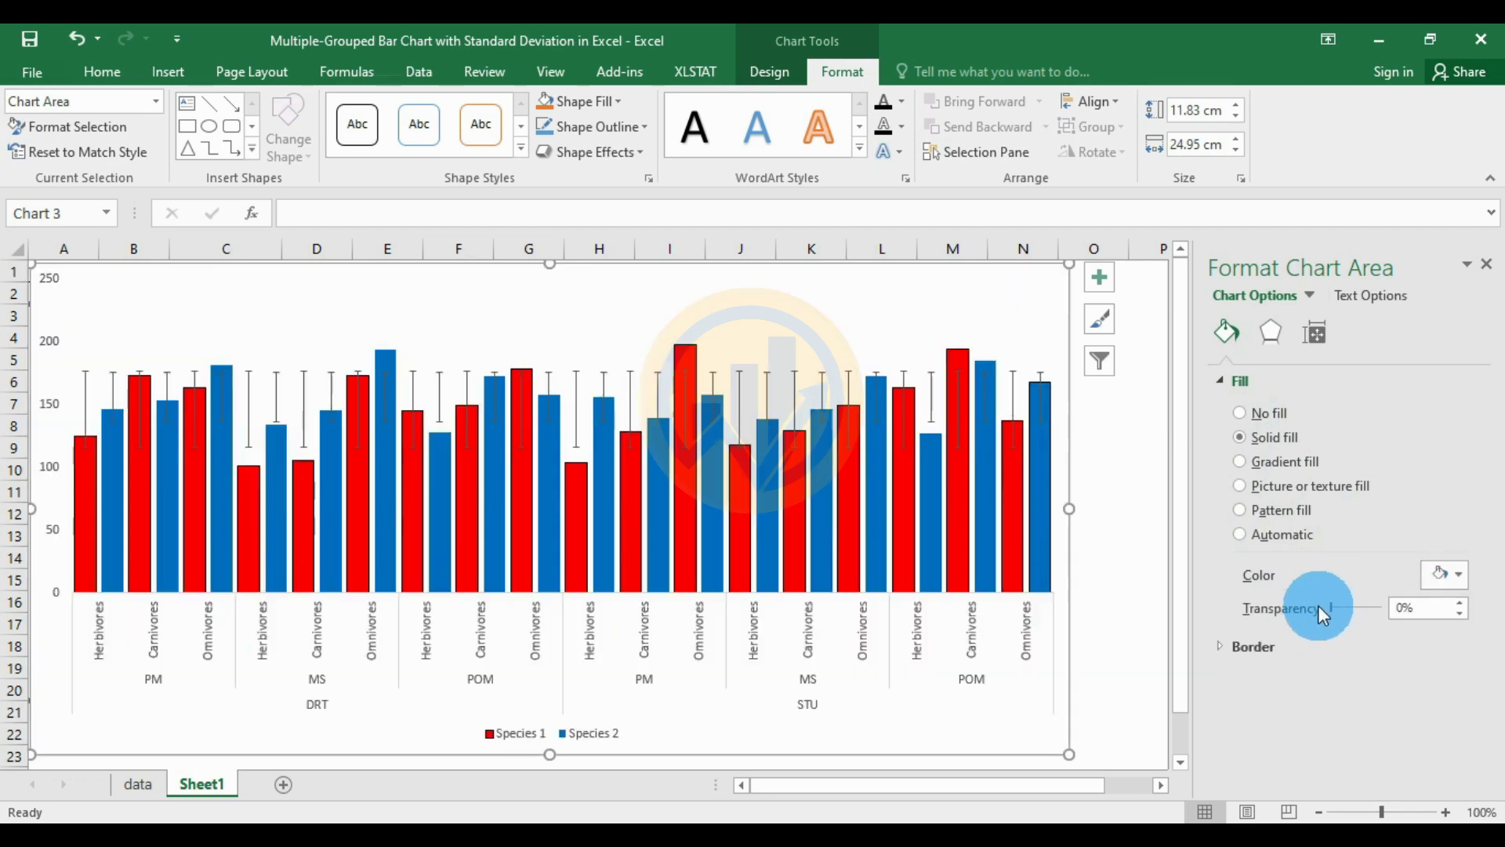
# Give the chart area a solid white 0.75 pt outline
pyautogui.click(1219, 646)
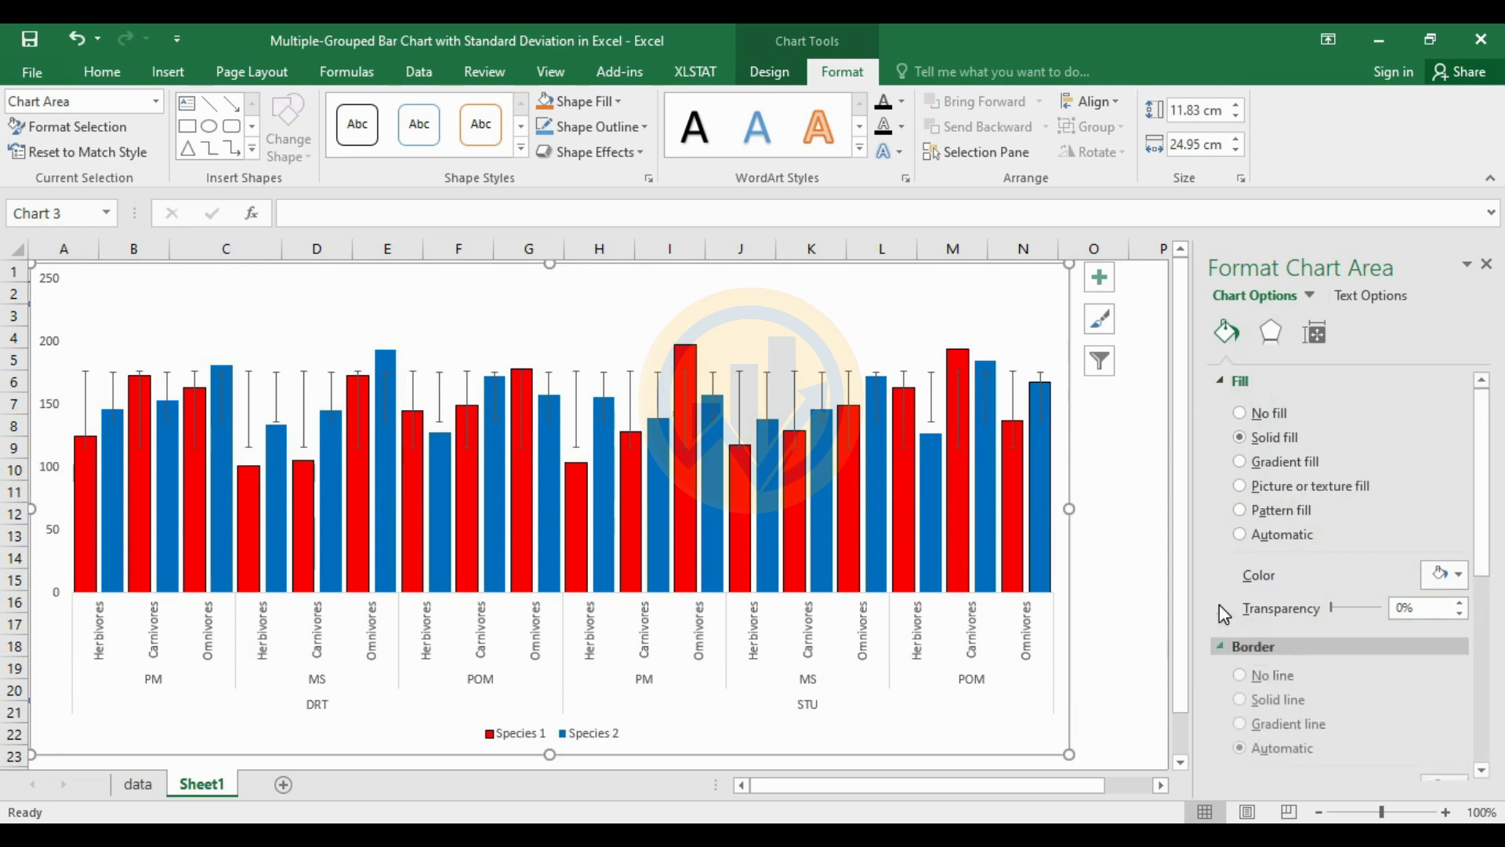
pyautogui.click(1220, 384)
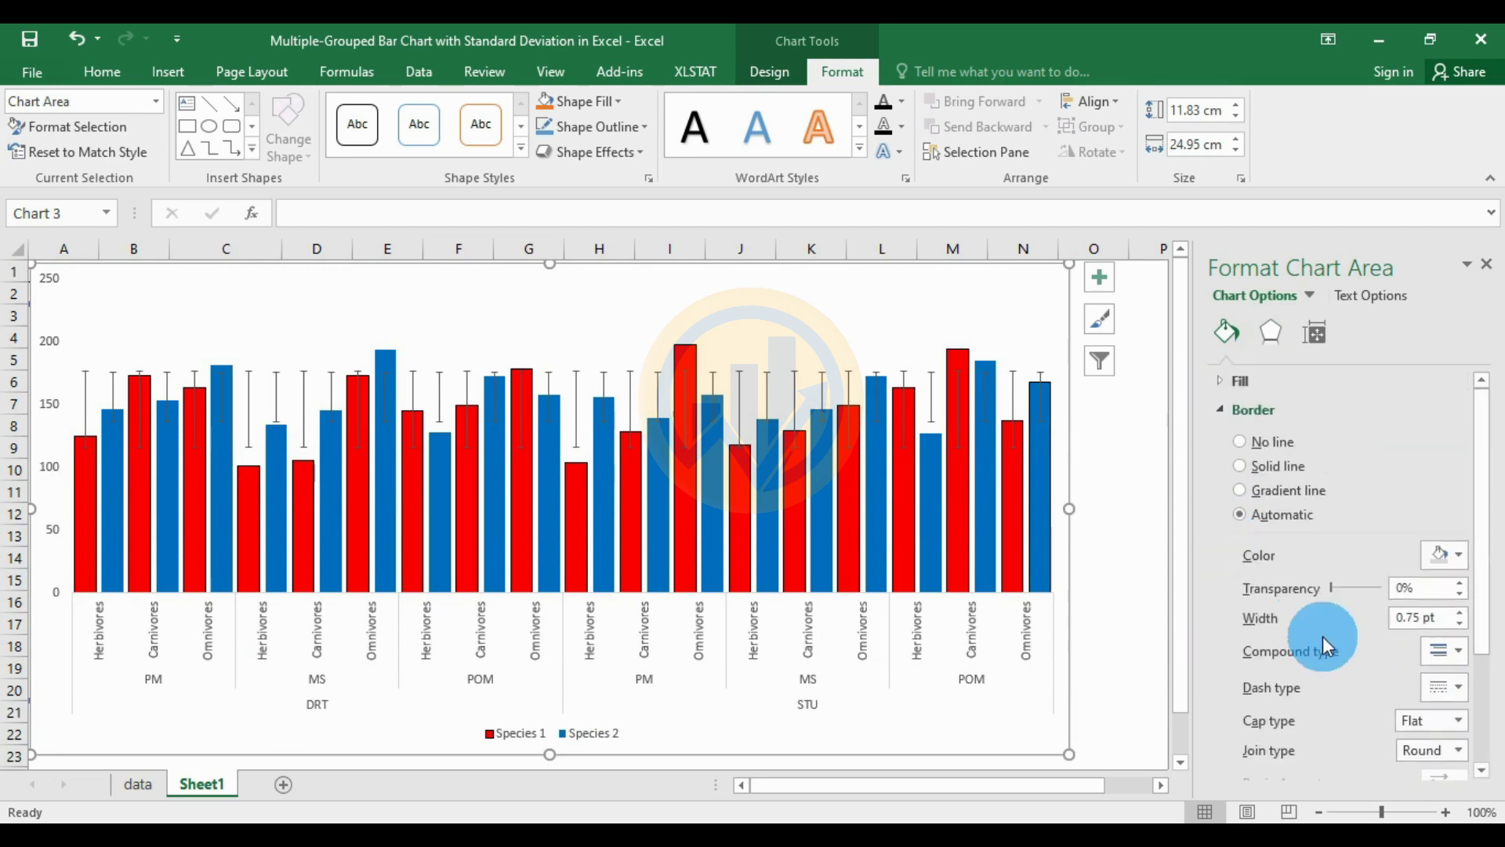
pyautogui.click(1455, 558)
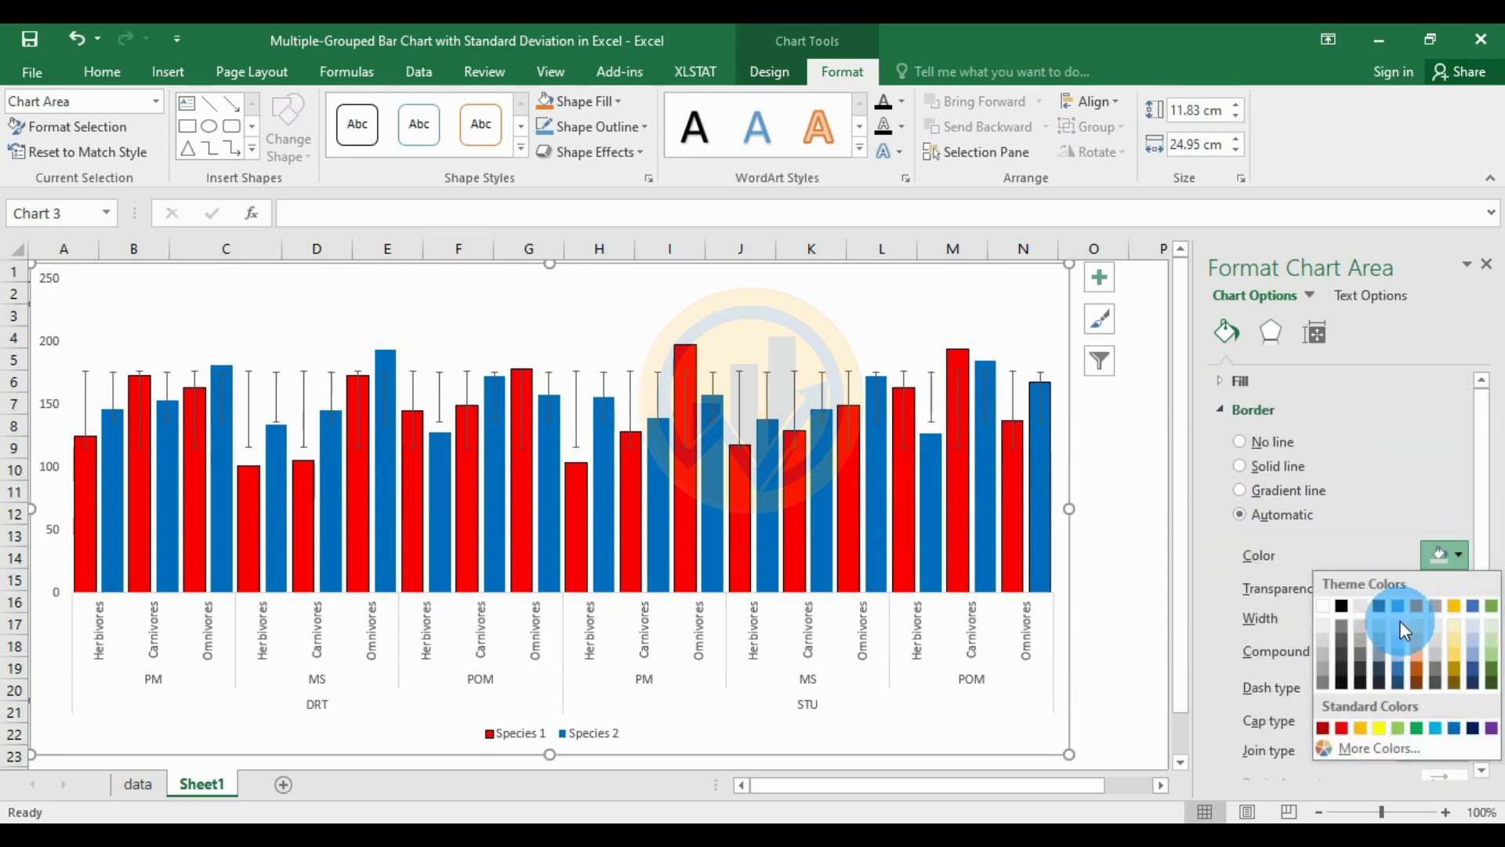
pyautogui.click(1342, 604)
pyautogui.click(1466, 615)
pyautogui.click(1466, 615)
pyautogui.click(1466, 614)
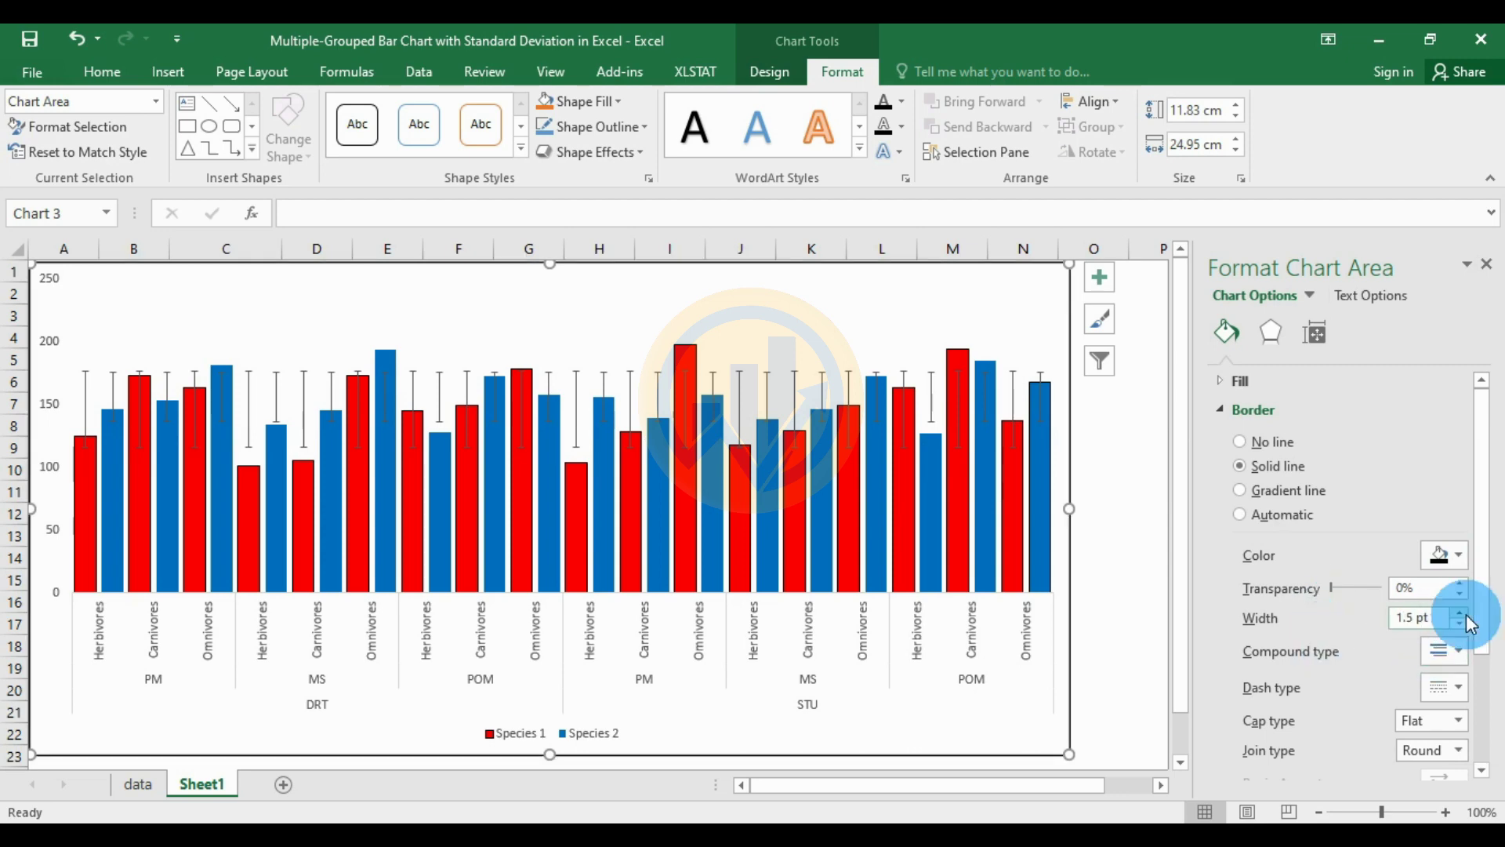
pyautogui.hotkey('ctrl', 'z')
pyautogui.hotkey('ctrl', 'z')
pyautogui.hotkey('ctrl', 'z')
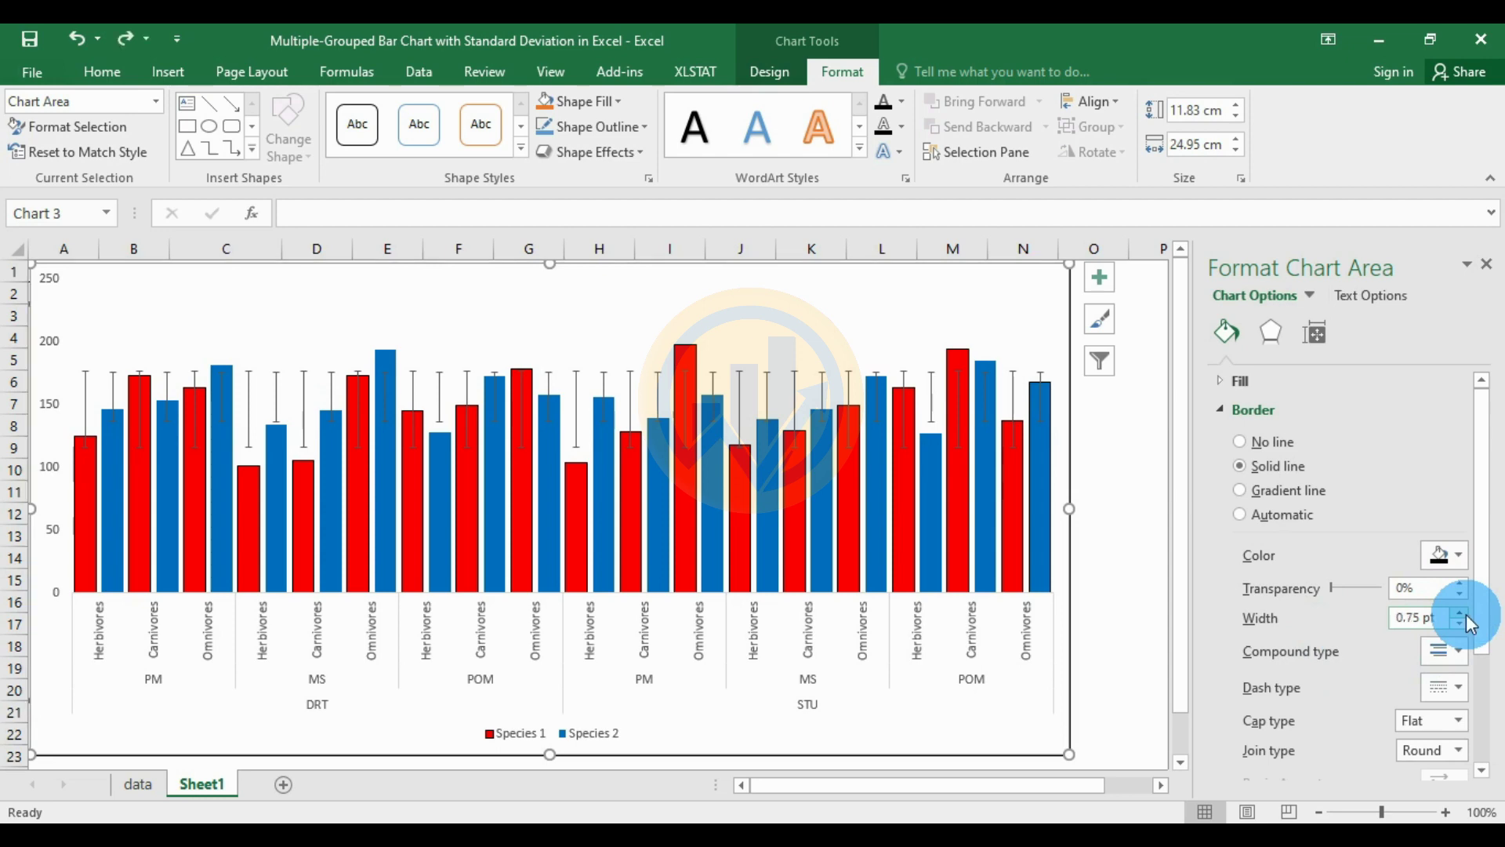
pyautogui.click(1458, 554)
pyautogui.click(1322, 611)
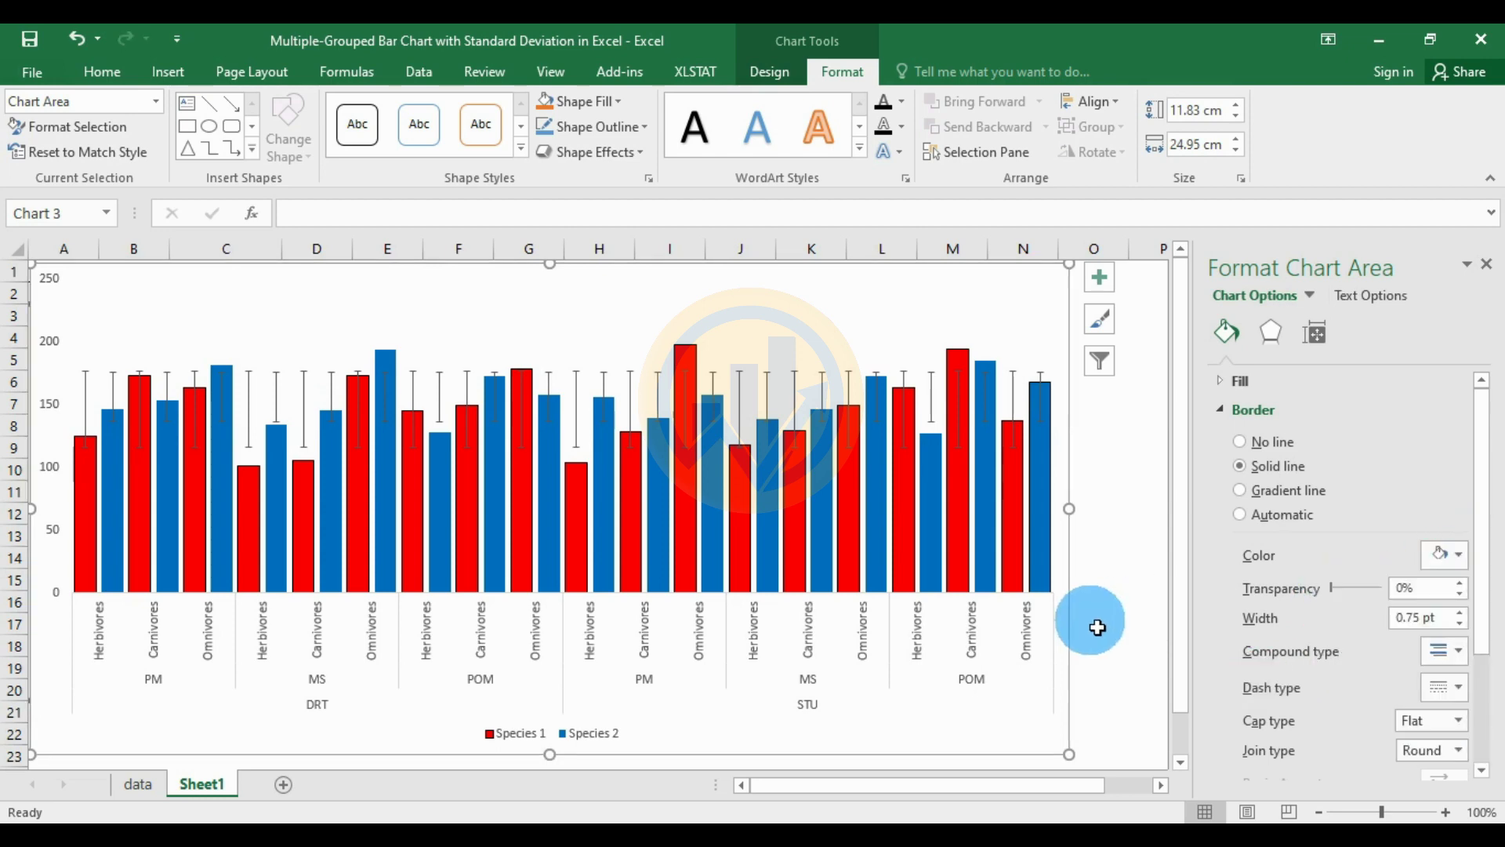
pyautogui.click(1033, 641)
# Make the horizontal axis line and group dividers solid black at 1.5 pt
pyautogui.click(1461, 557)
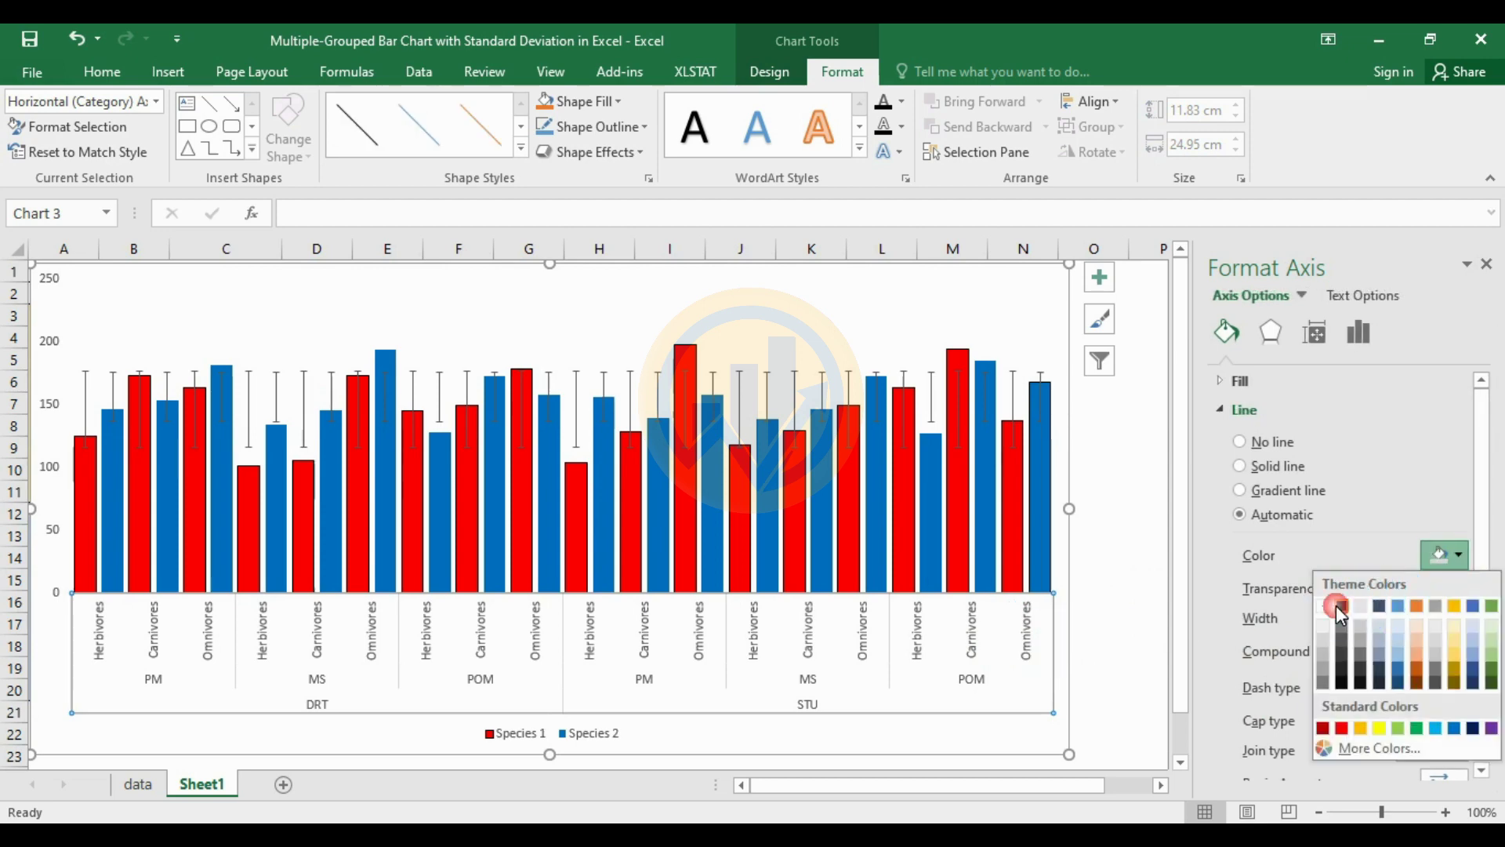
pyautogui.click(1340, 606)
pyautogui.click(1460, 611)
pyautogui.click(1460, 612)
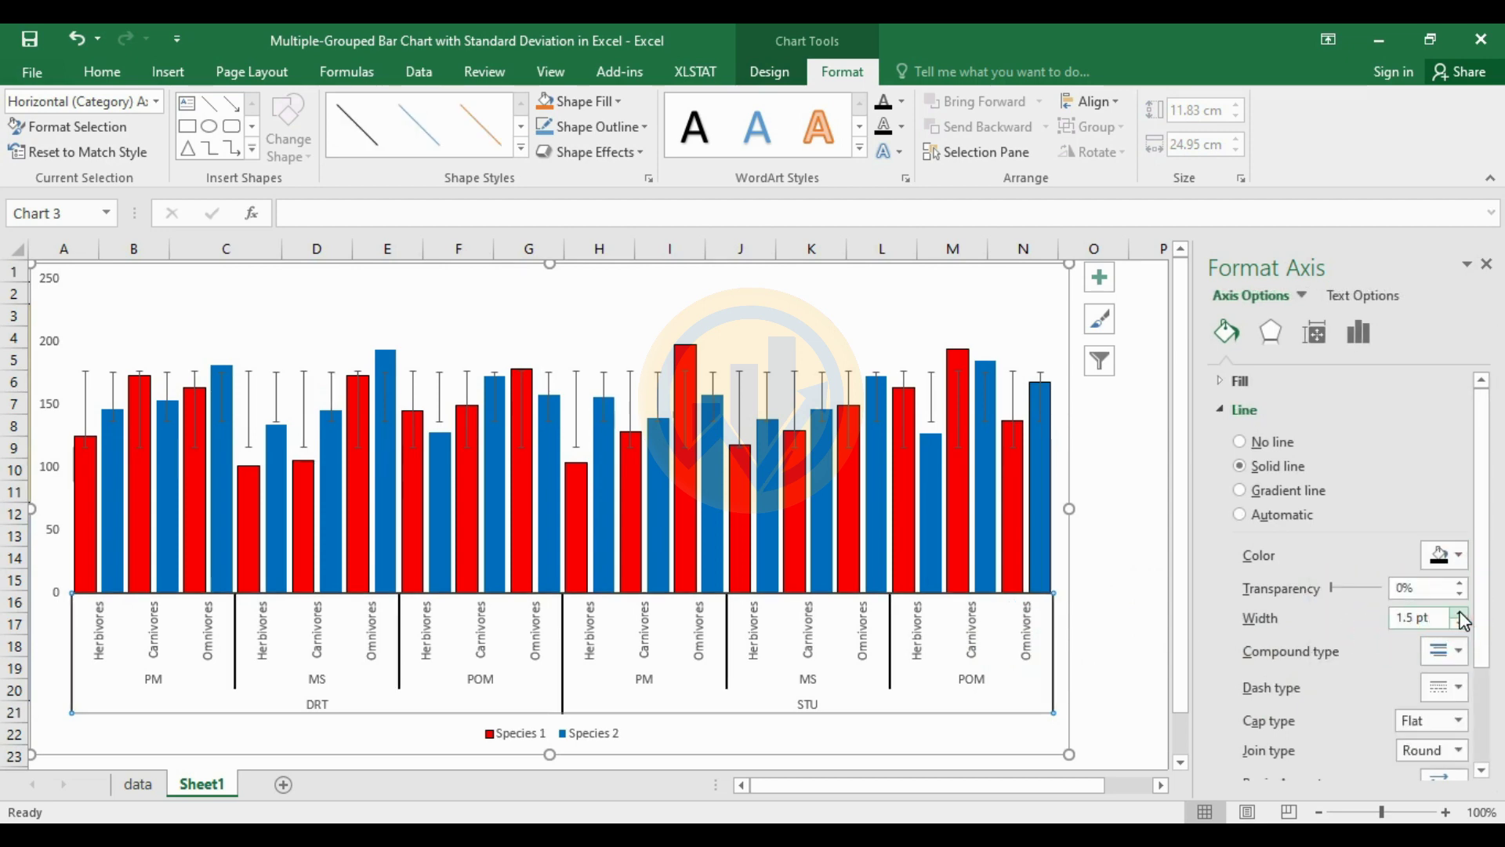
pyautogui.click(1140, 561)
pyautogui.click(986, 665)
pyautogui.click(581, 608)
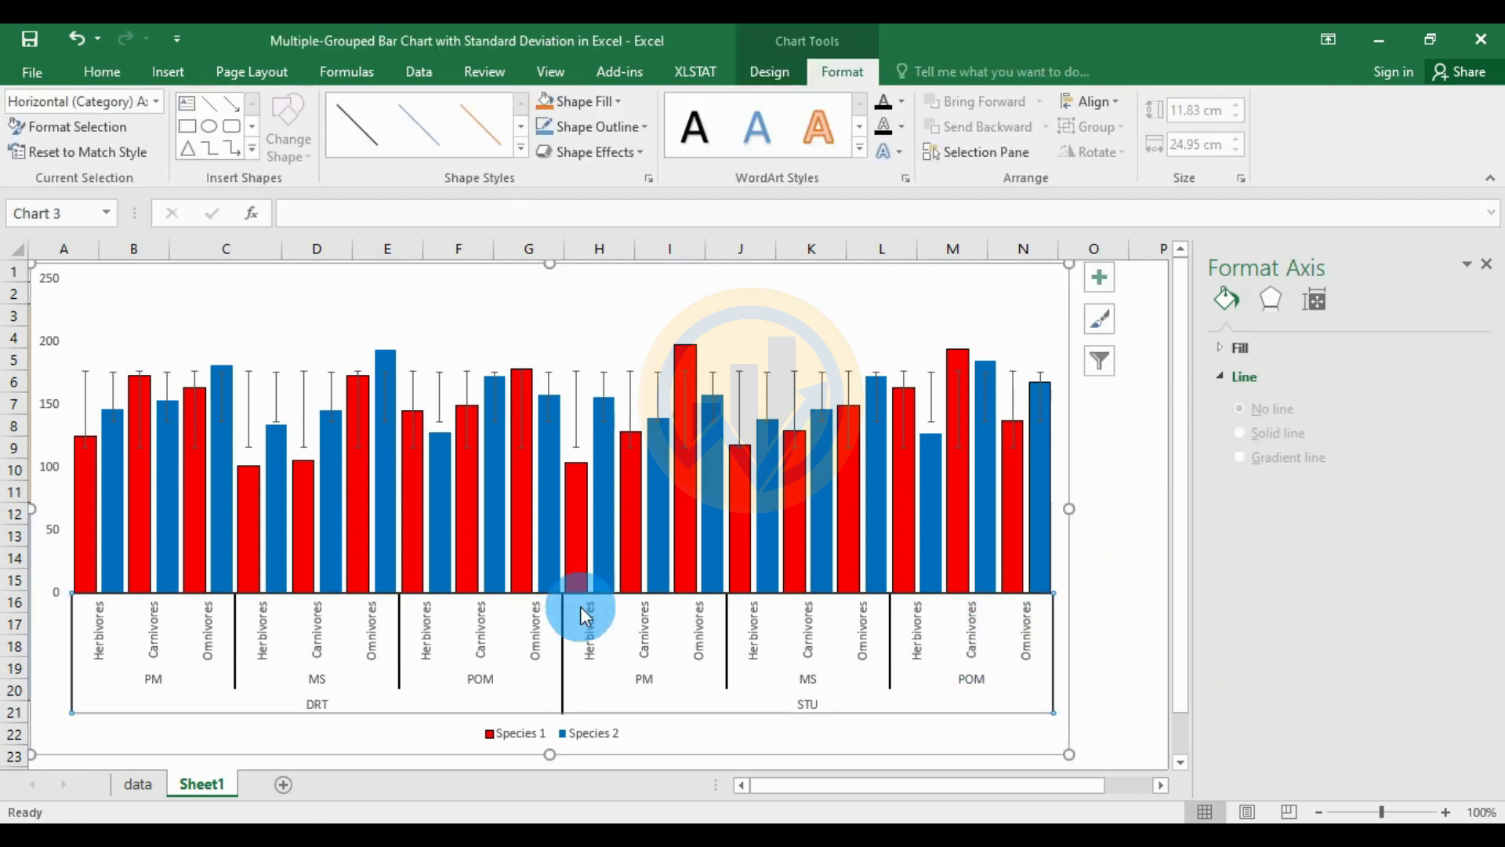
# Set the category axis labels to Times New Roman
pyautogui.click(88, 77)
pyautogui.click(293, 112)
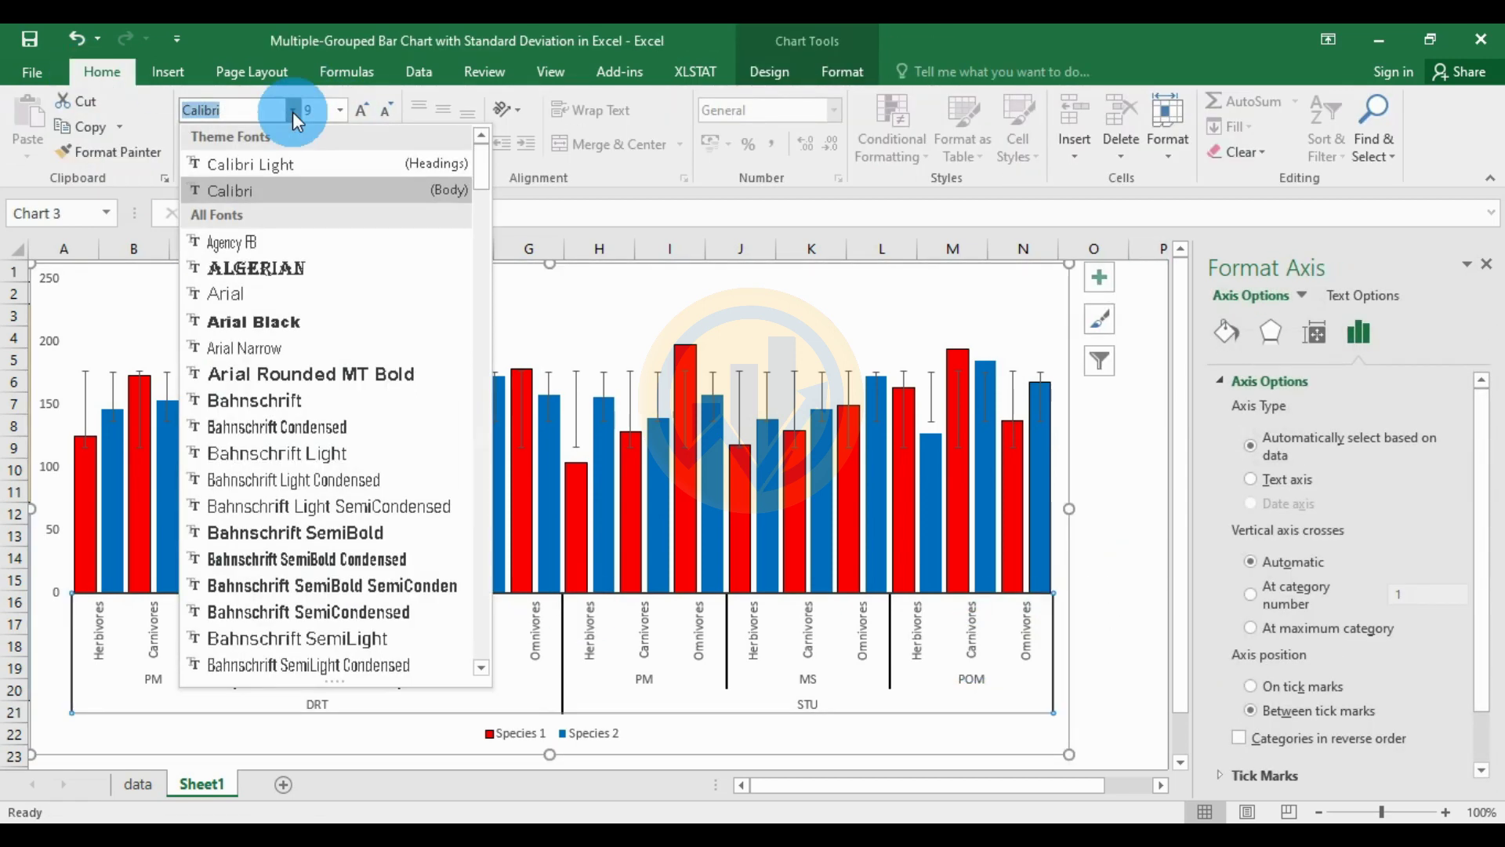
pyautogui.write('Times New Roma')
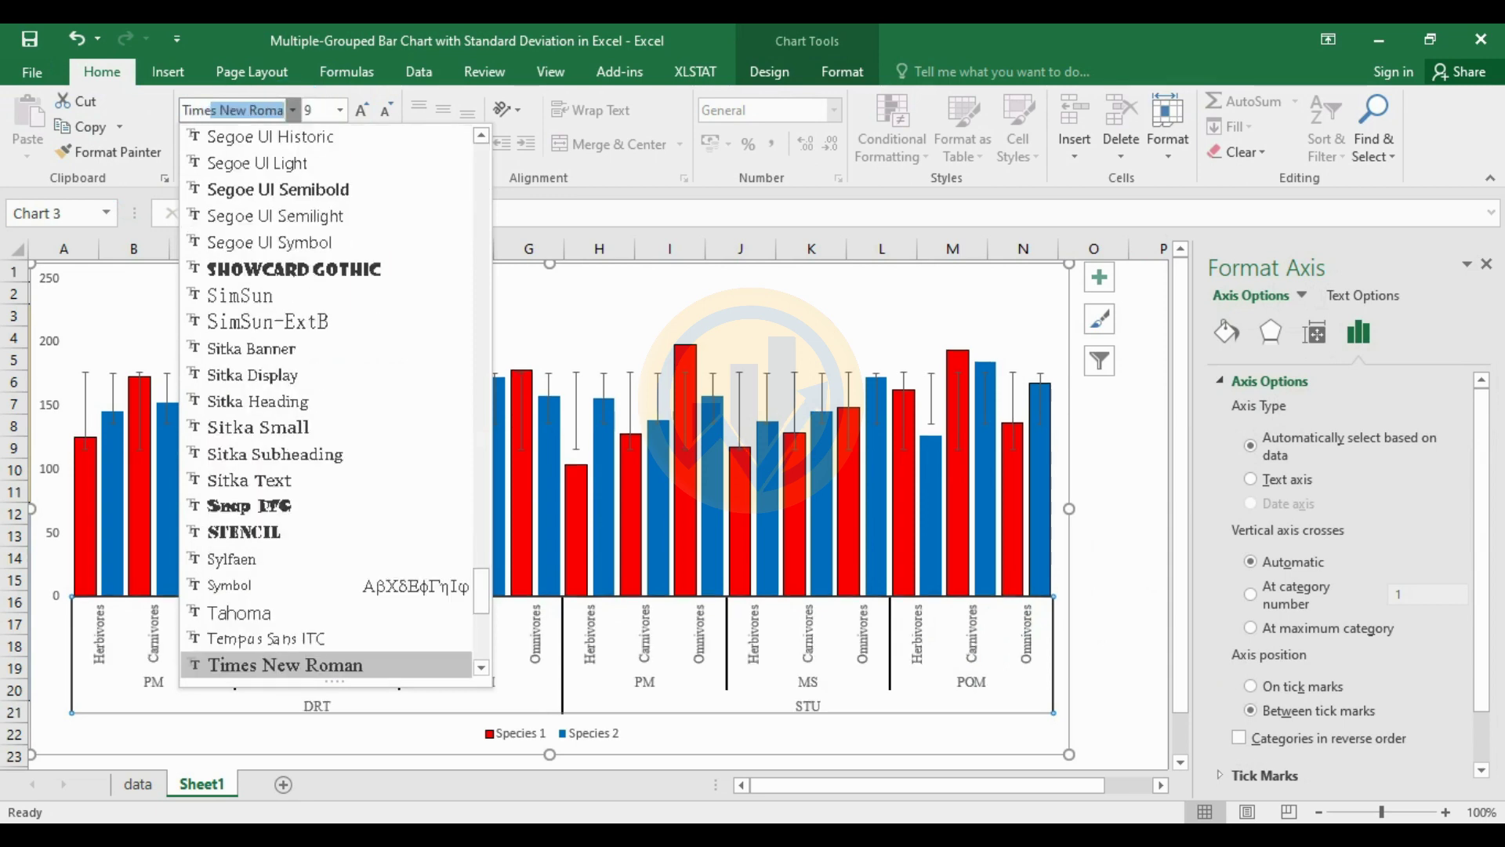
pyautogui.press('Return')
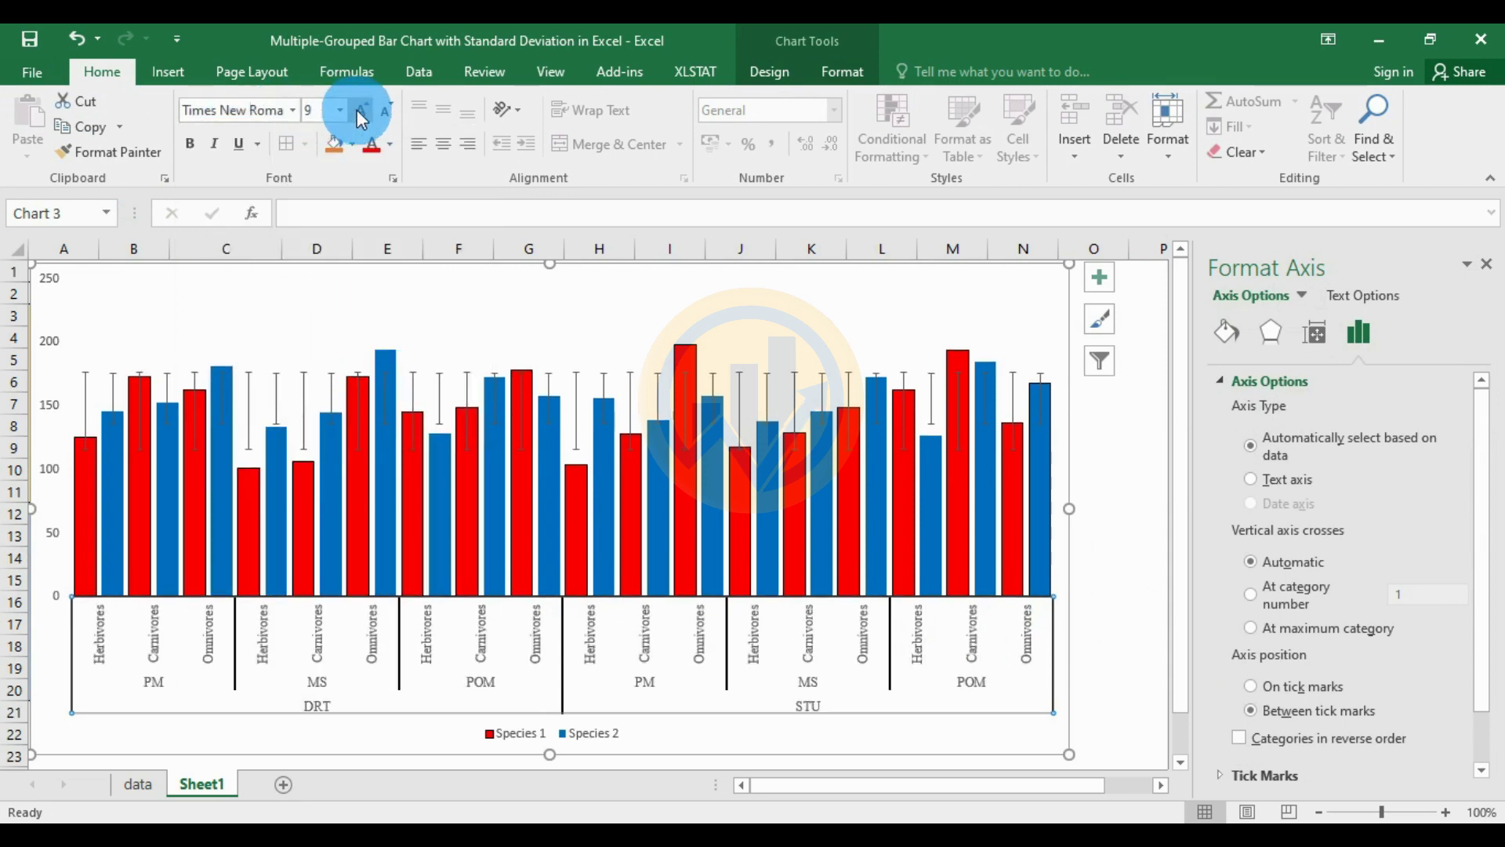
# Enlarge the category axis labels to 12 pt and colour them black
pyautogui.click(357, 109)
pyautogui.click(358, 109)
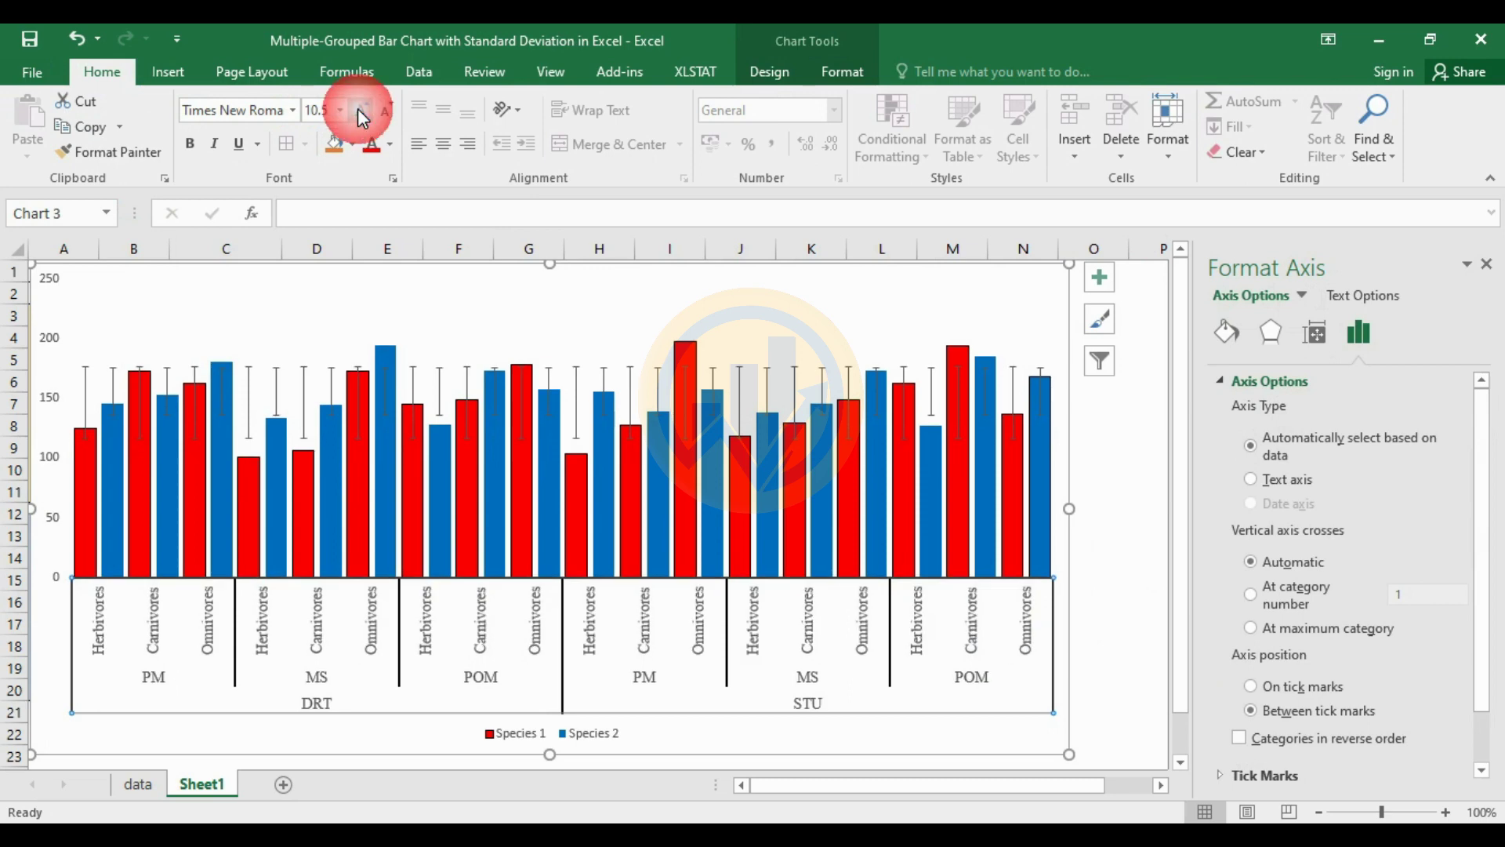
pyautogui.click(362, 114)
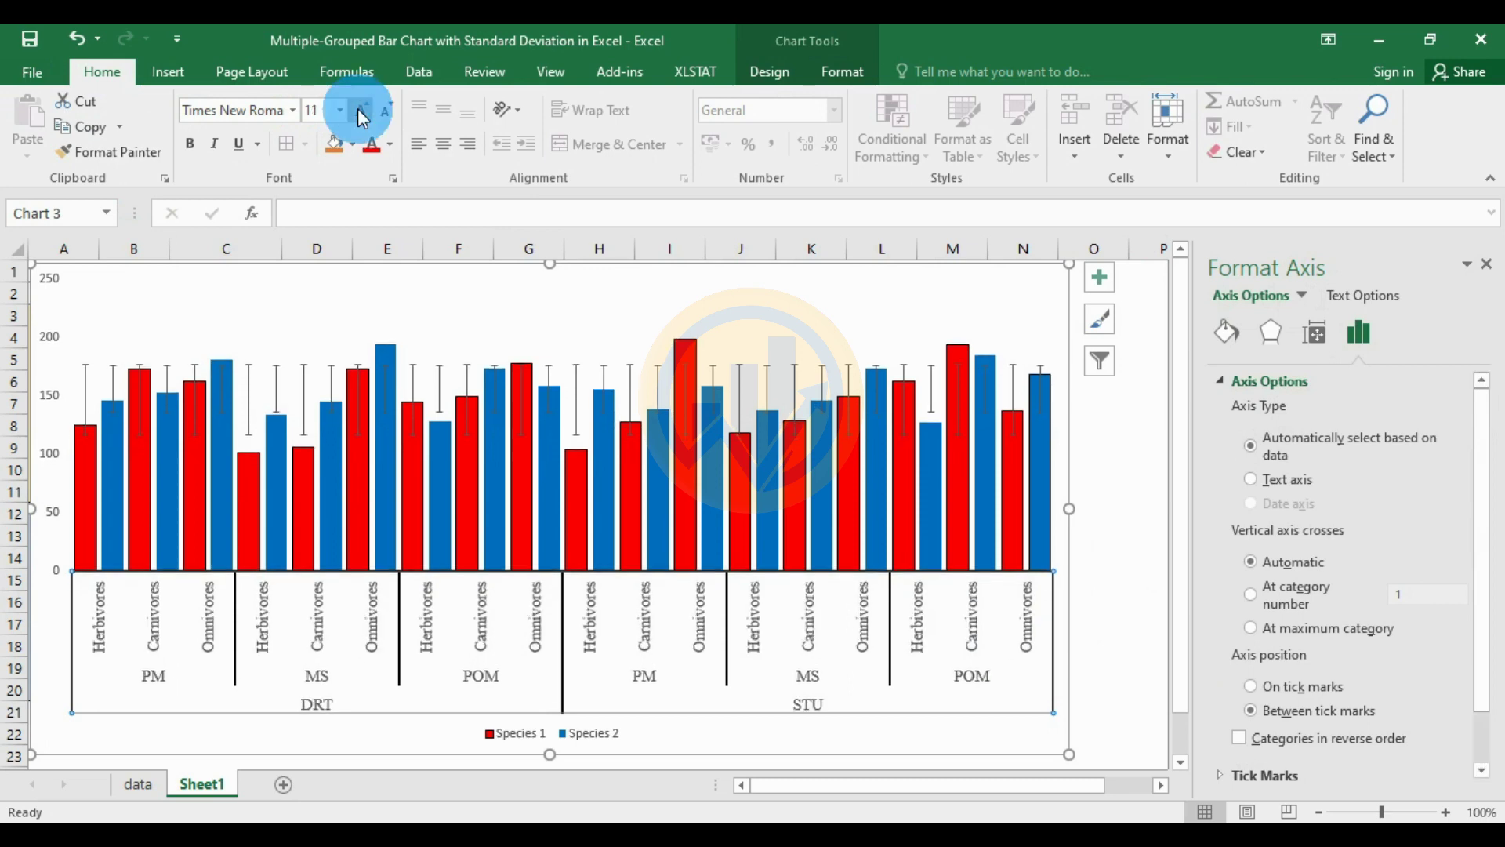
pyautogui.click(390, 144)
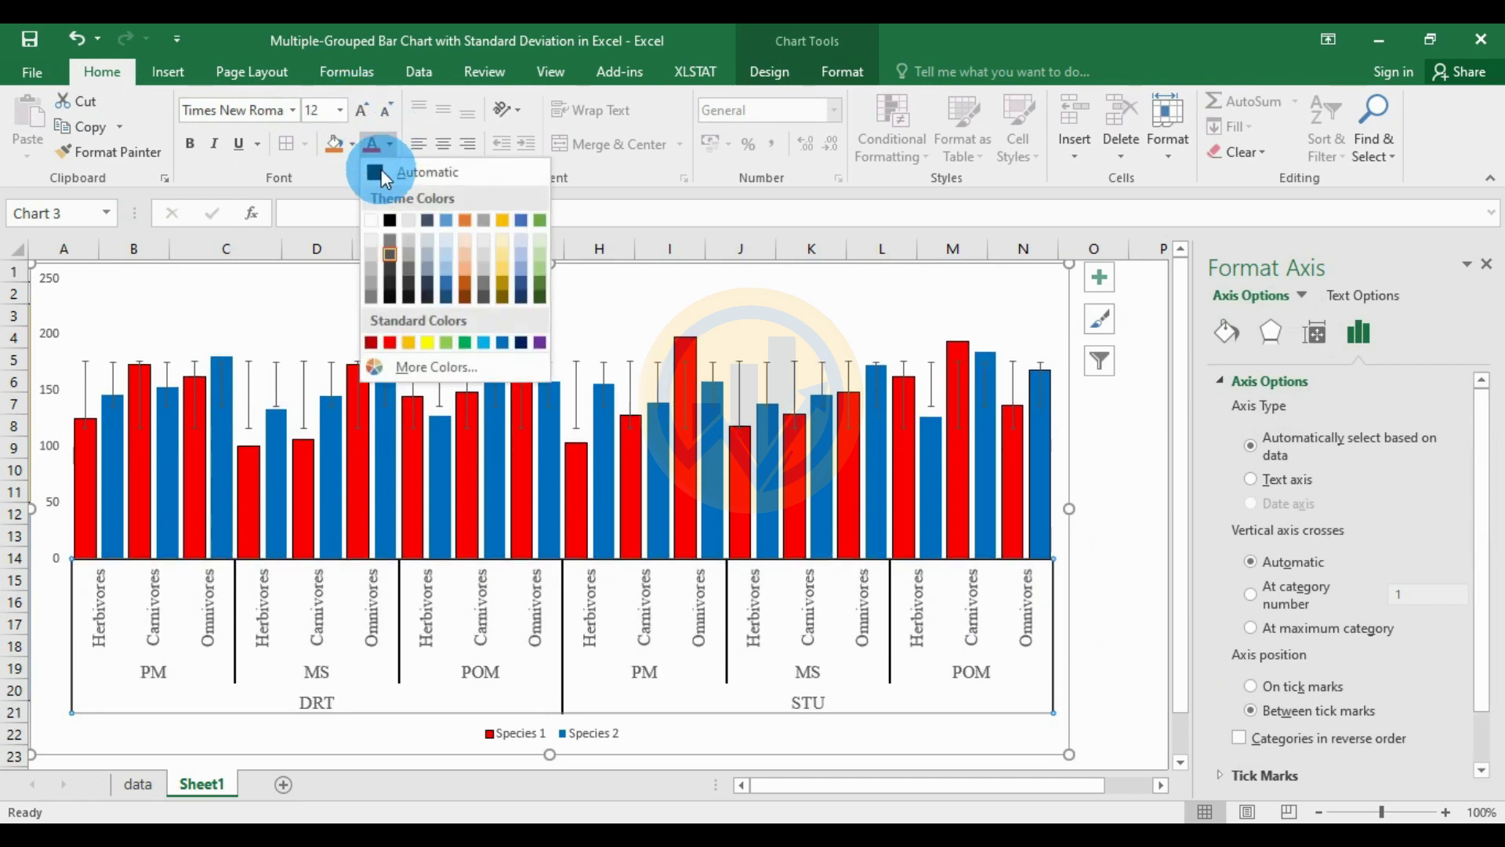
pyautogui.click(387, 220)
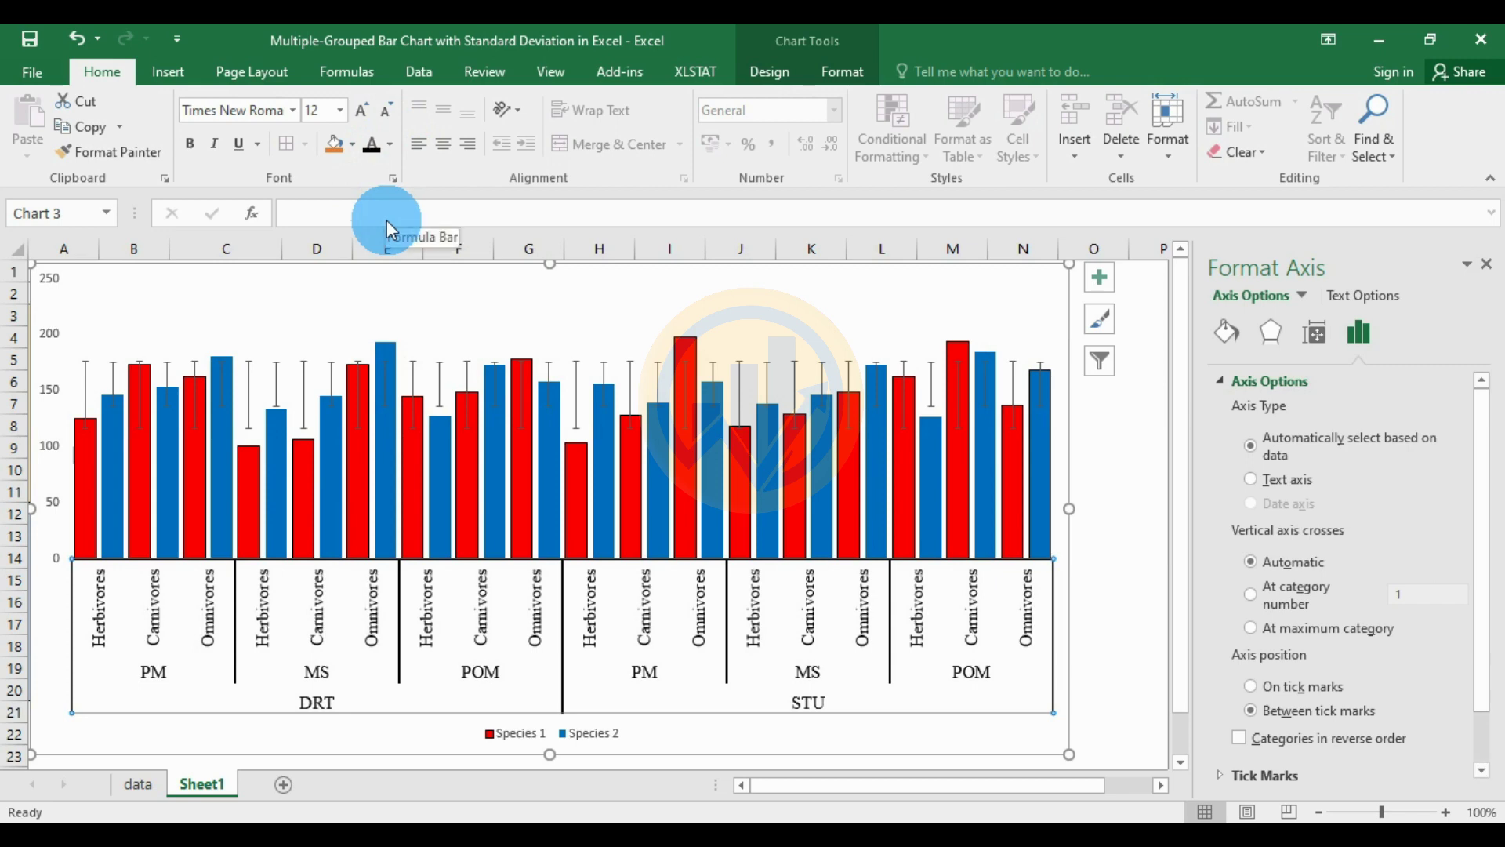
pyautogui.click(486, 405)
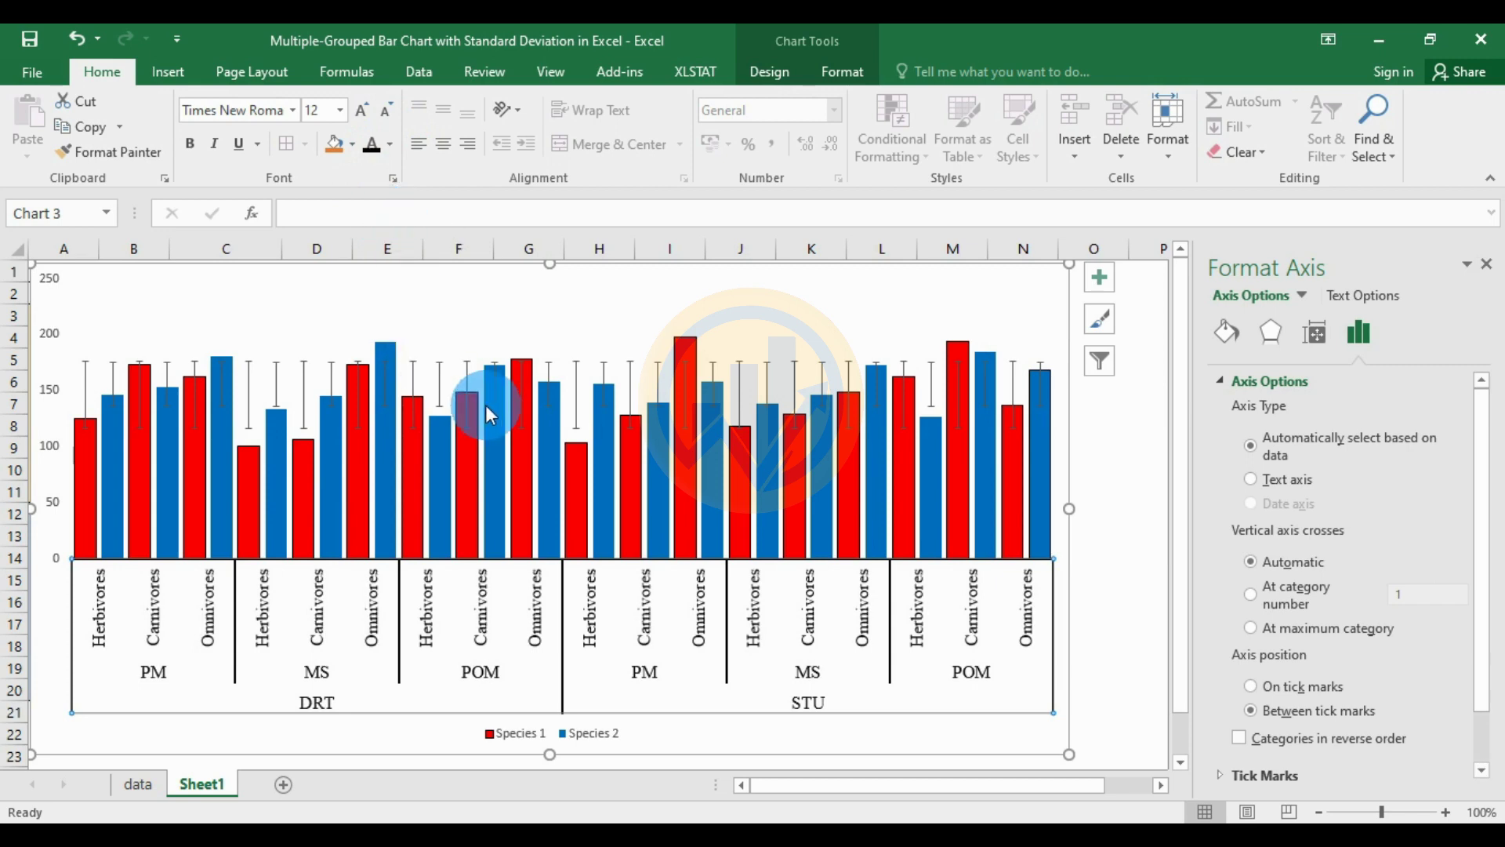
pyautogui.click(45, 444)
# Set the vertical axis numbers to Times New Roman, size 12
pyautogui.click(291, 111)
pyautogui.write('Tim')
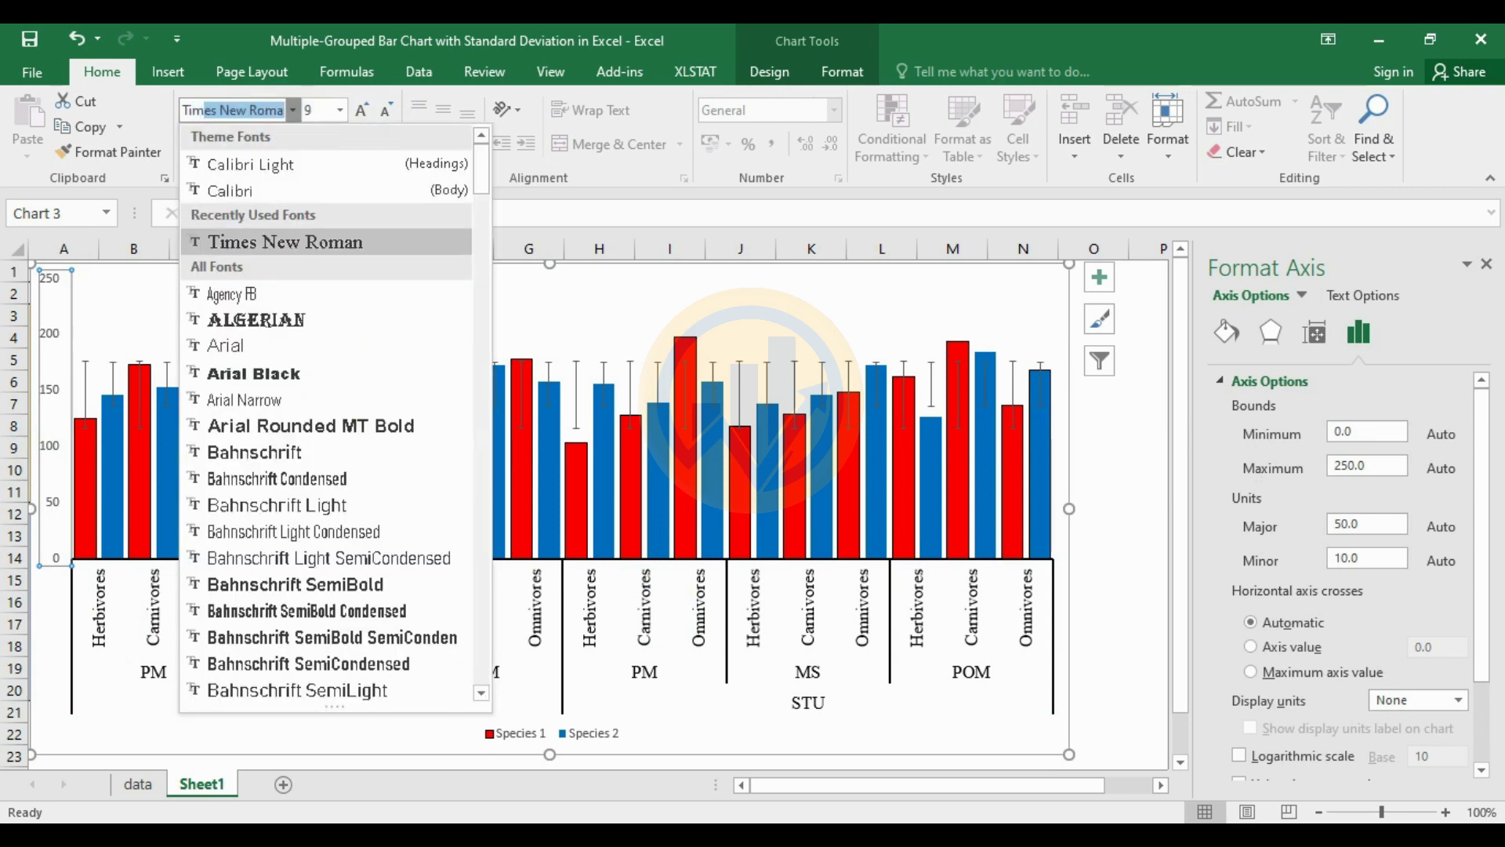
pyautogui.press('Return')
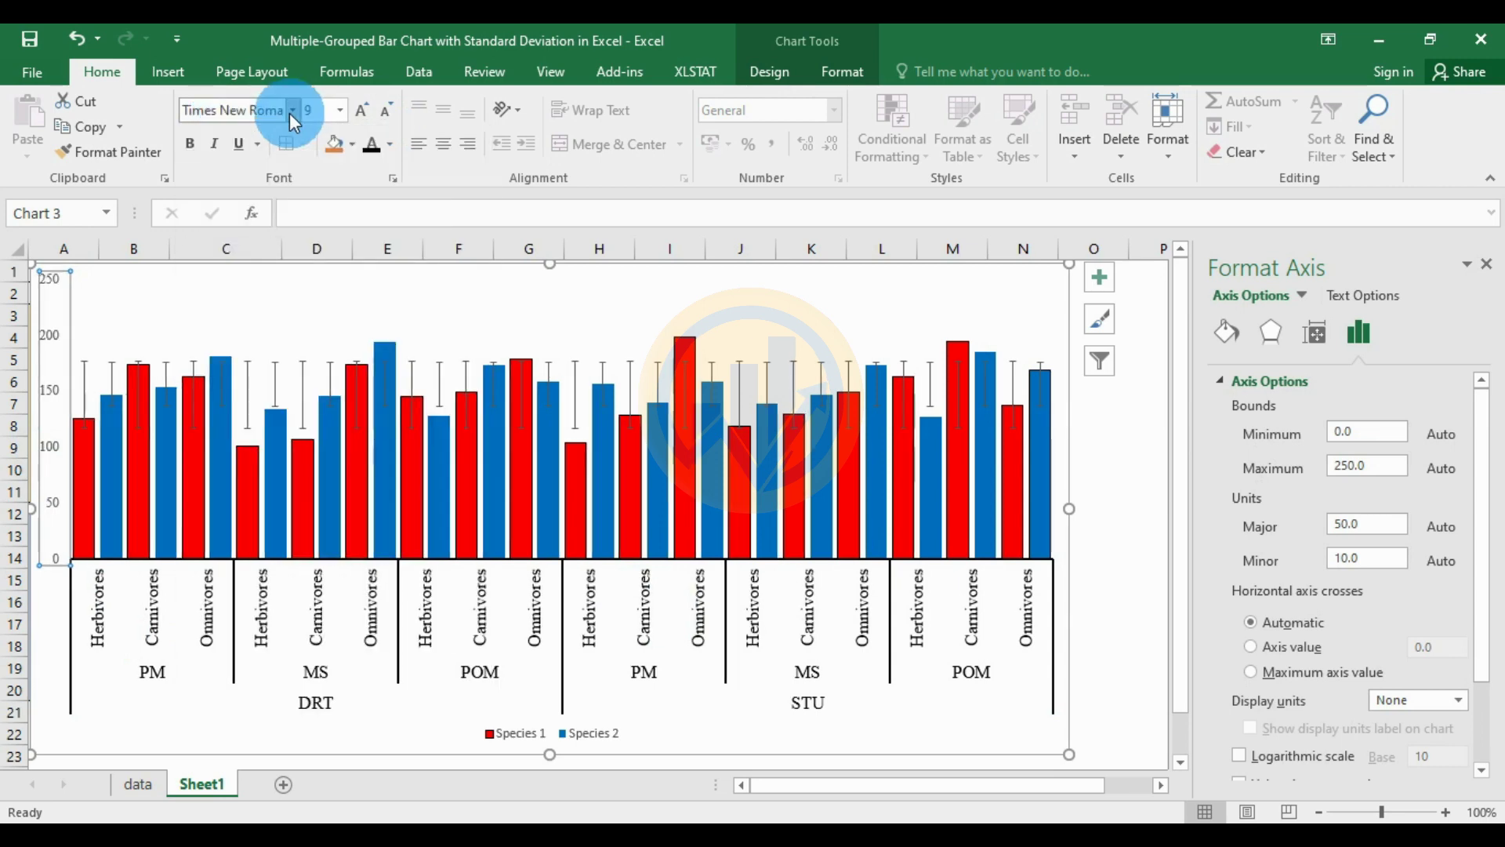
pyautogui.click(341, 111)
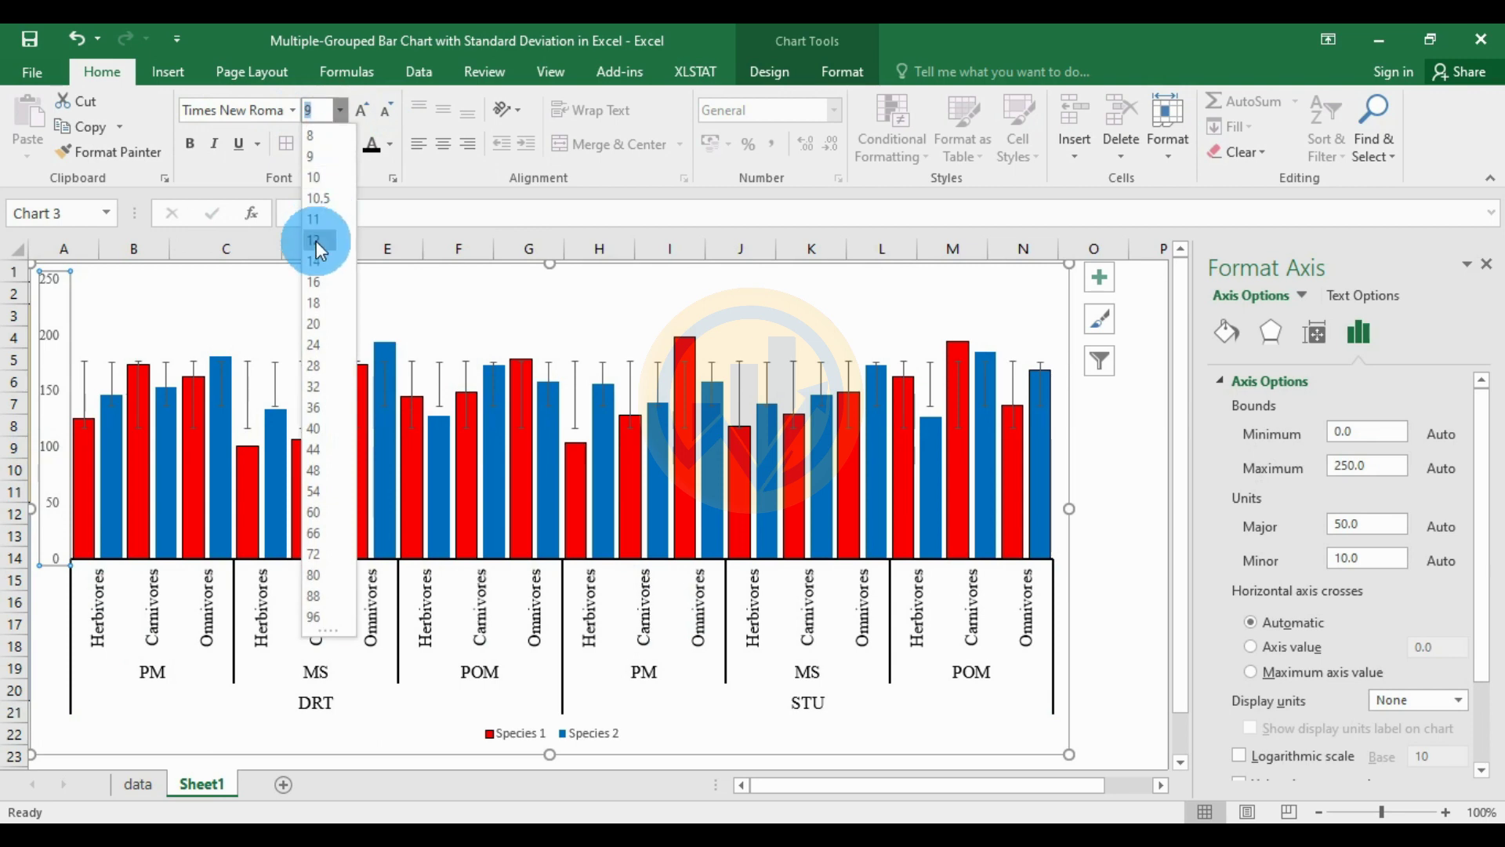
pyautogui.click(317, 275)
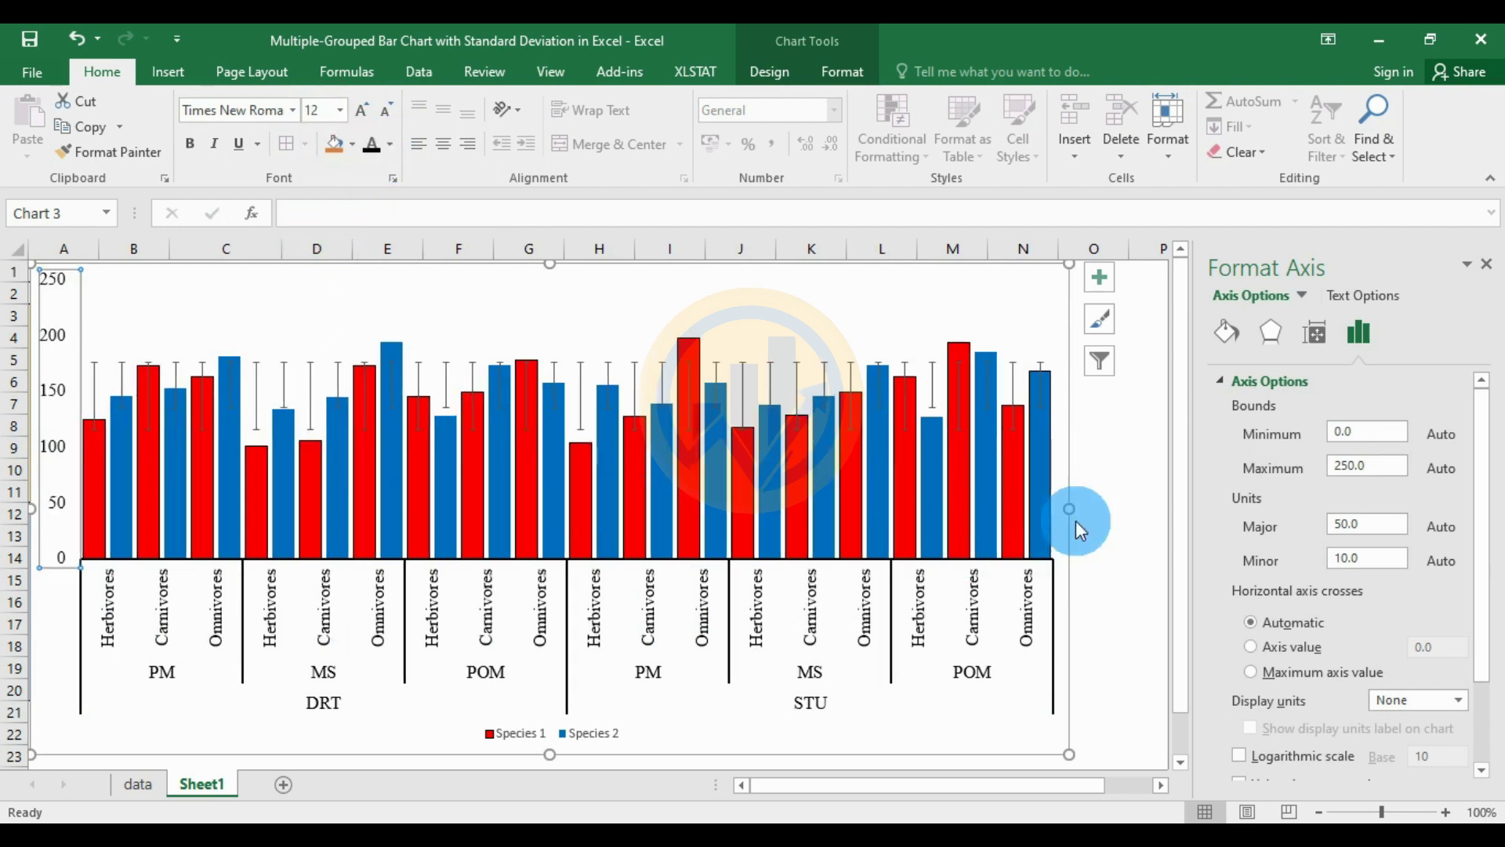
pyautogui.click(1138, 521)
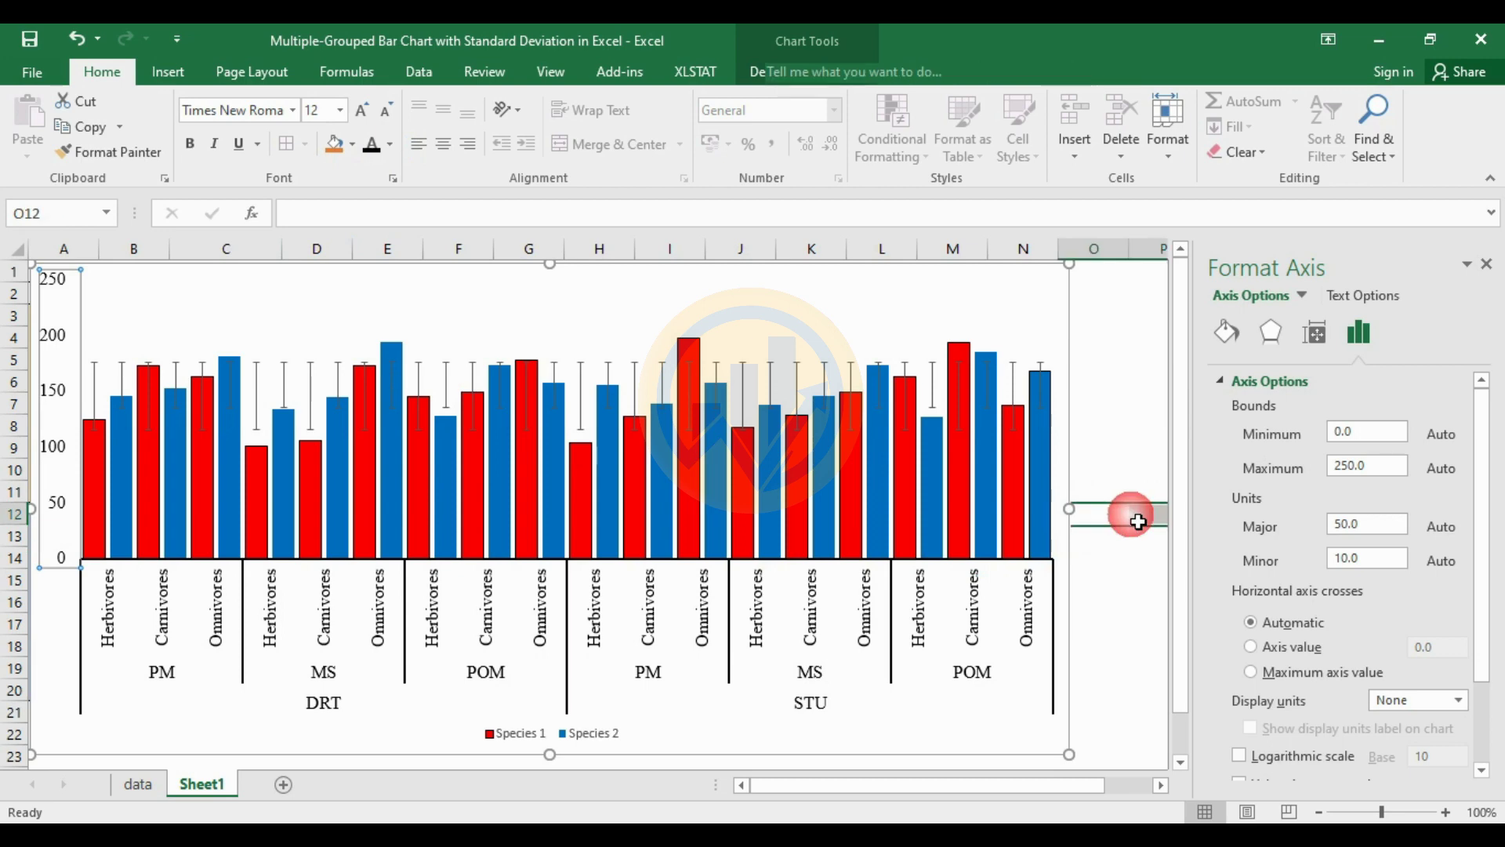
# Set the legend text to Times New Roman and enlarge it to 12 pt
pyautogui.click(580, 729)
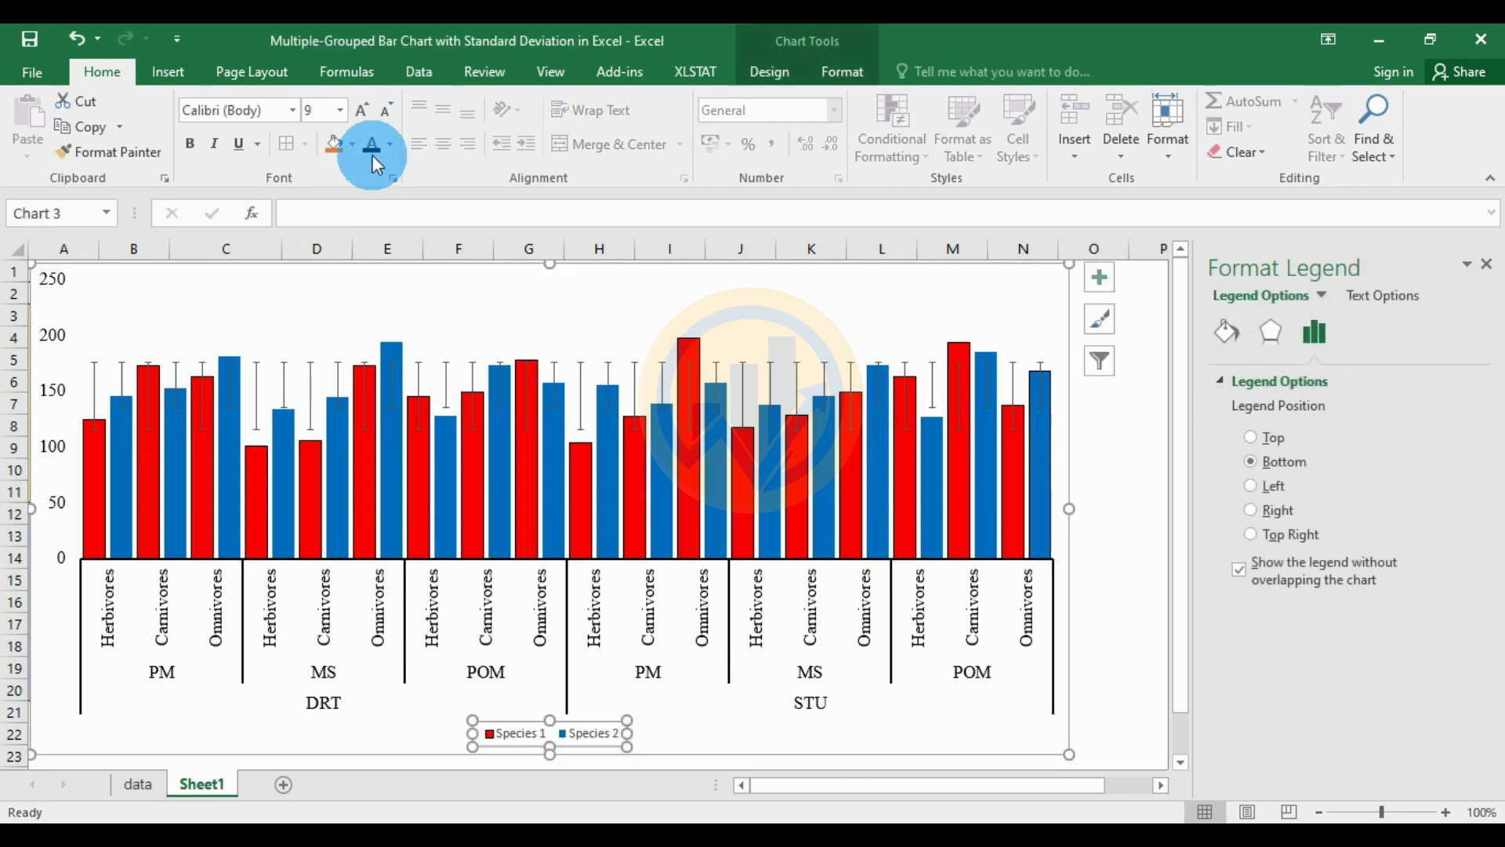
pyautogui.click(295, 110)
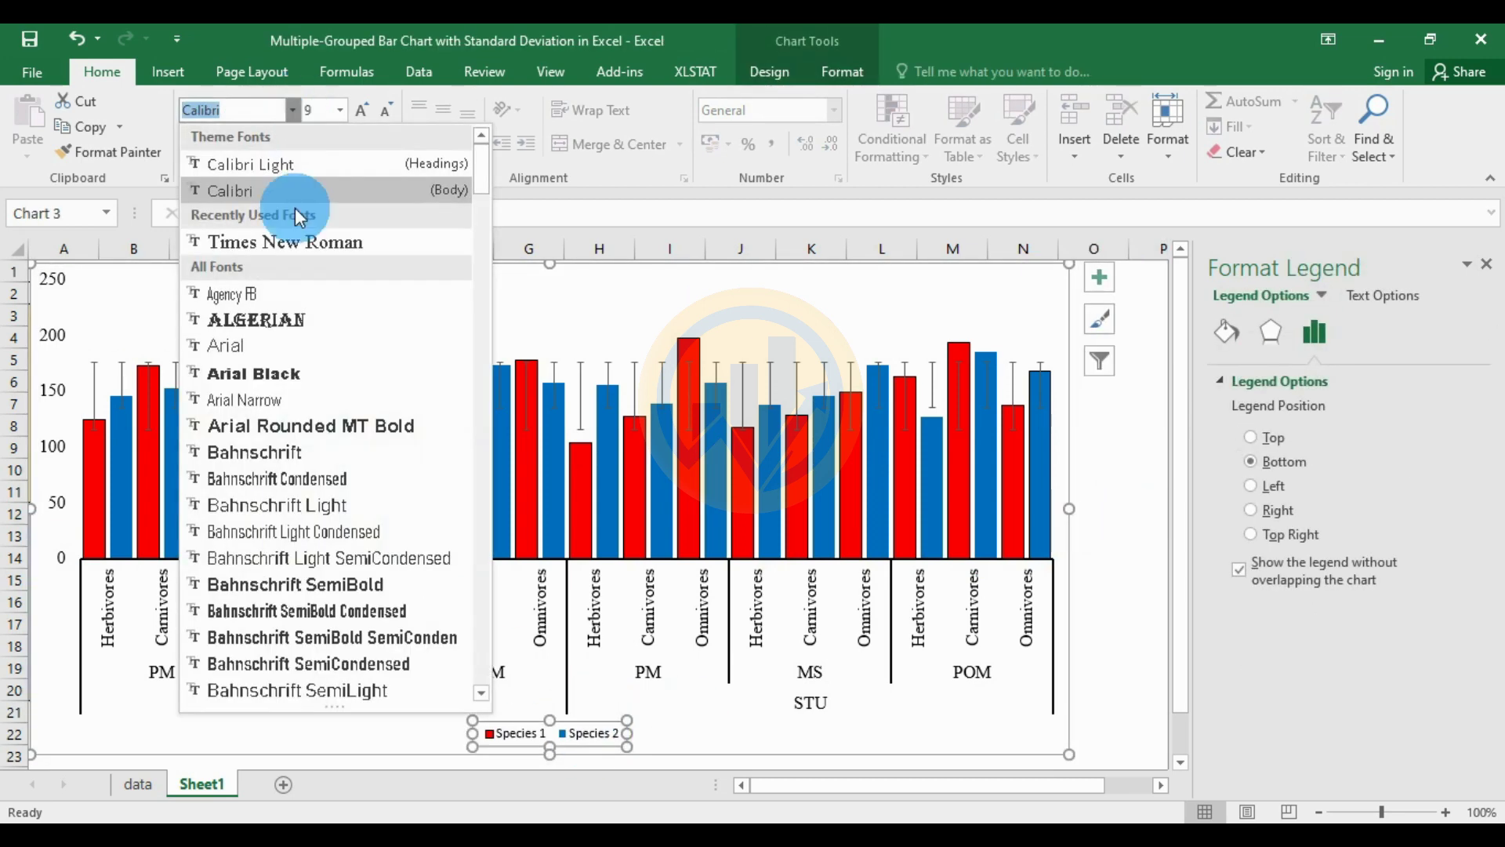
pyautogui.click(298, 239)
pyautogui.click(361, 110)
pyautogui.click(361, 110)
pyautogui.click(361, 109)
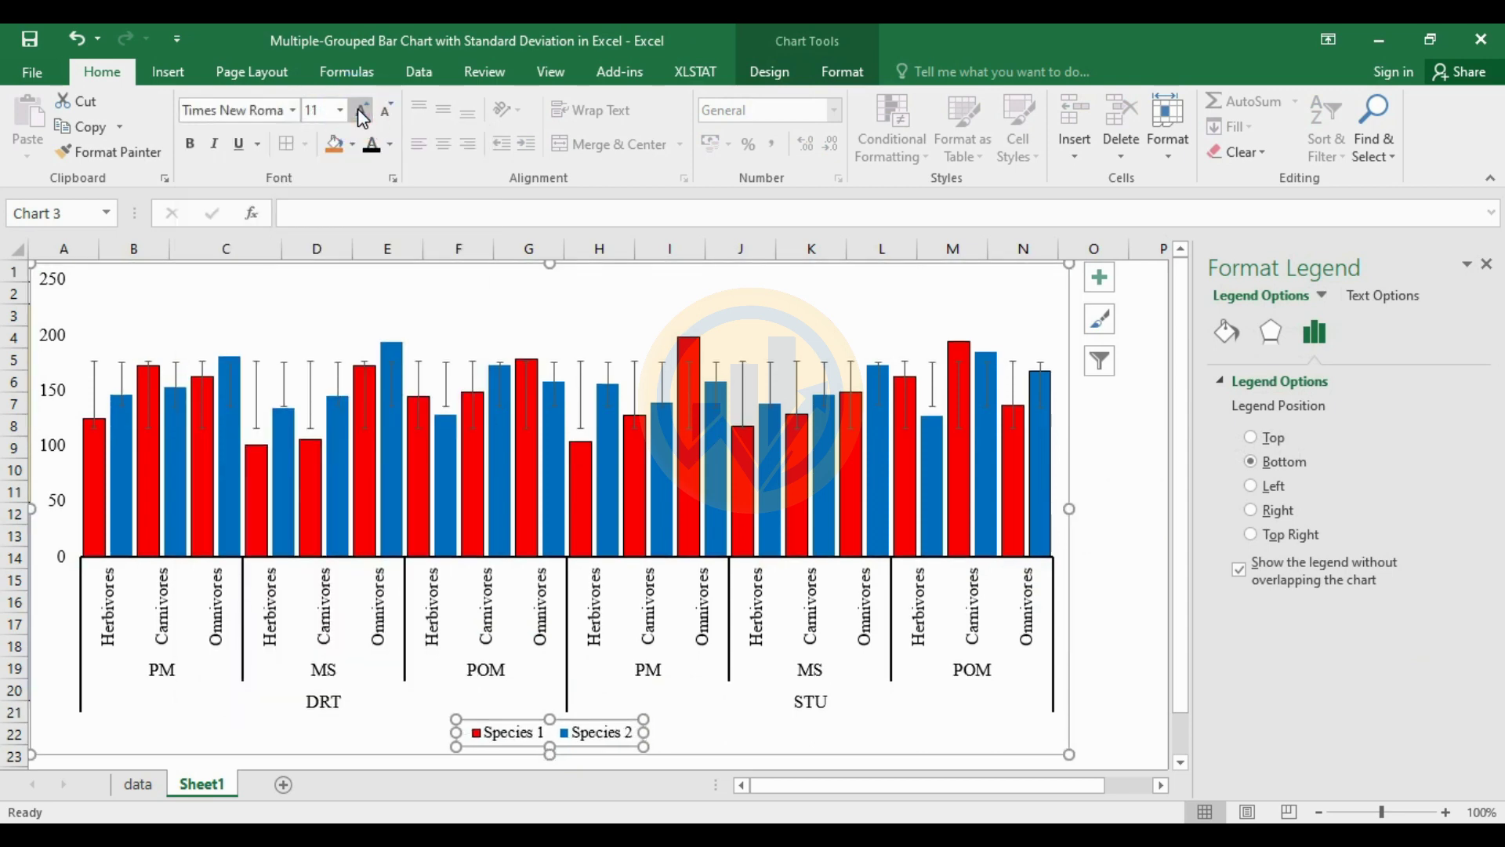
pyautogui.click(361, 111)
pyautogui.click(1121, 627)
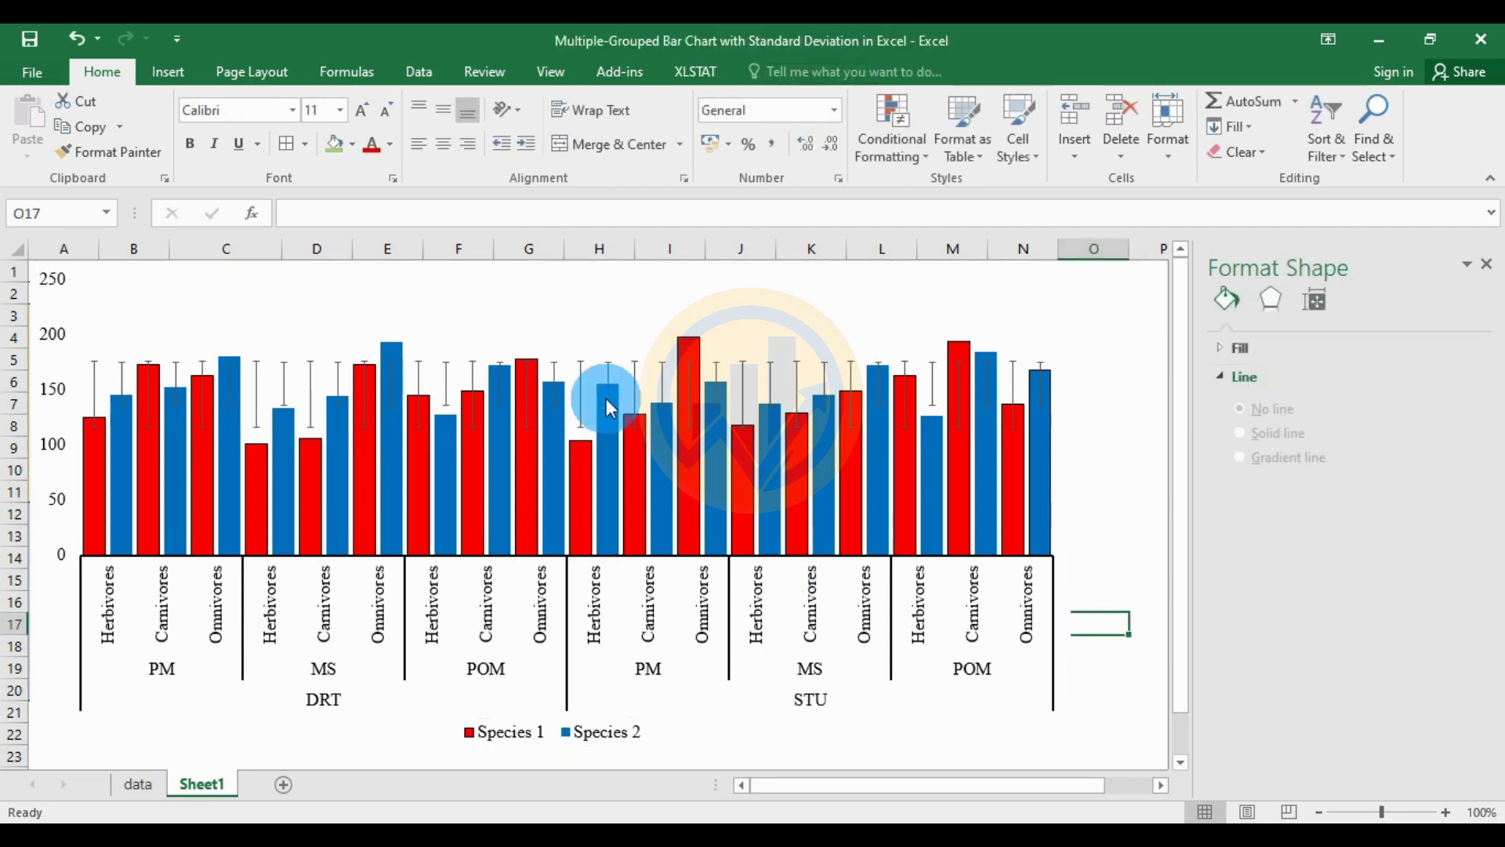
# Move the chart right and down so the species mean and SD table shows beside it
pyautogui.click(1012, 387)
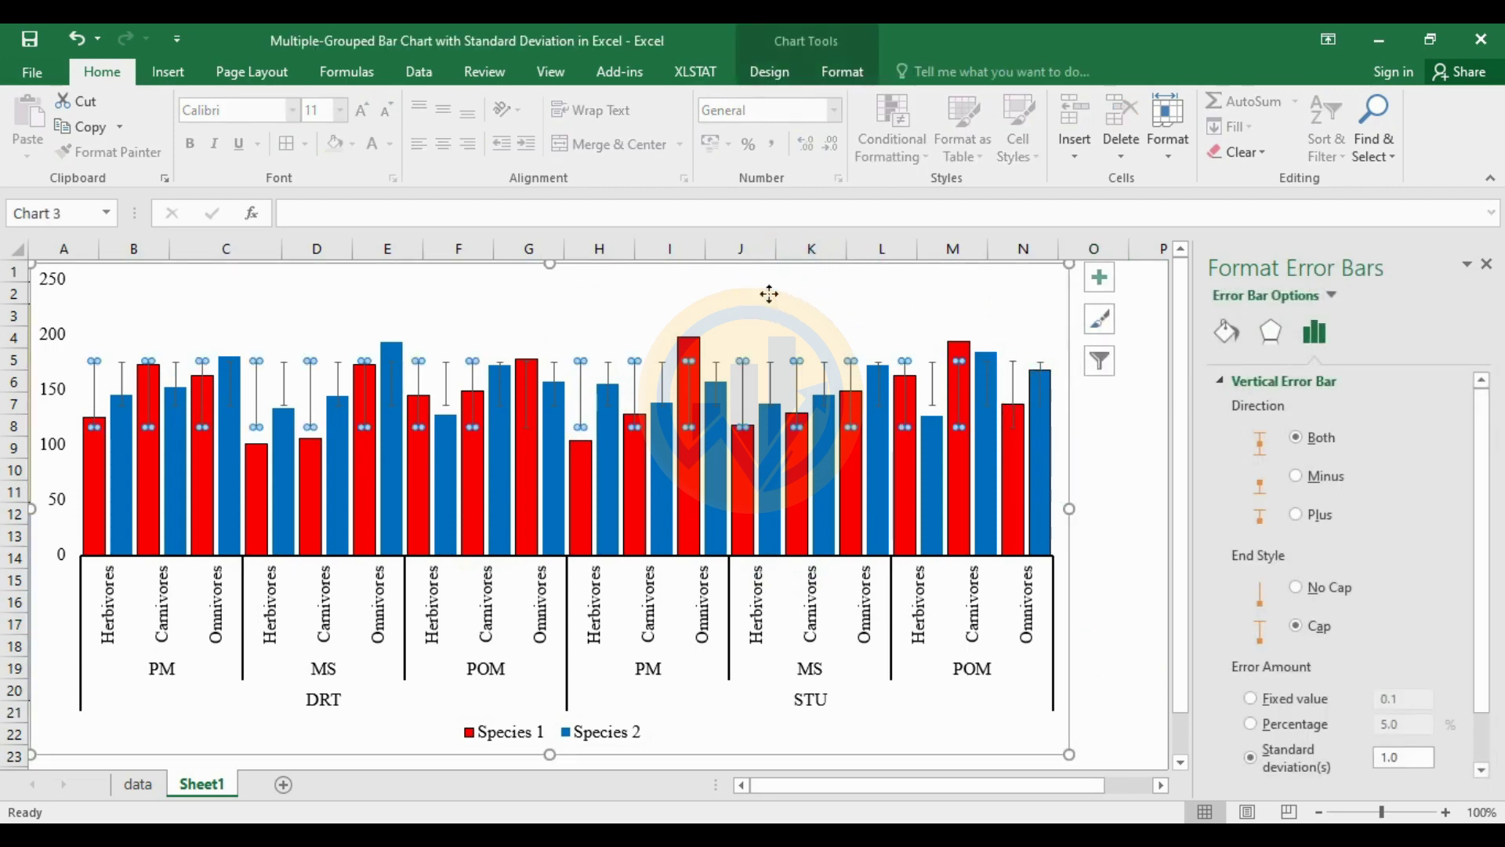
pyautogui.click(866, 304)
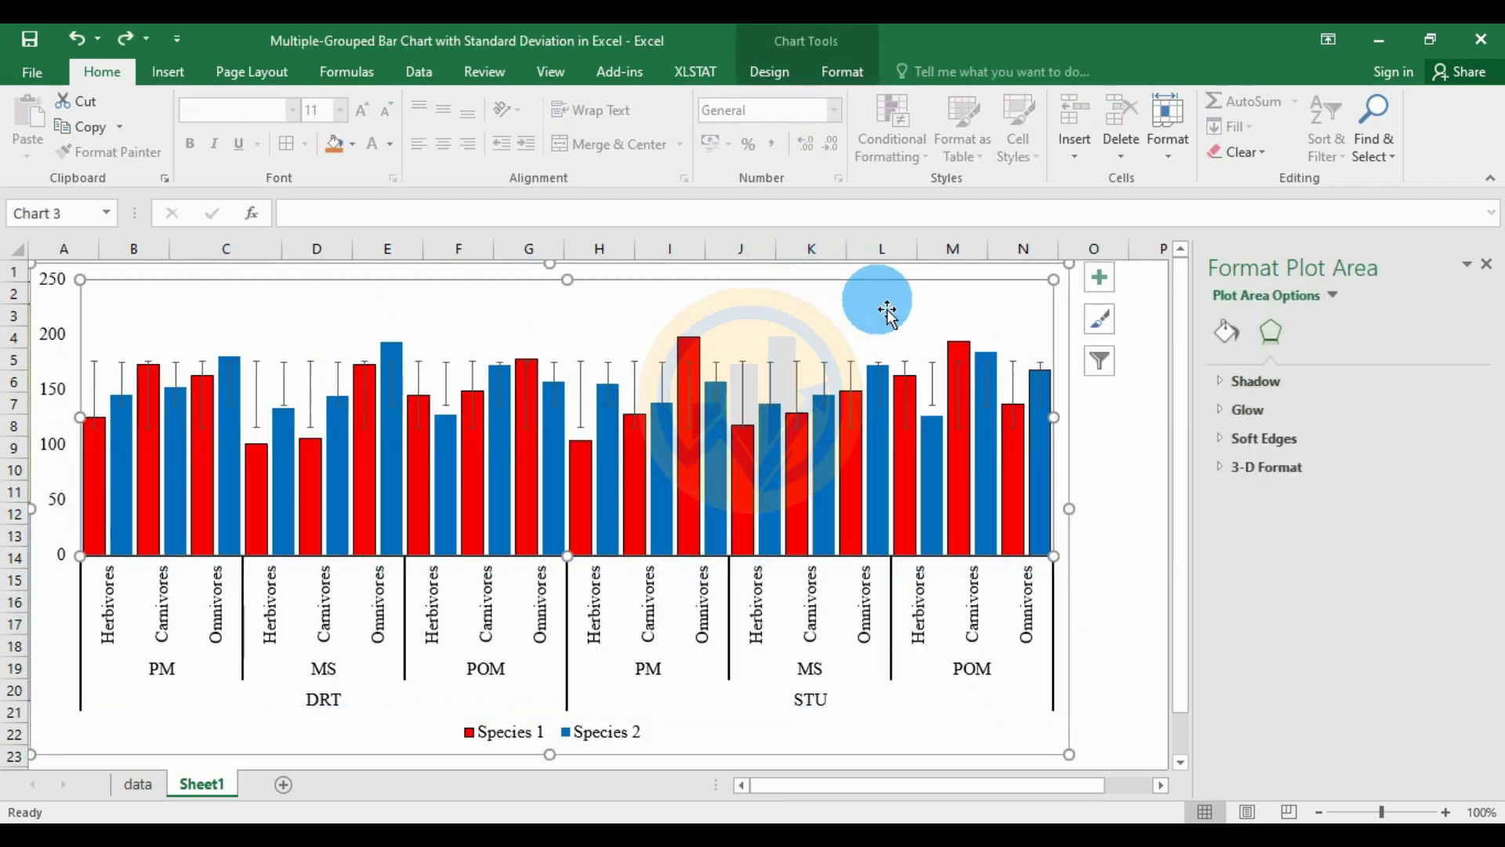
pyautogui.hscroll(1, 1162, 336)
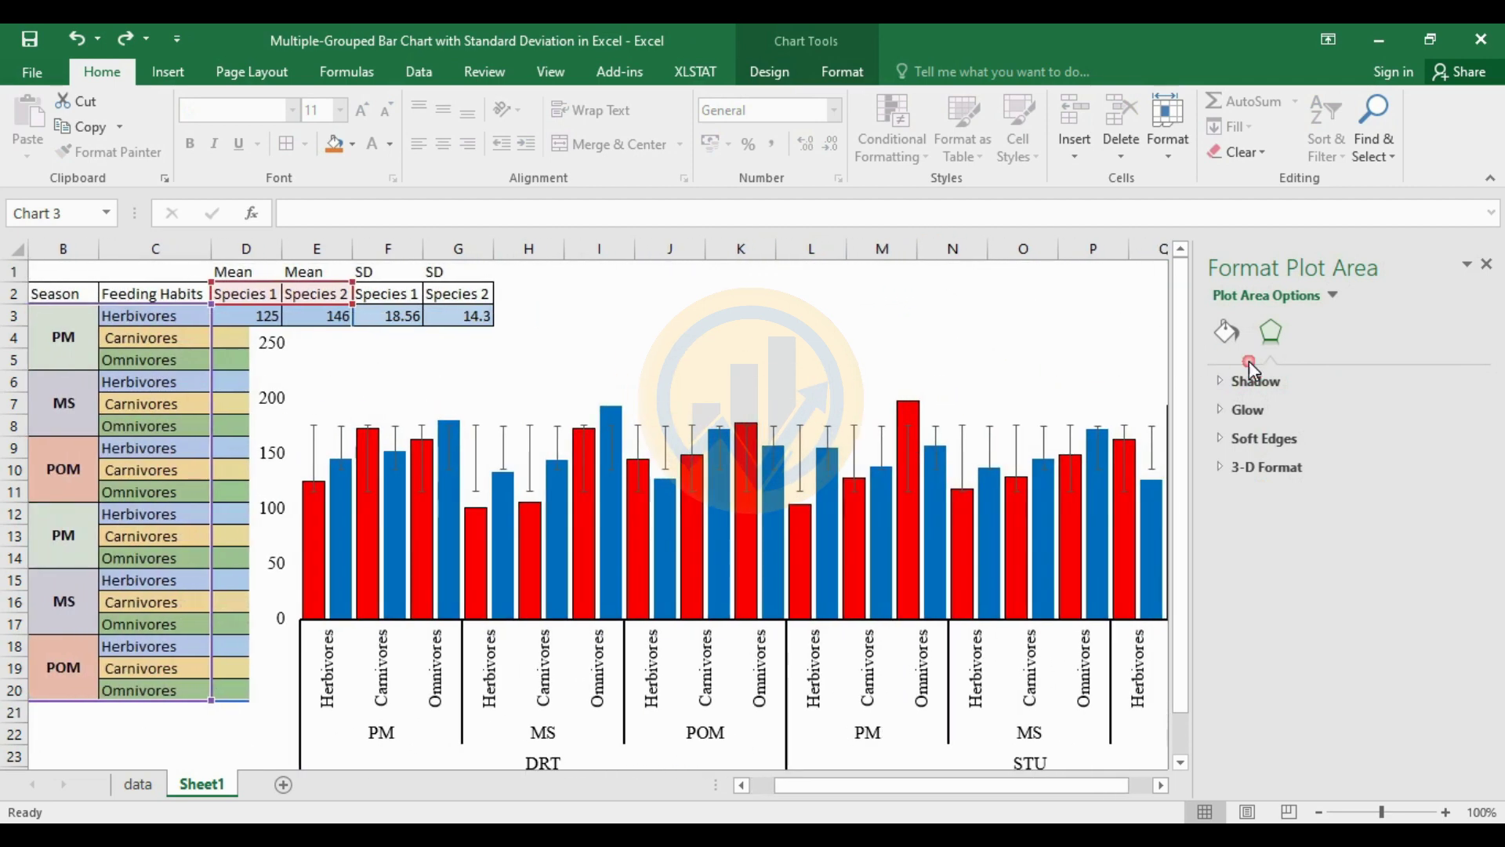
pyautogui.click(530, 345)
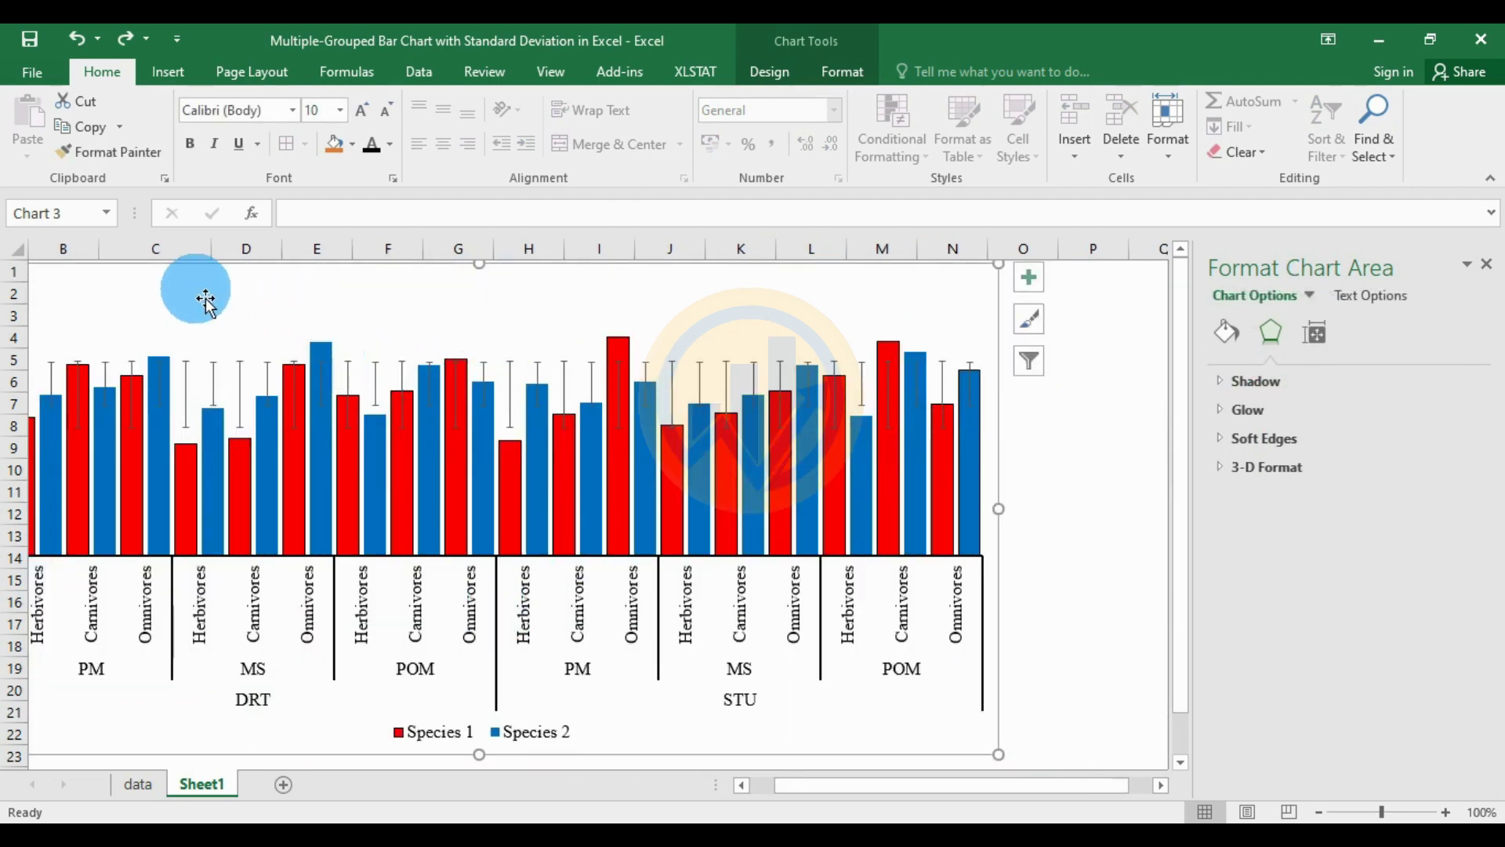
pyautogui.click(330, 307)
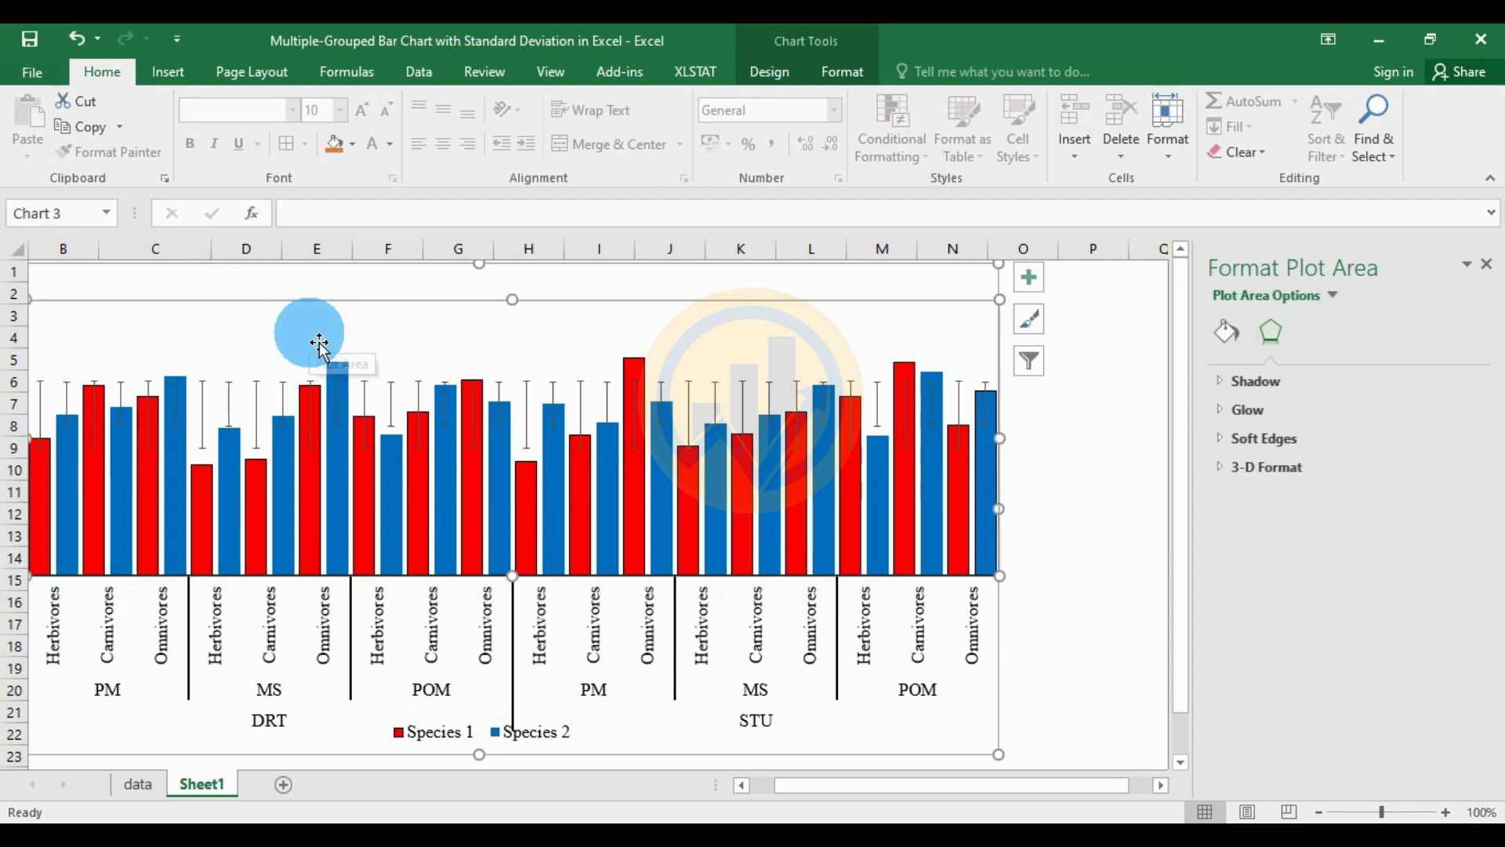
pyautogui.moveTo(695, 285); pyautogui.dragTo(944, 313)
pyautogui.click(421, 313)
# Move the chart right beside the table and switch Species 1 error bars to Custom values
pyautogui.moveTo(420, 312); pyautogui.dragTo(682, 335)
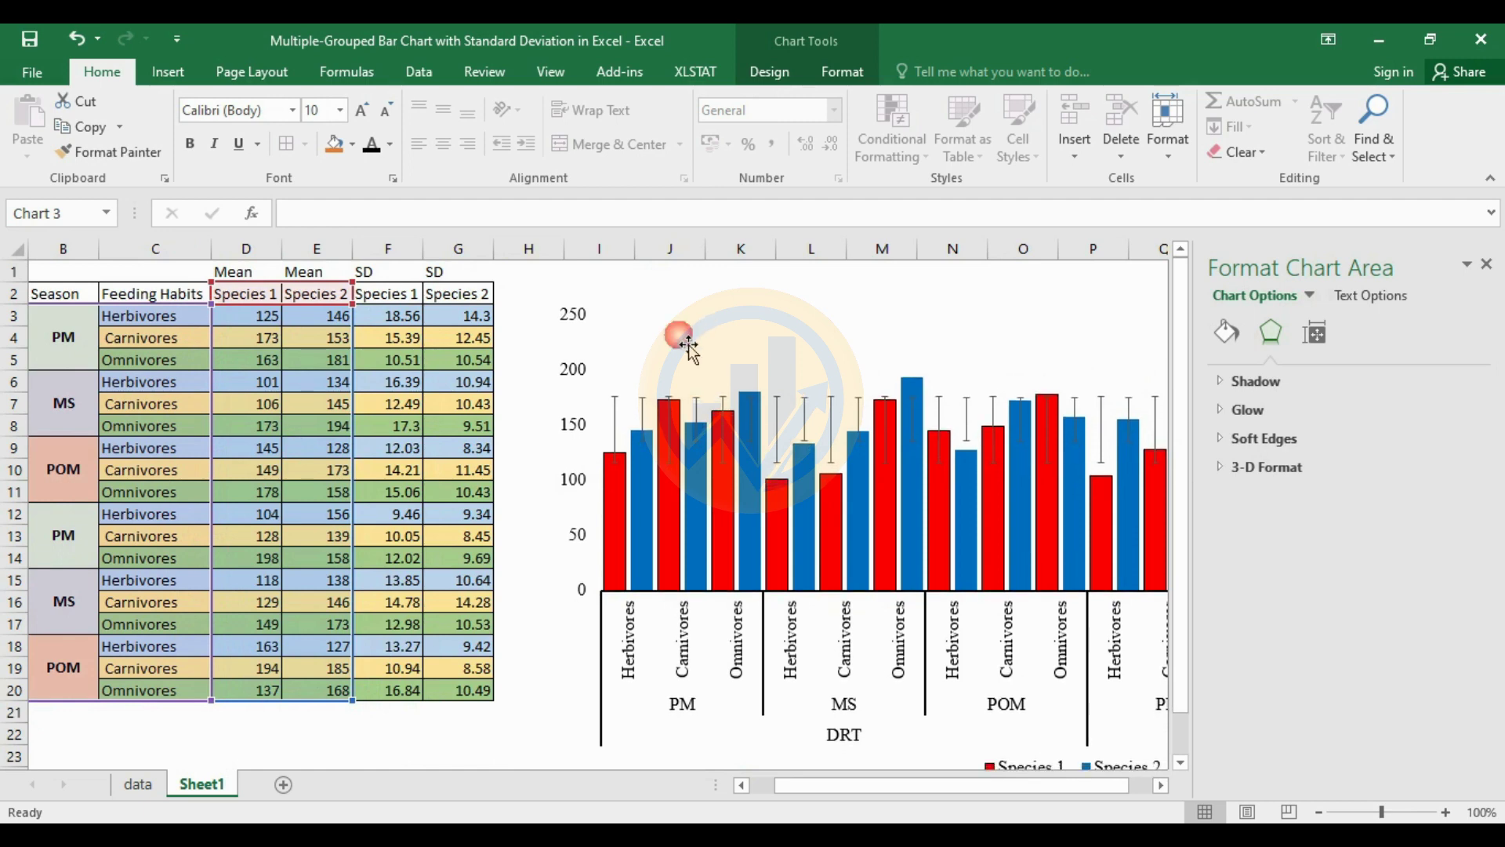
pyautogui.click(613, 425)
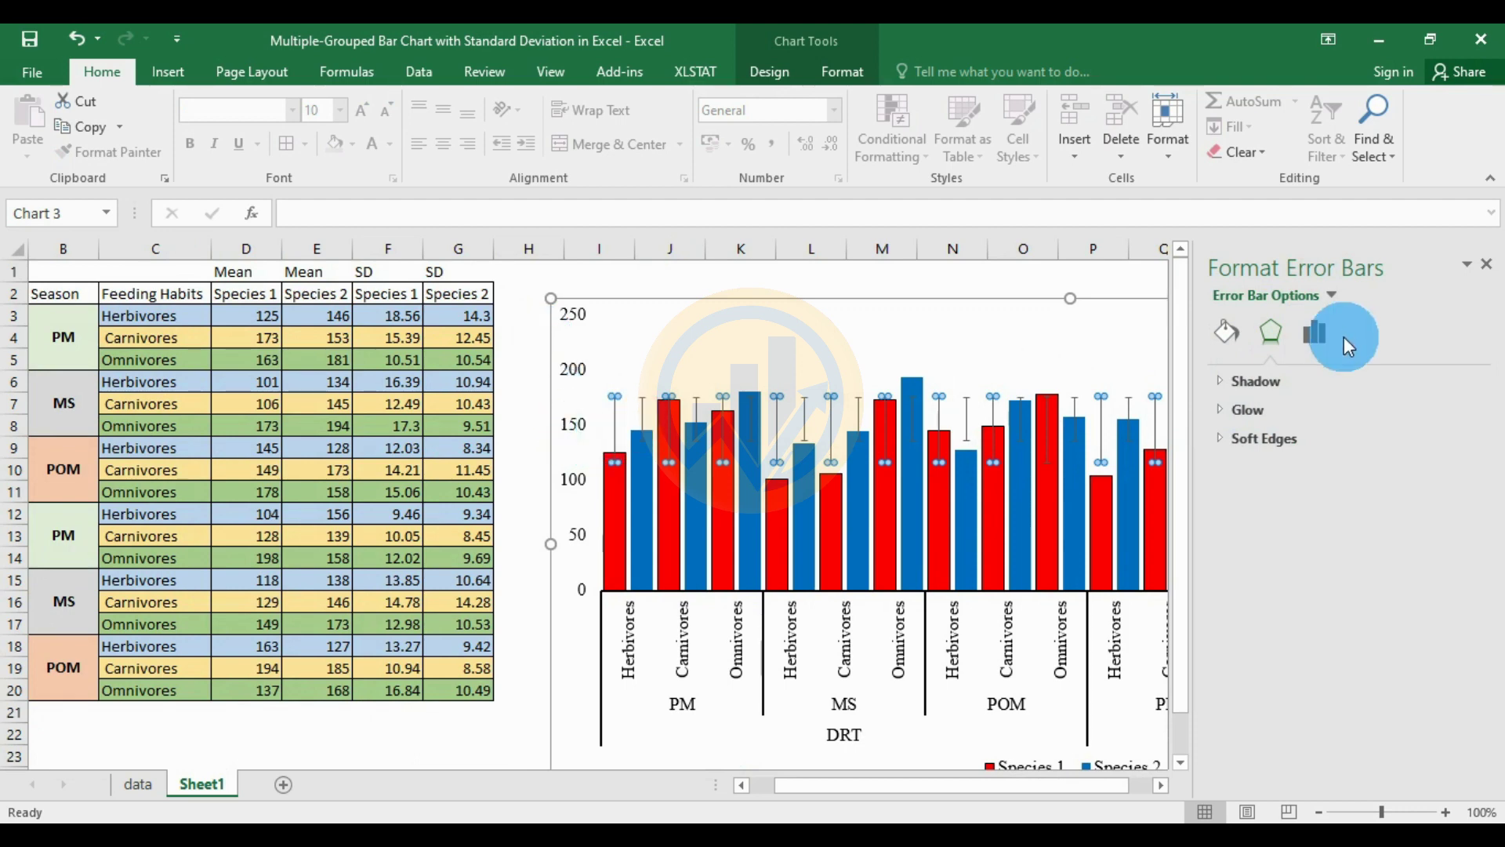
pyautogui.click(1314, 341)
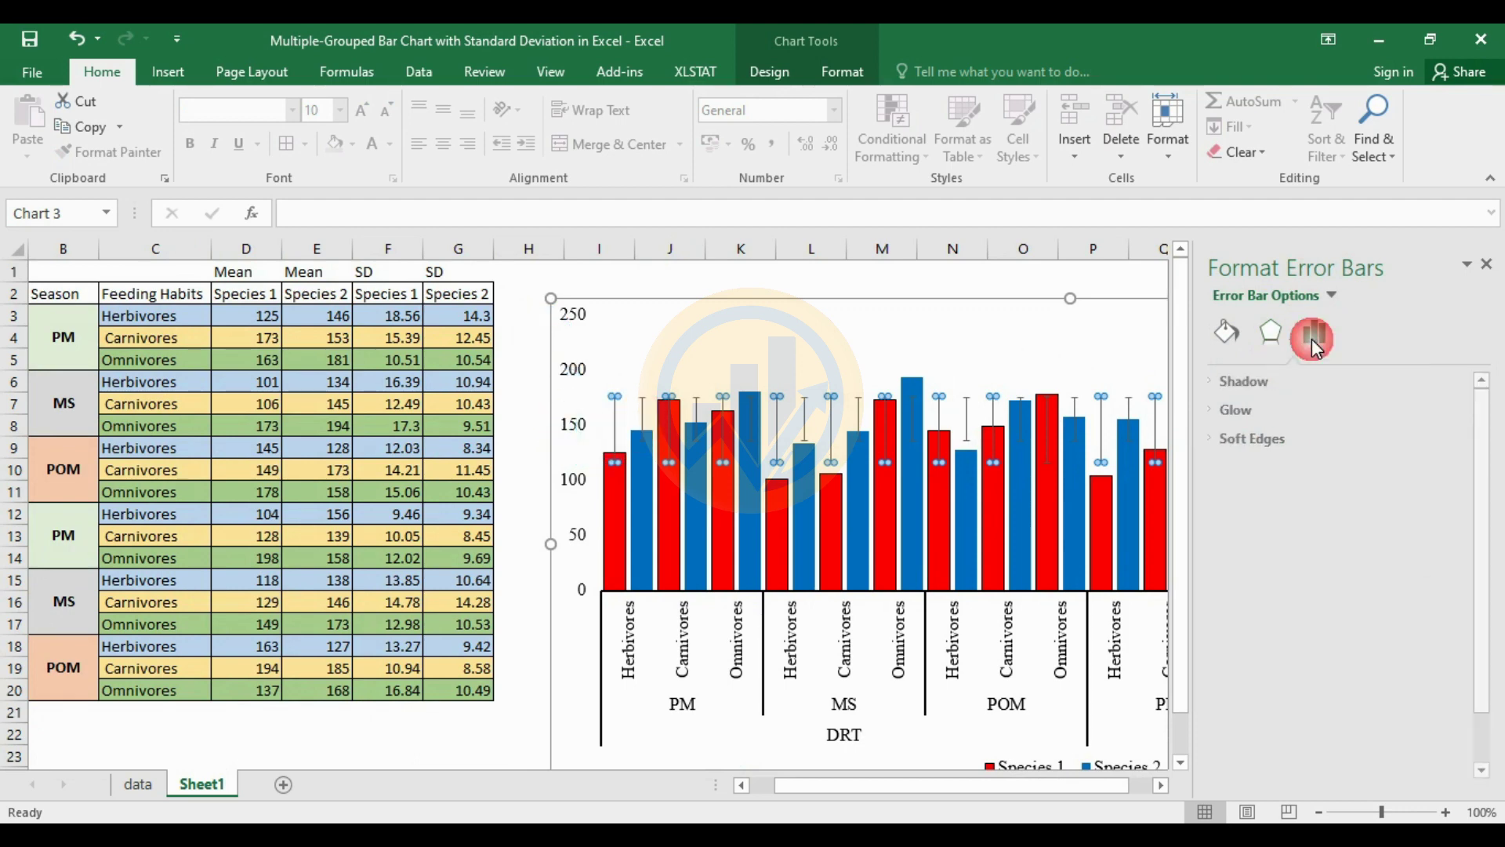
pyautogui.scroll(-2, 1349, 549)
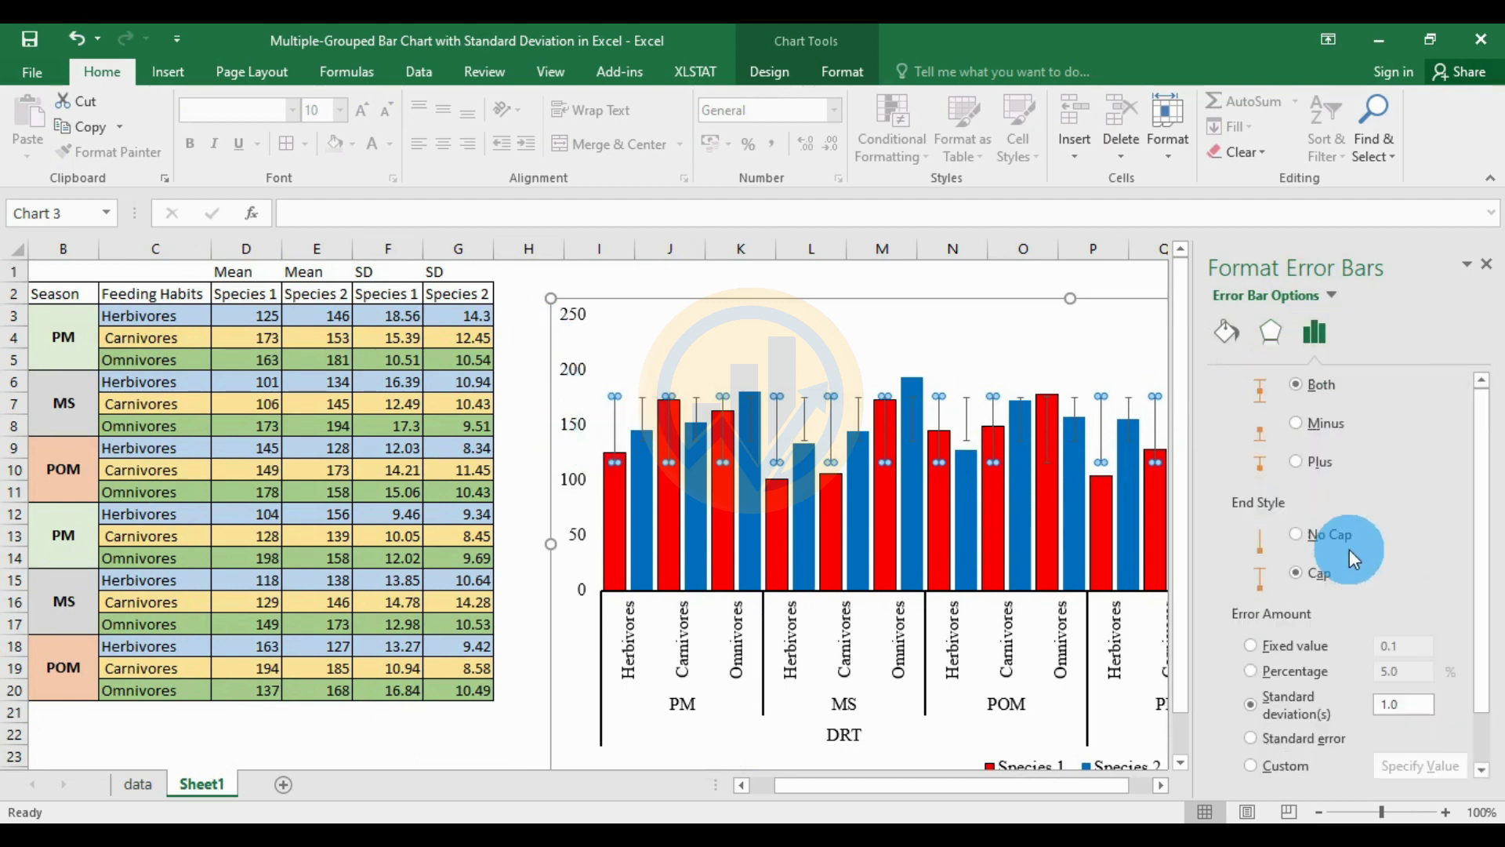
pyautogui.click(1252, 759)
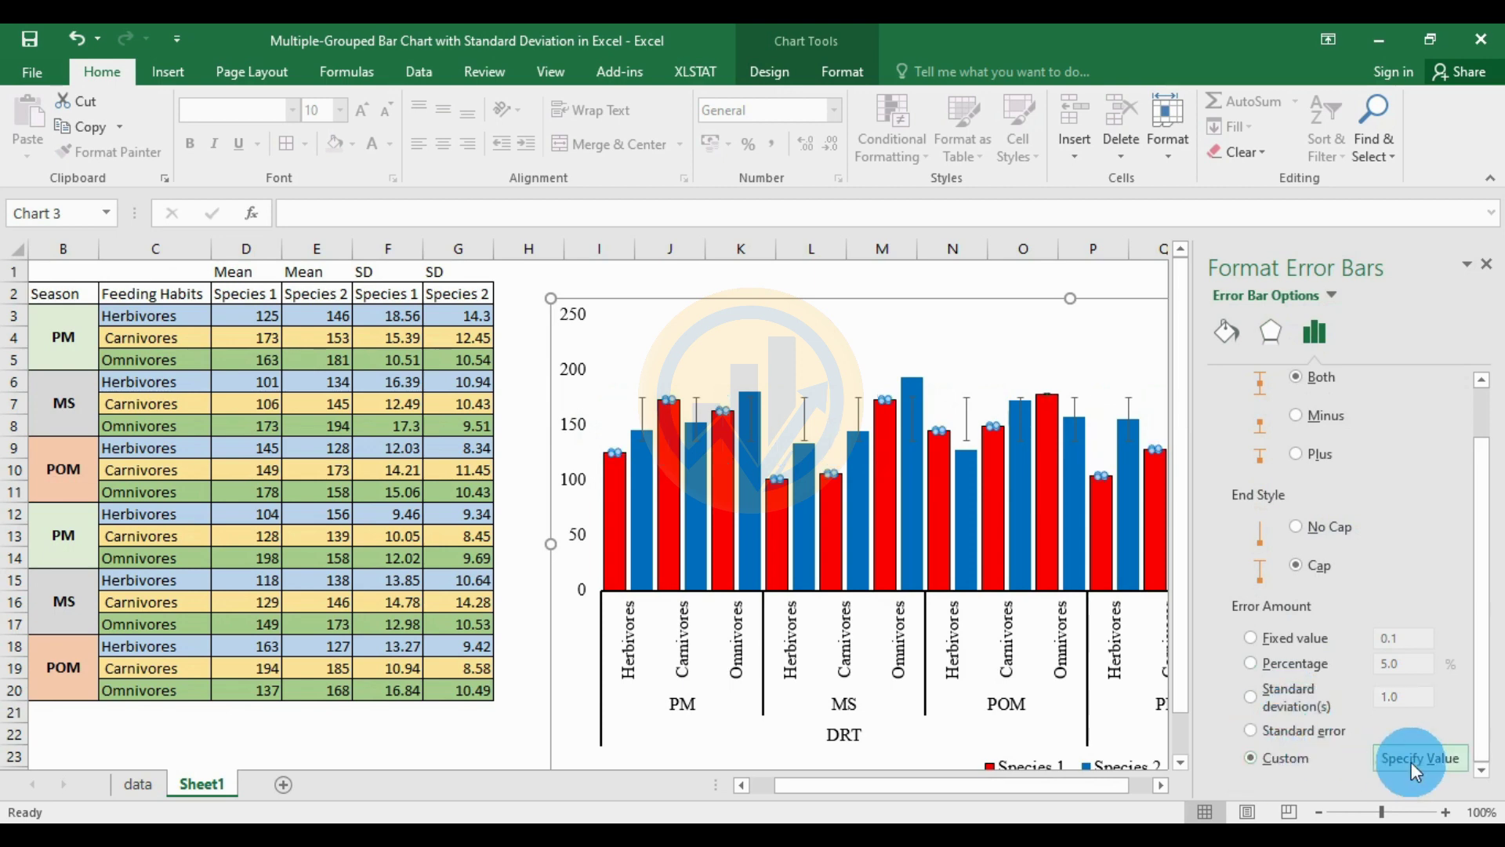
pyautogui.click(1411, 759)
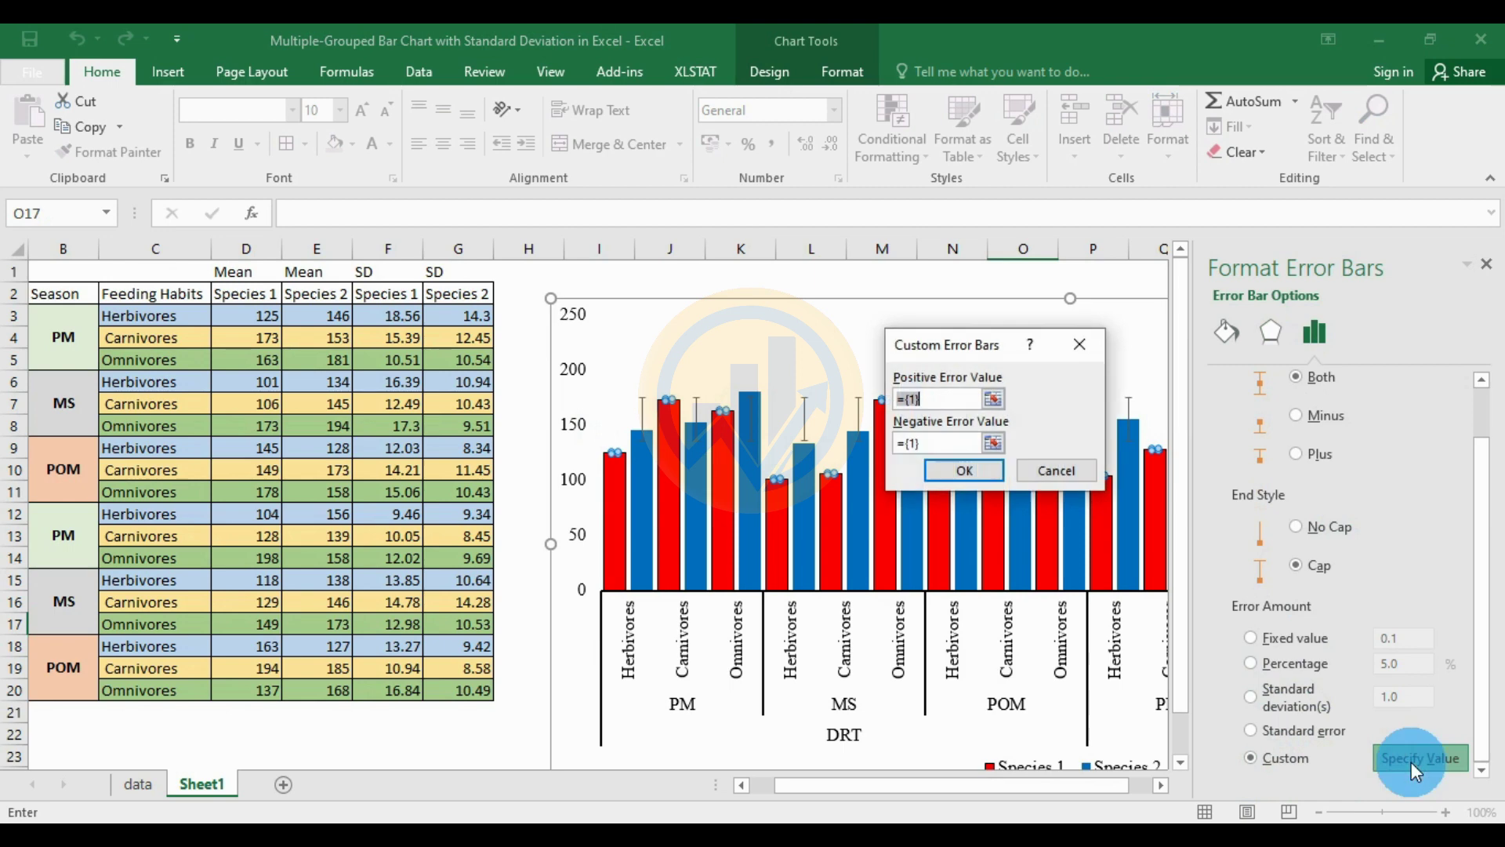
# Set Species 1 positive and negative error values both to Sheet1!$F$3:$F$20
pyautogui.click(993, 400)
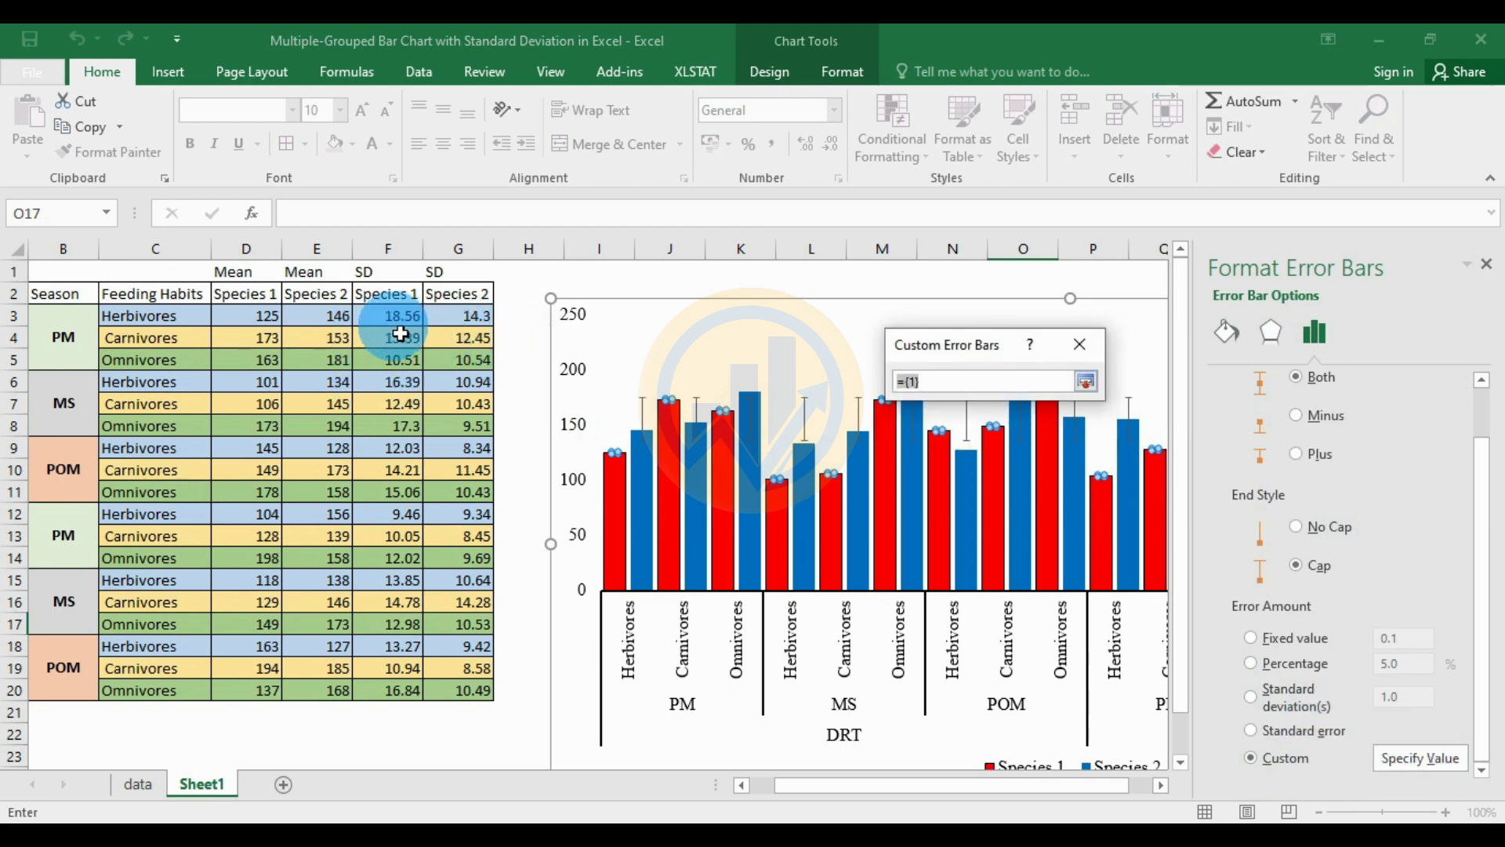
pyautogui.moveTo(404, 314); pyautogui.dragTo(392, 690)
pyautogui.click(1087, 384)
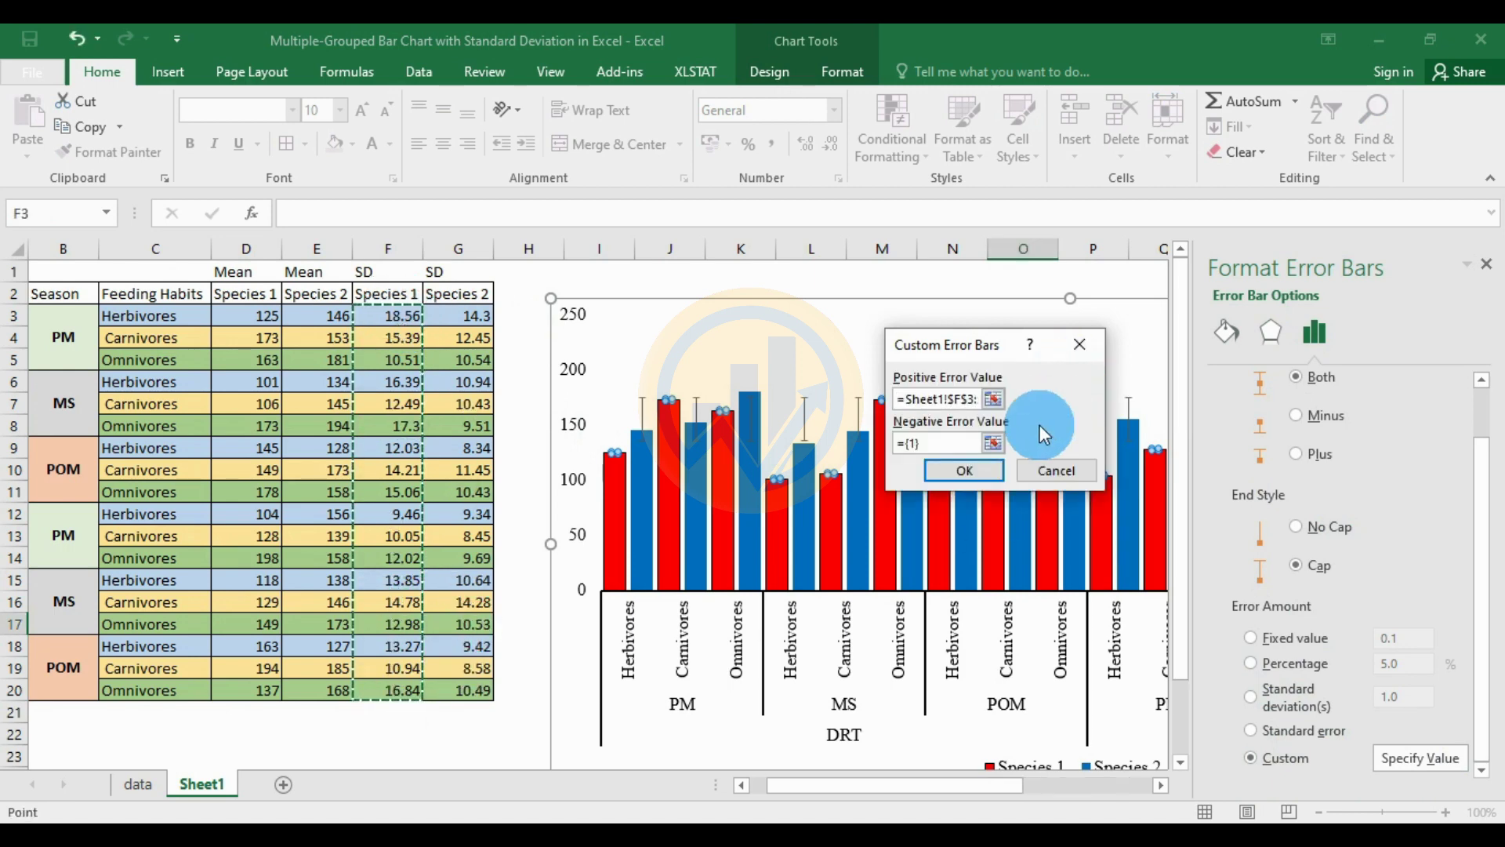
pyautogui.click(993, 443)
pyautogui.moveTo(405, 325); pyautogui.dragTo(401, 694)
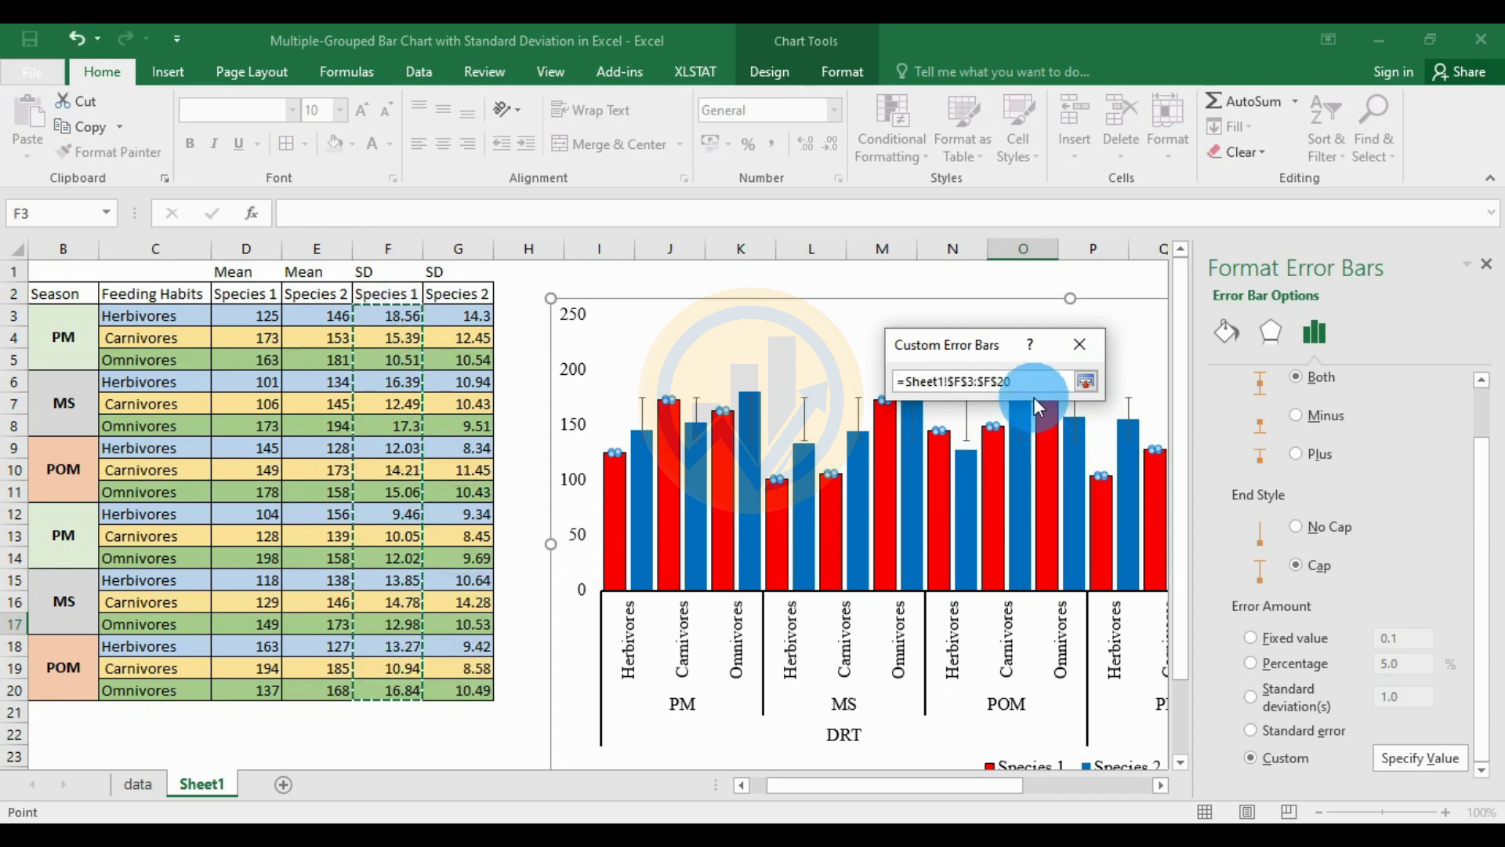
pyautogui.click(1086, 382)
pyautogui.click(970, 476)
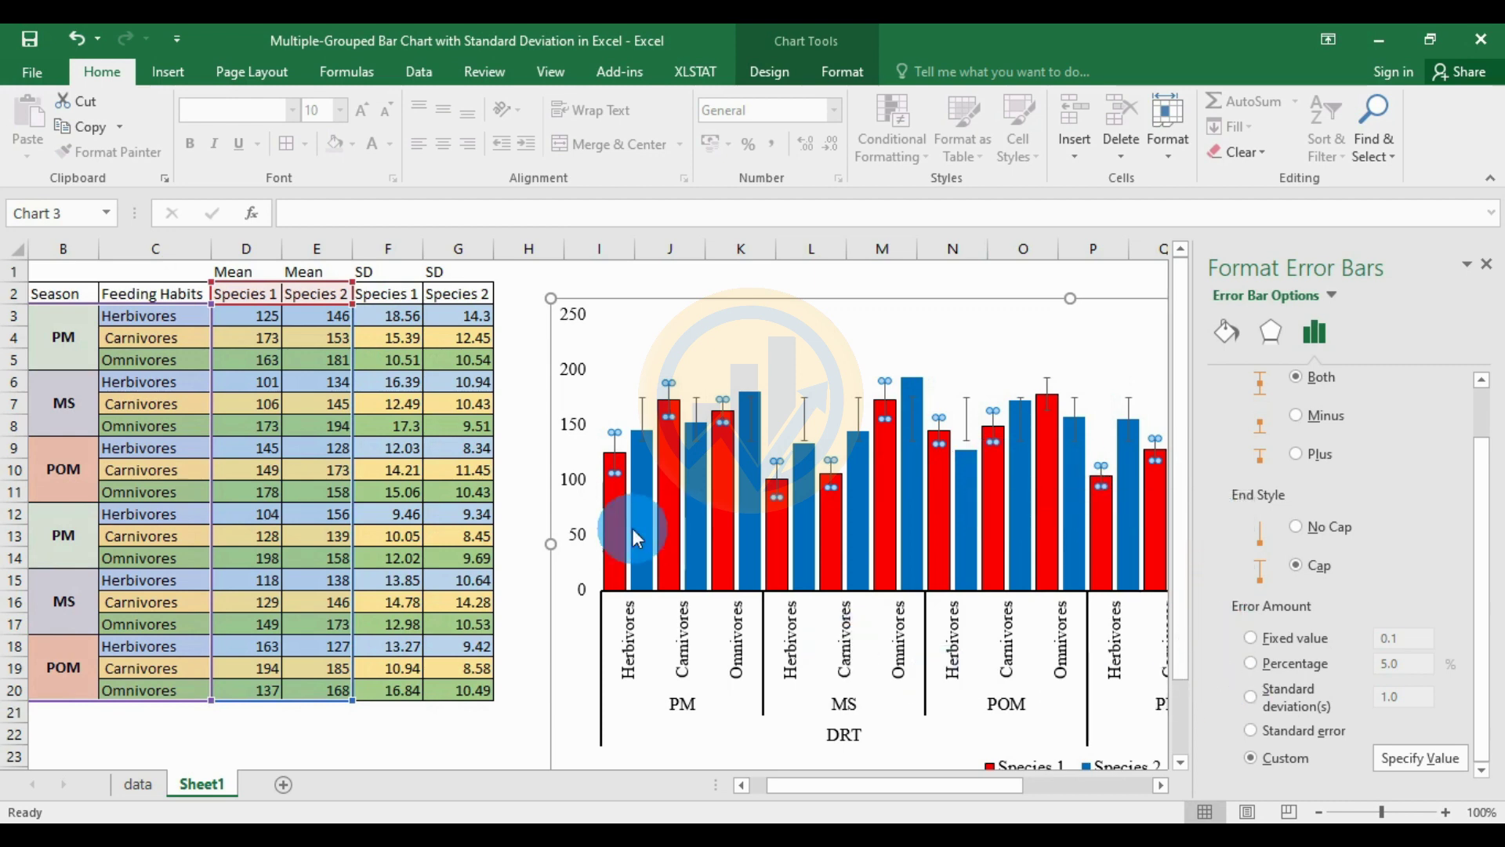
# Switch Species 2 error bars to Custom values with positive error G3:G20
pyautogui.click(644, 430)
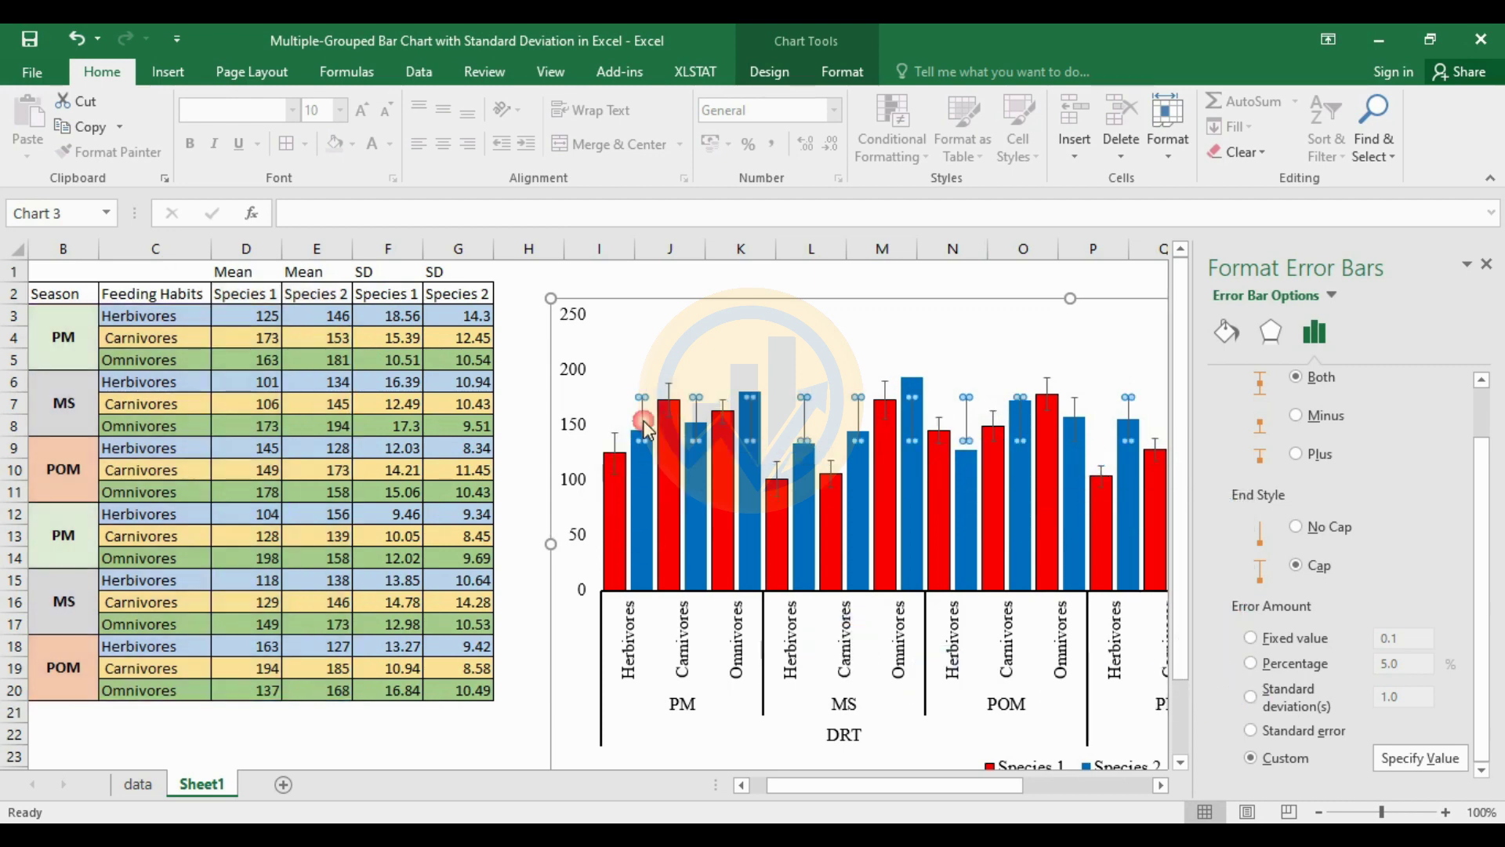
pyautogui.scroll(-1, 1276, 727)
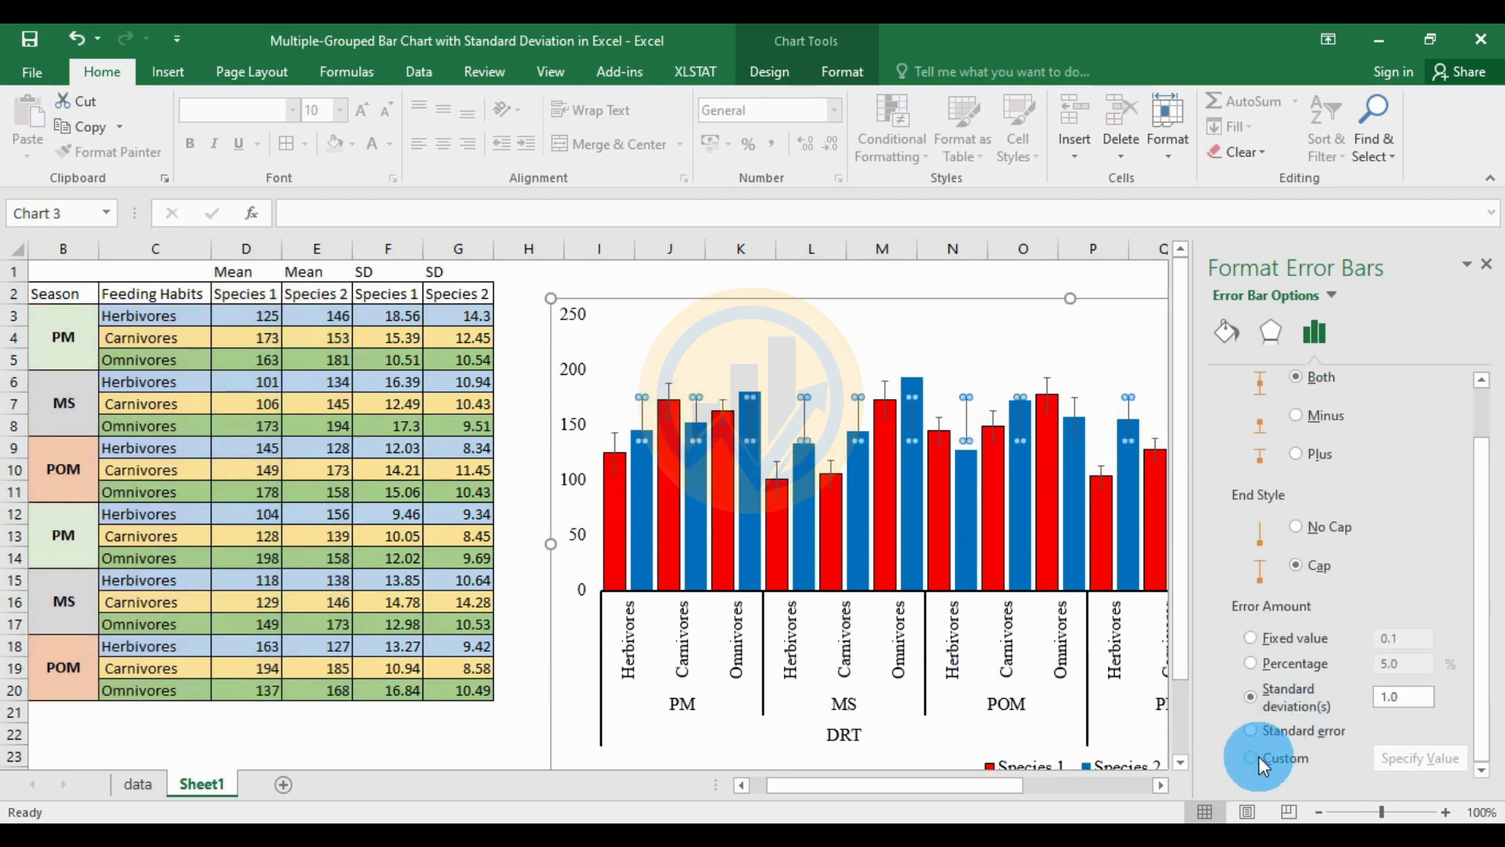
pyautogui.click(1249, 757)
pyautogui.click(1425, 767)
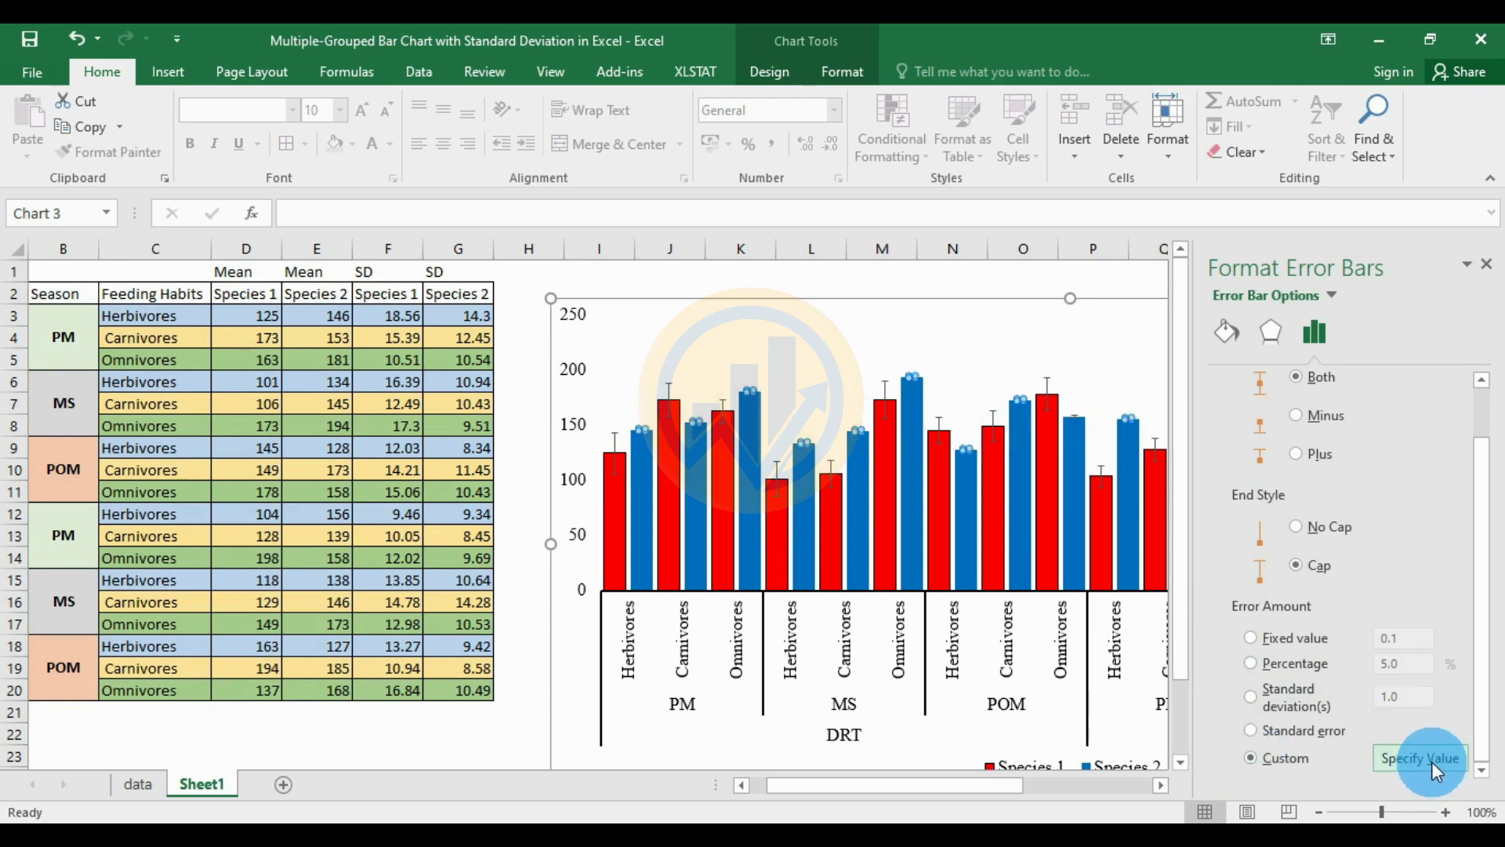
pyautogui.click(990, 399)
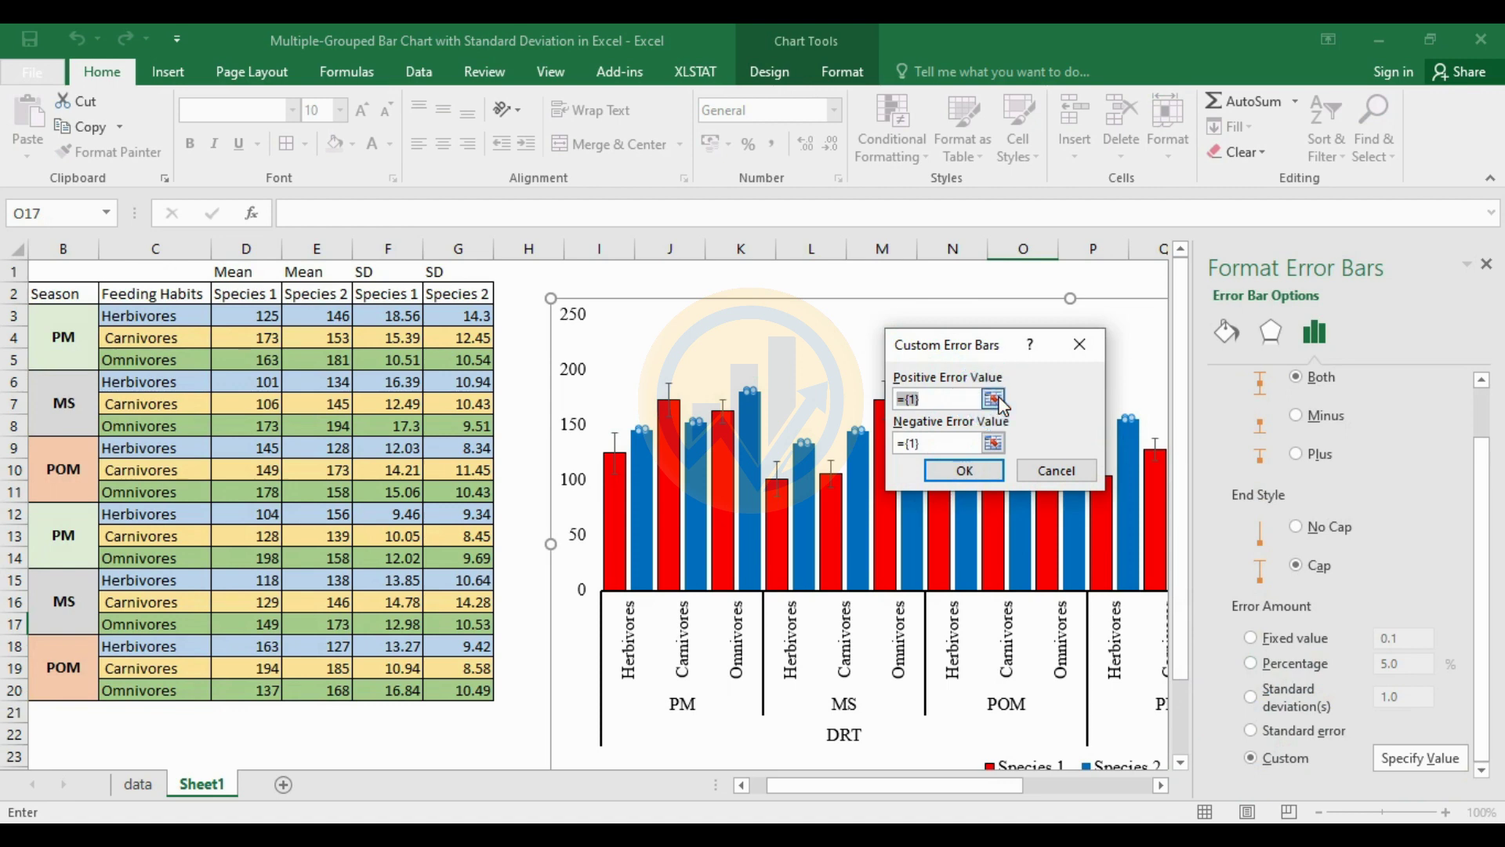
pyautogui.click(471, 323)
pyautogui.moveTo(471, 323); pyautogui.dragTo(468, 689)
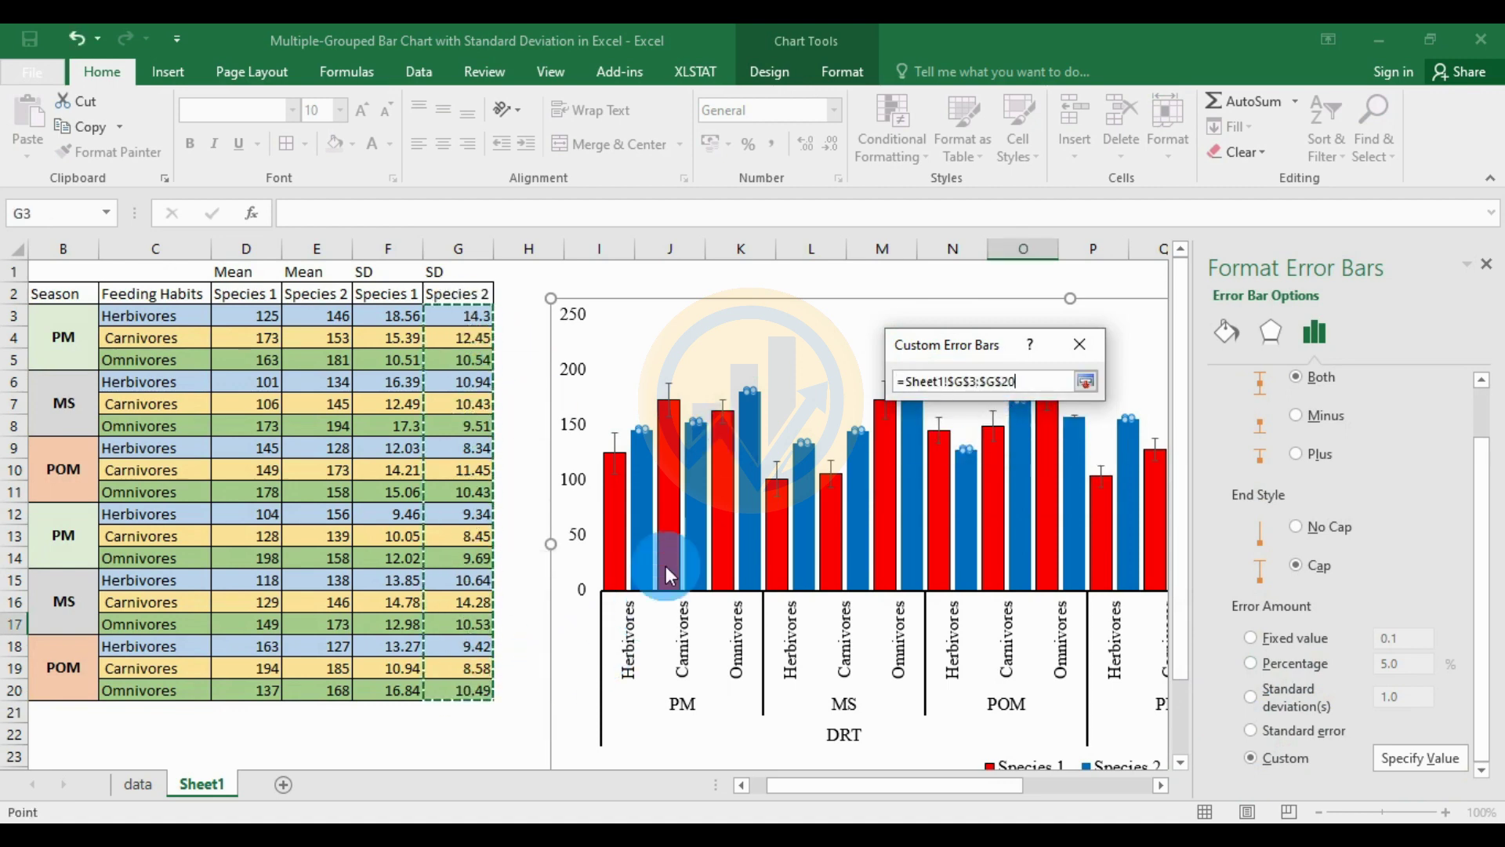
pyautogui.click(1087, 381)
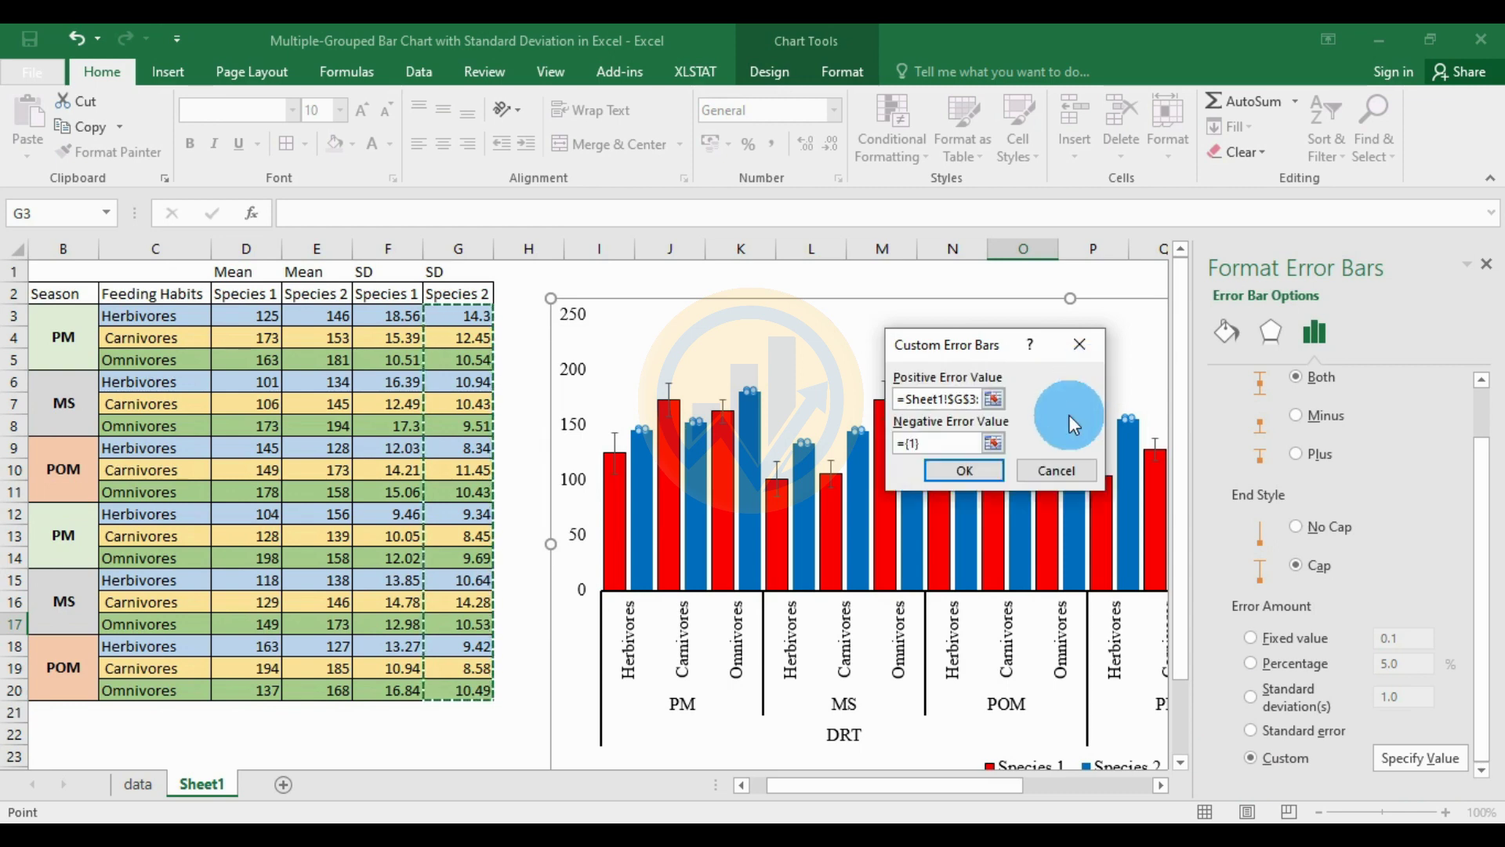
# Set the Species 2 negative error value to G3:G20 and apply the custom values
pyautogui.click(993, 444)
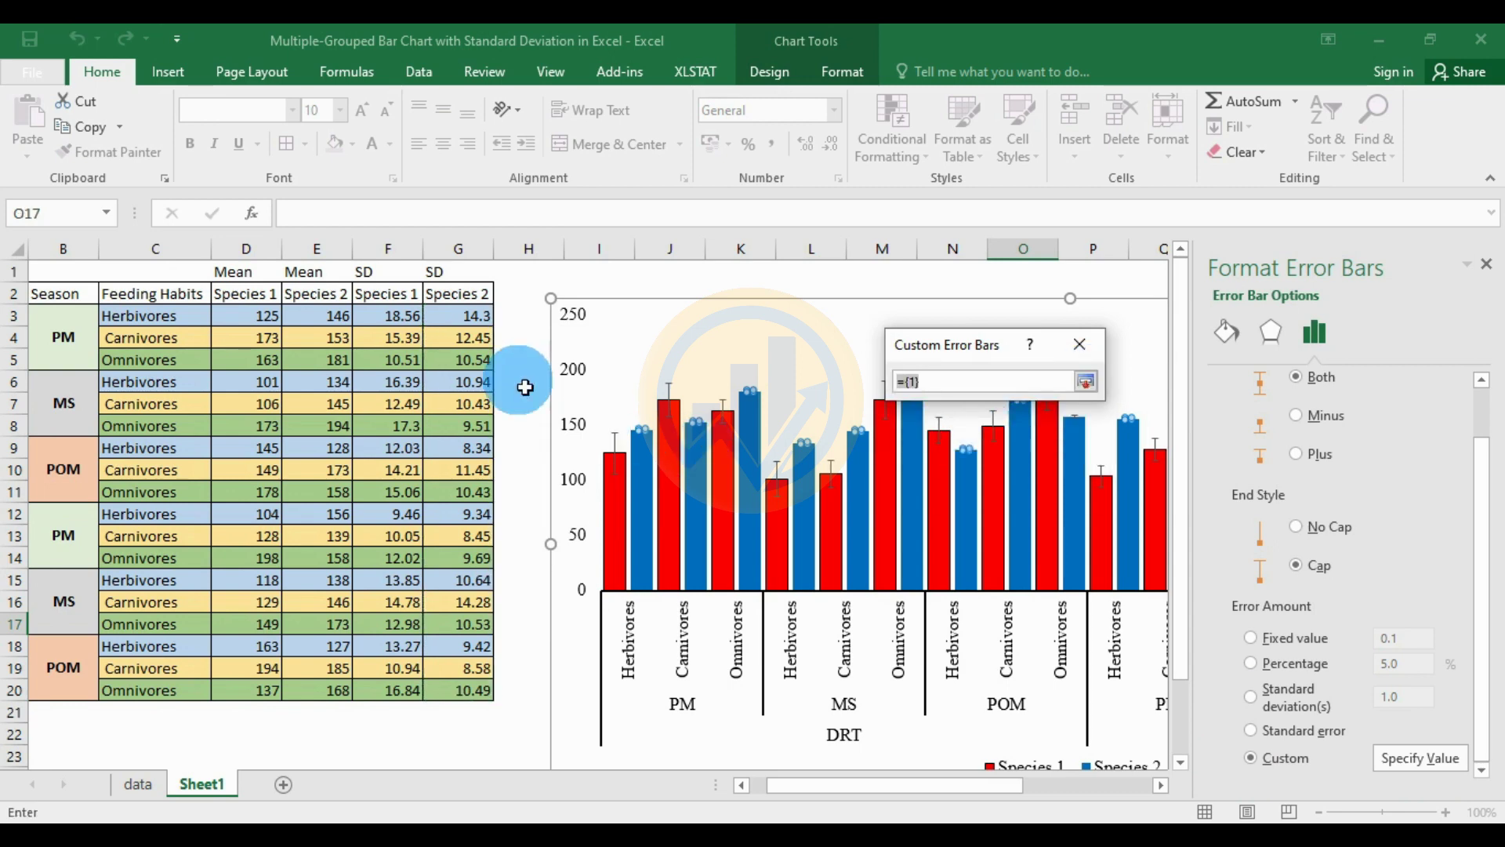
pyautogui.moveTo(469, 315); pyautogui.dragTo(478, 690)
pyautogui.click(1087, 383)
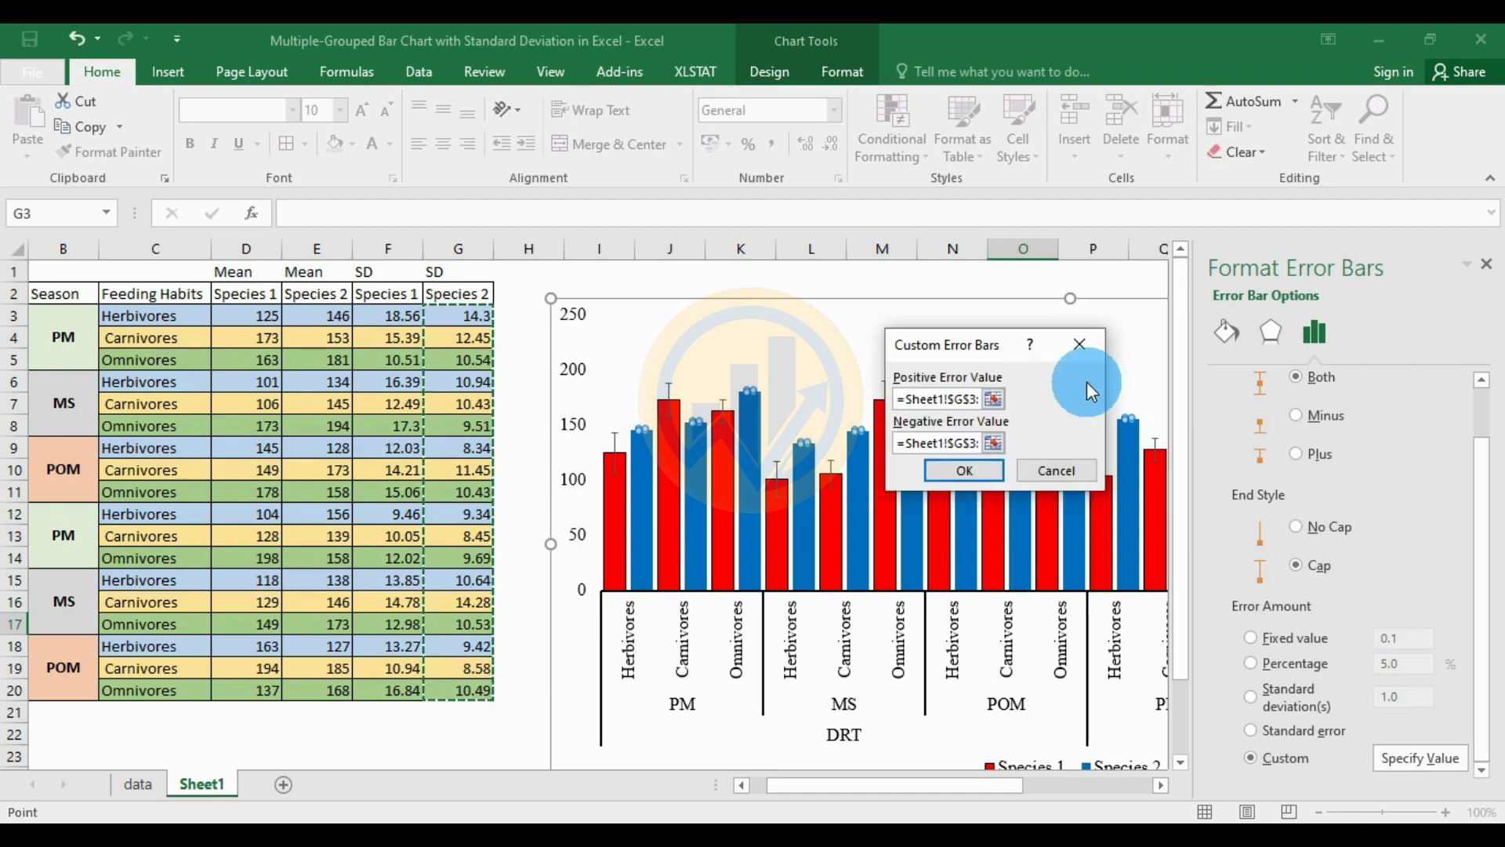
pyautogui.click(978, 469)
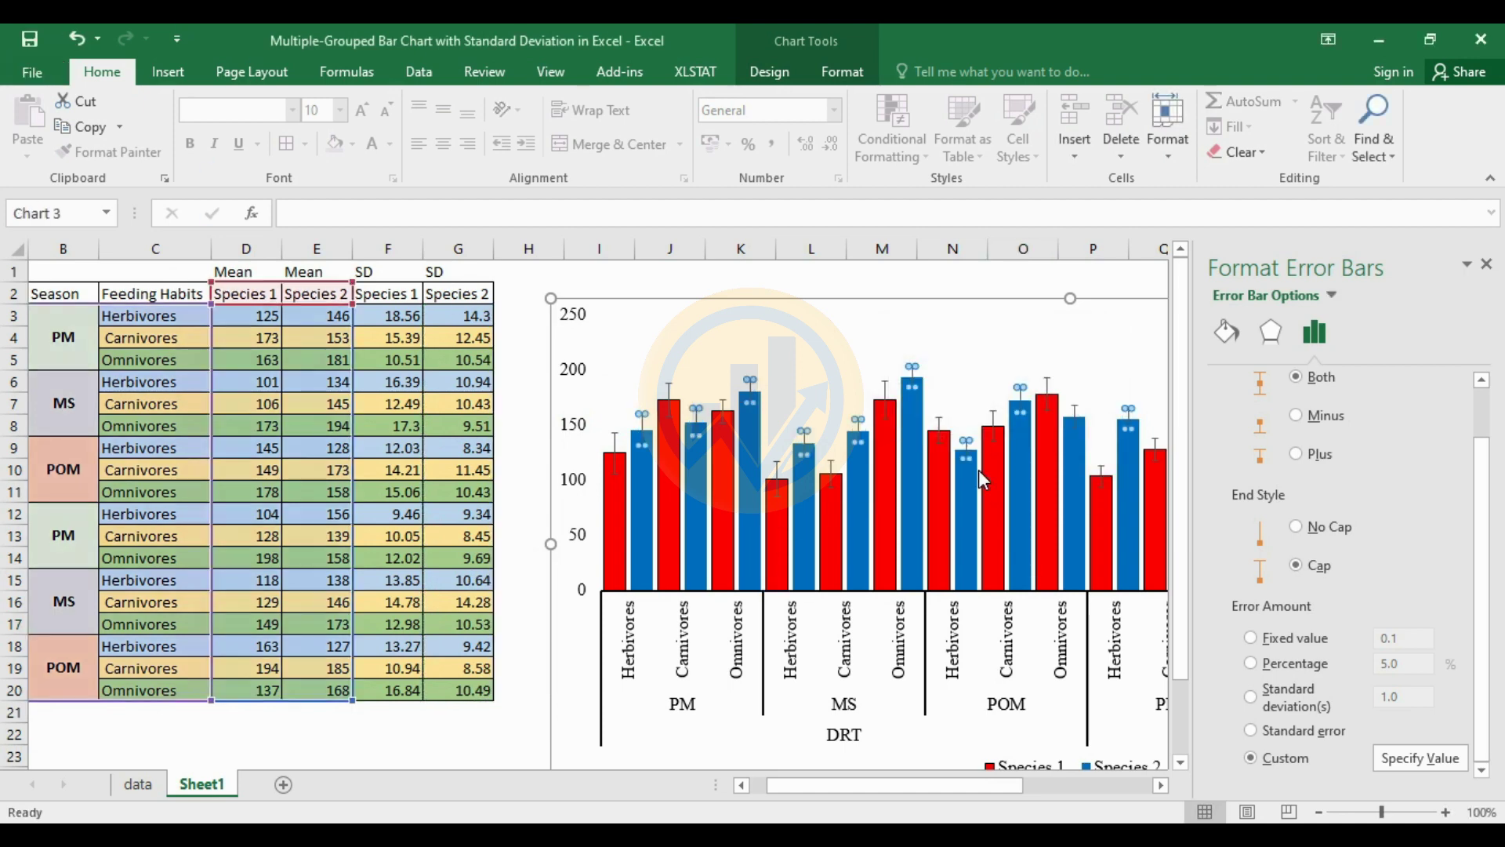
pyautogui.click(1342, 764)
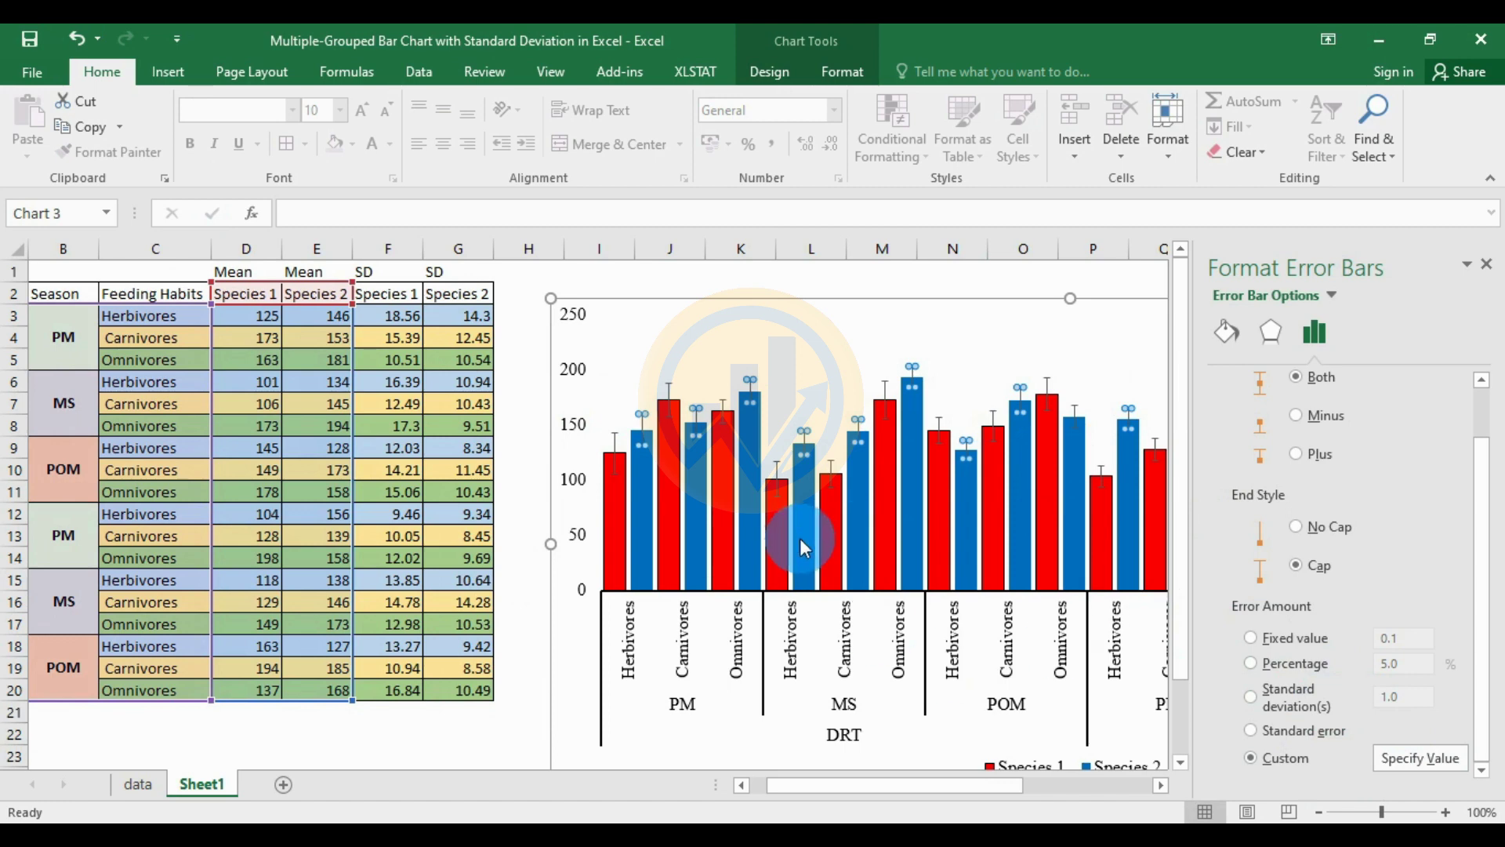
# Draw the Species 2 error bars as solid black lines 1.25 pt wide
pyautogui.moveTo(800, 543)
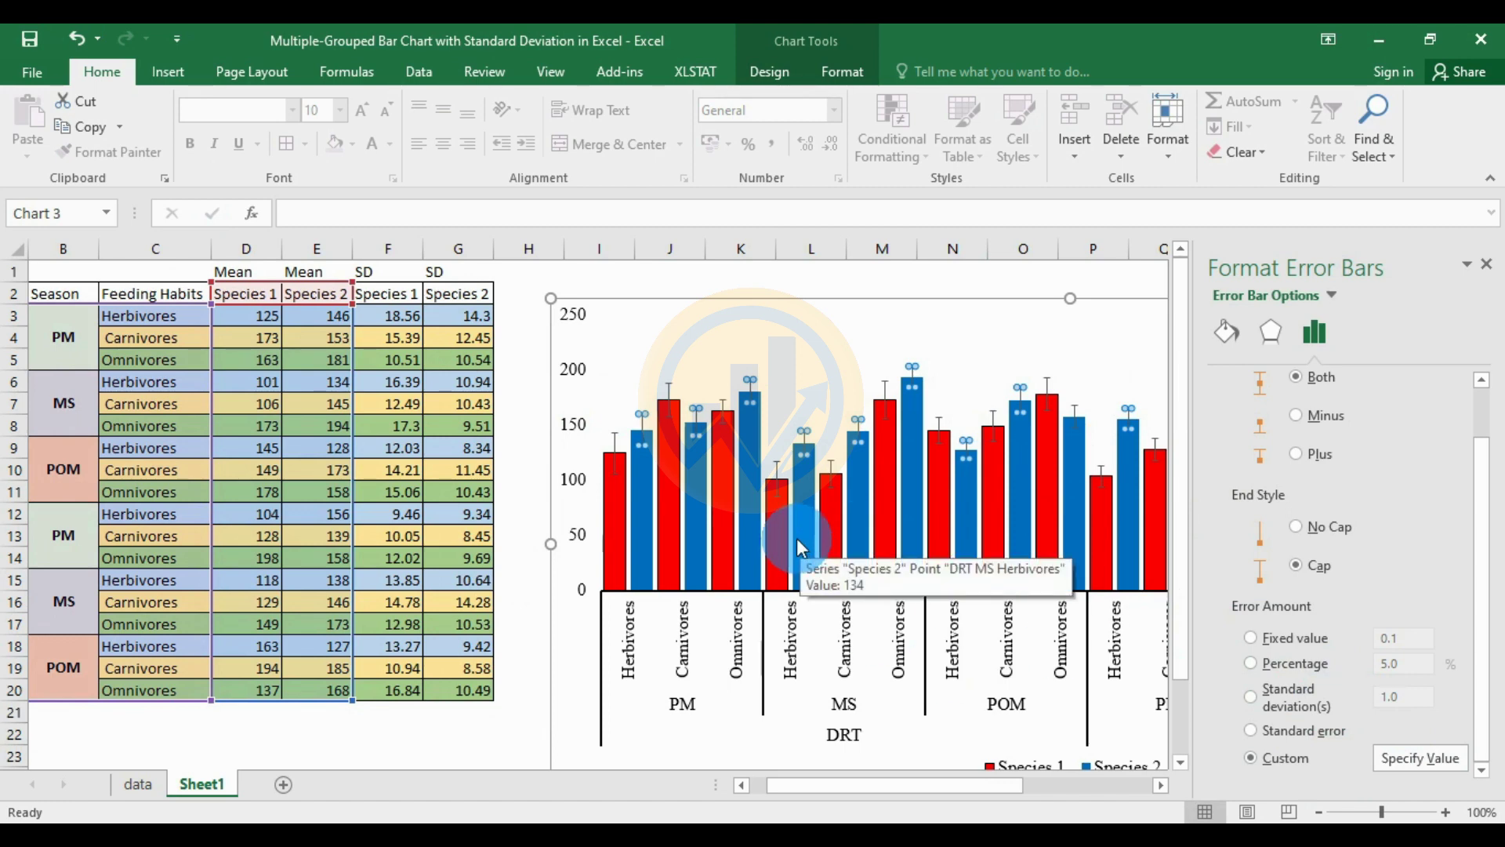
pyautogui.moveTo(678, 459)
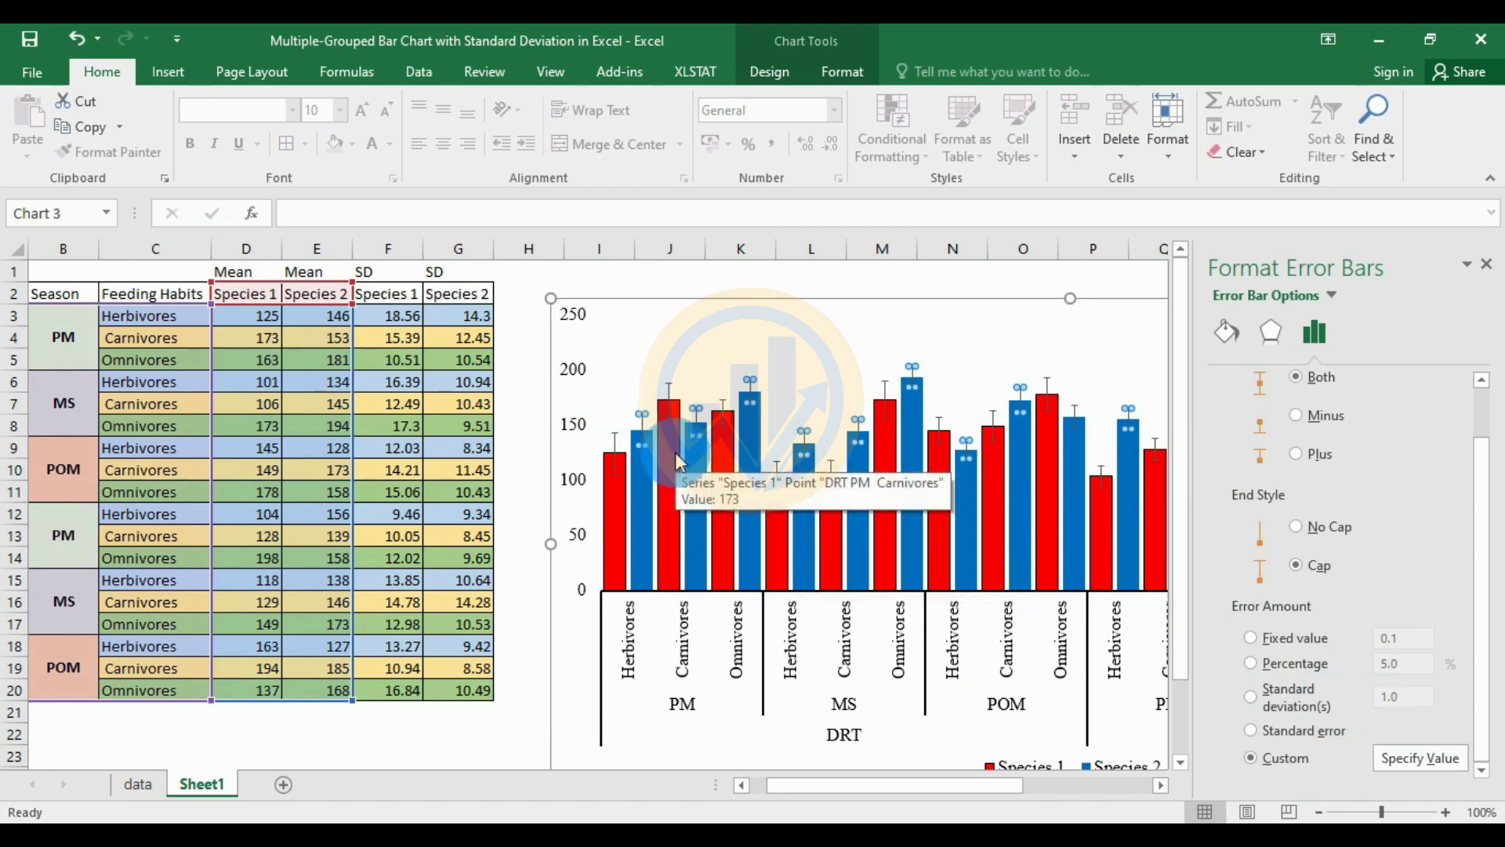
pyautogui.click(1228, 333)
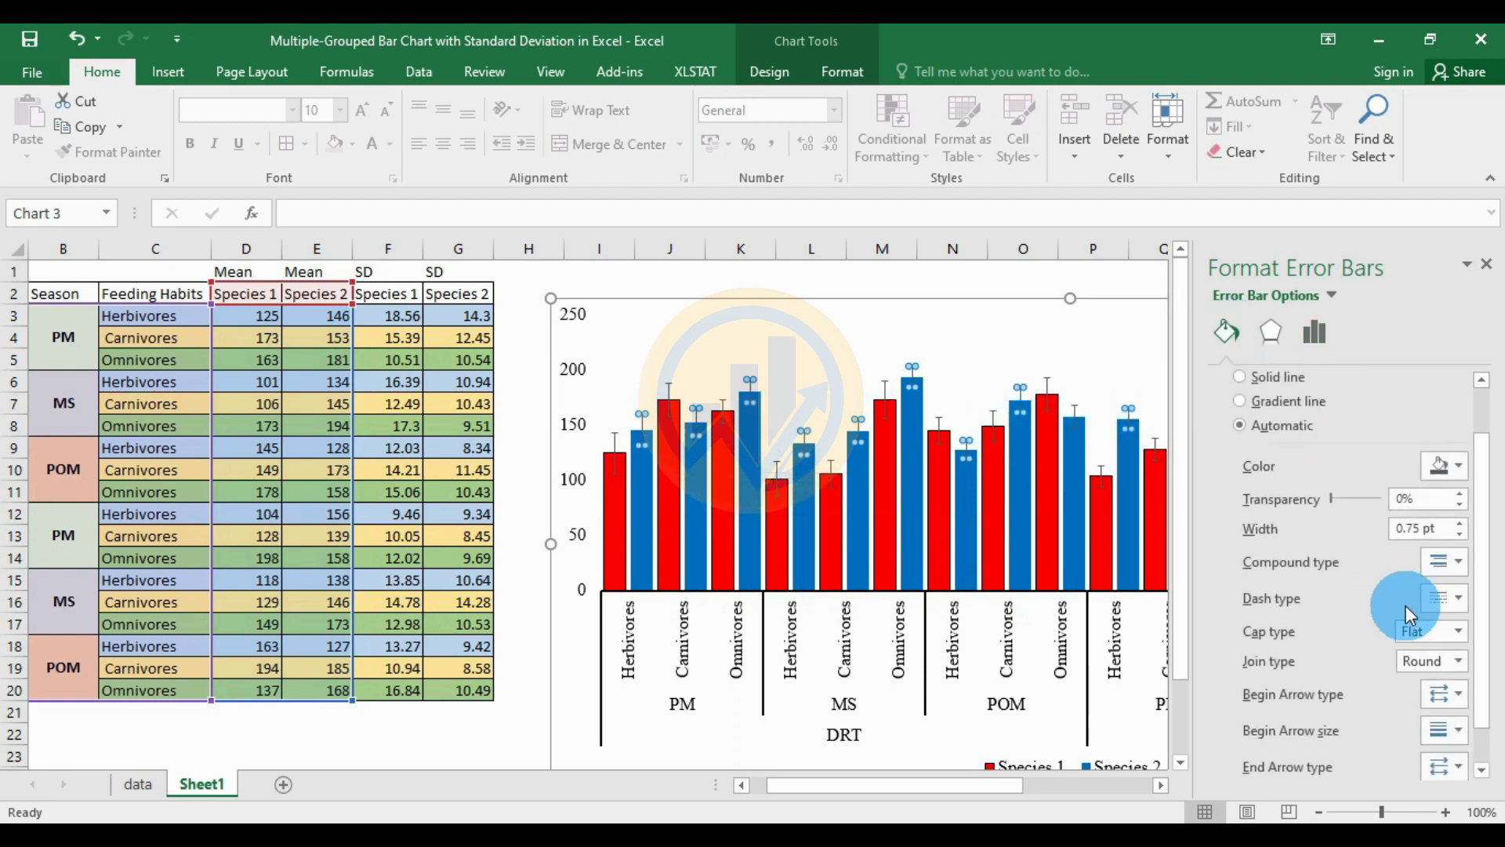
pyautogui.click(1455, 469)
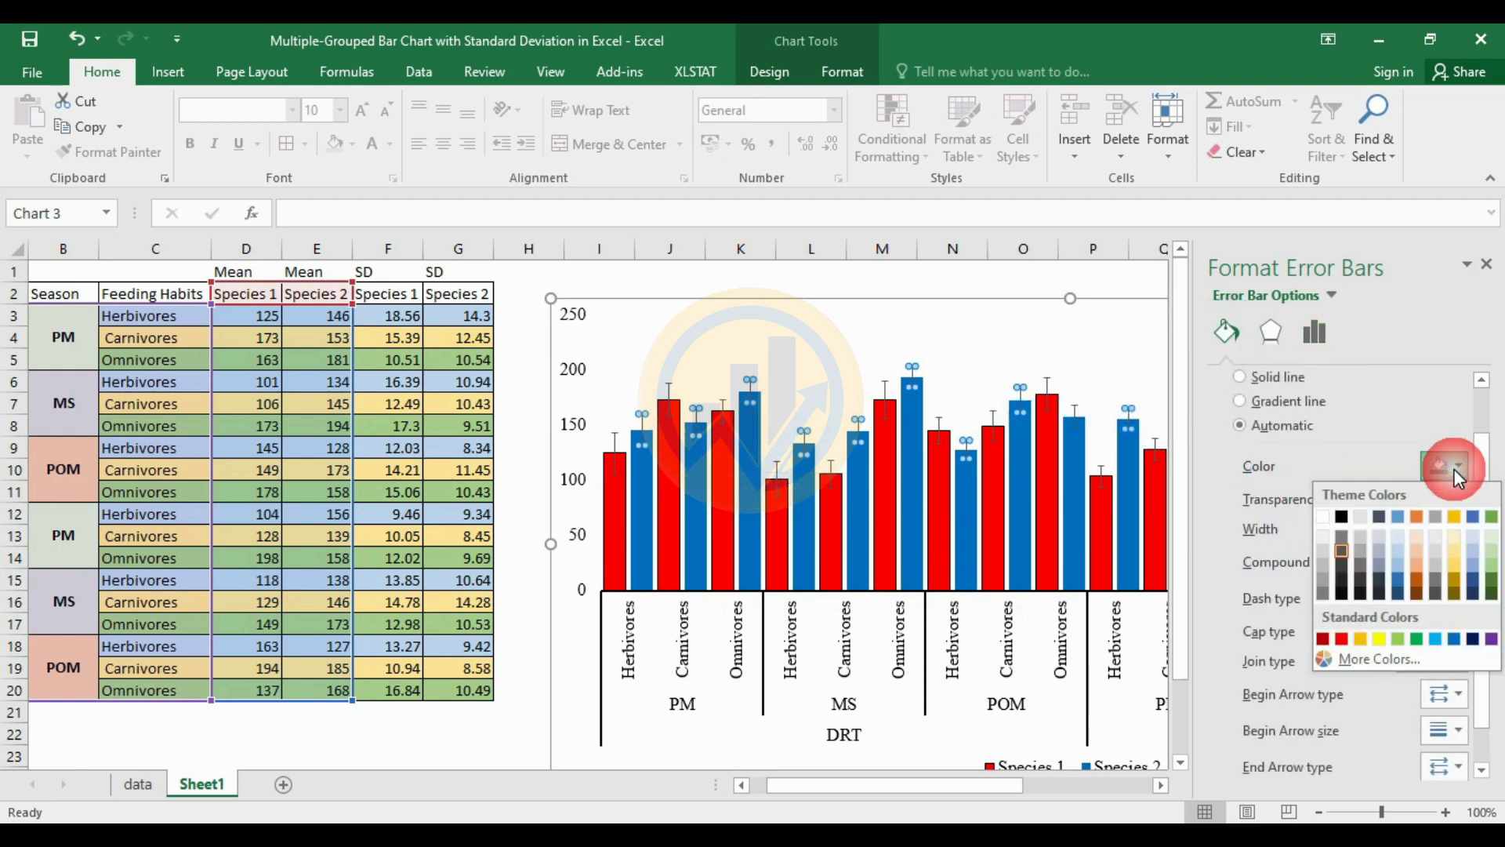
pyautogui.click(1455, 468)
pyautogui.scroll(2, 1324, 467)
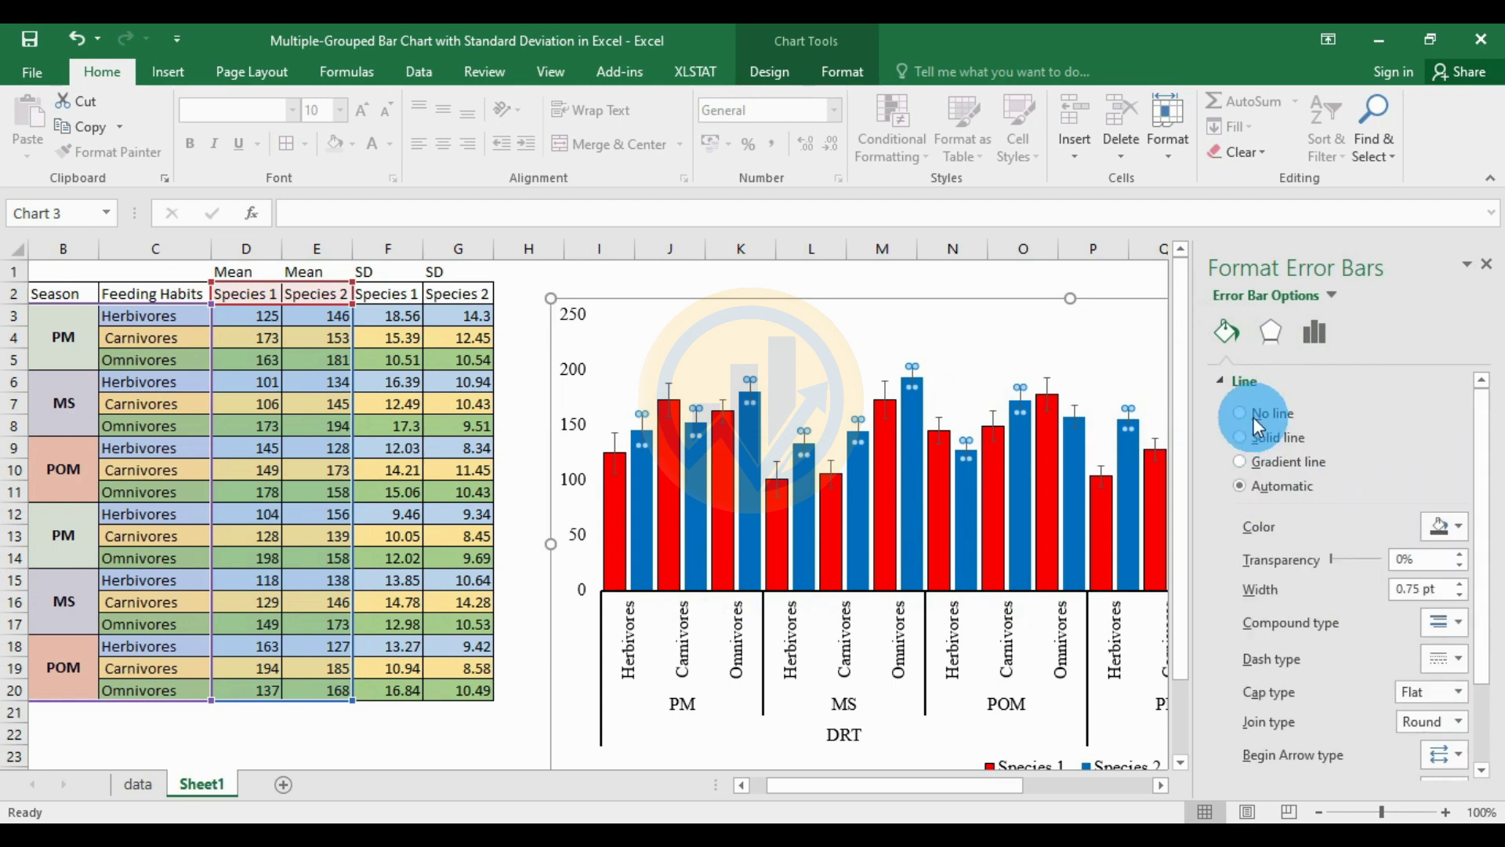
pyautogui.scroll(-2, 1279, 574)
pyautogui.scroll(2, 1280, 574)
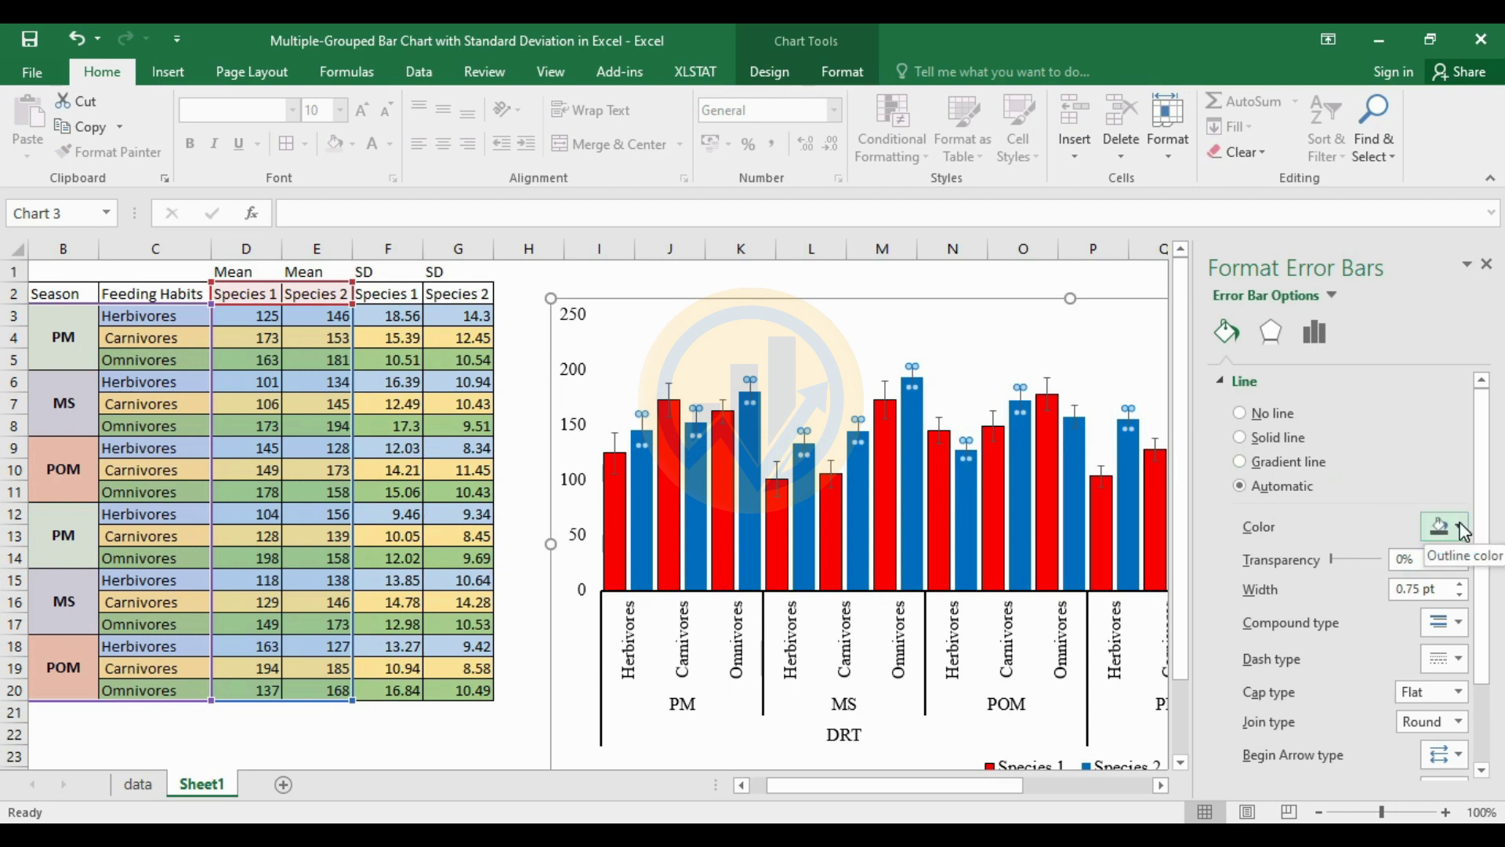
pyautogui.click(1452, 528)
pyautogui.click(1341, 578)
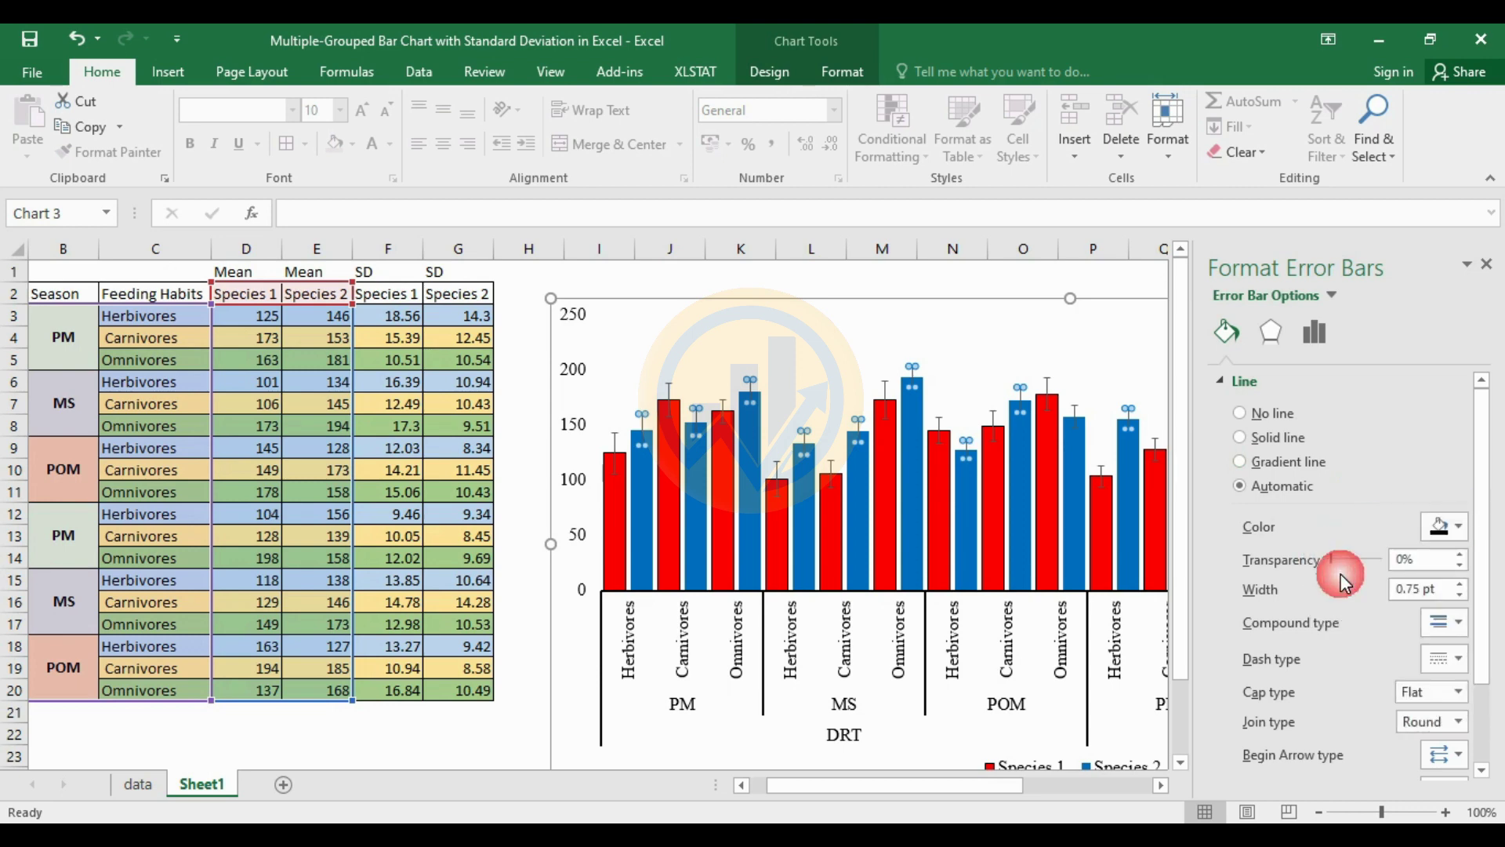
pyautogui.click(1462, 584)
pyautogui.click(1460, 595)
pyautogui.click(1460, 584)
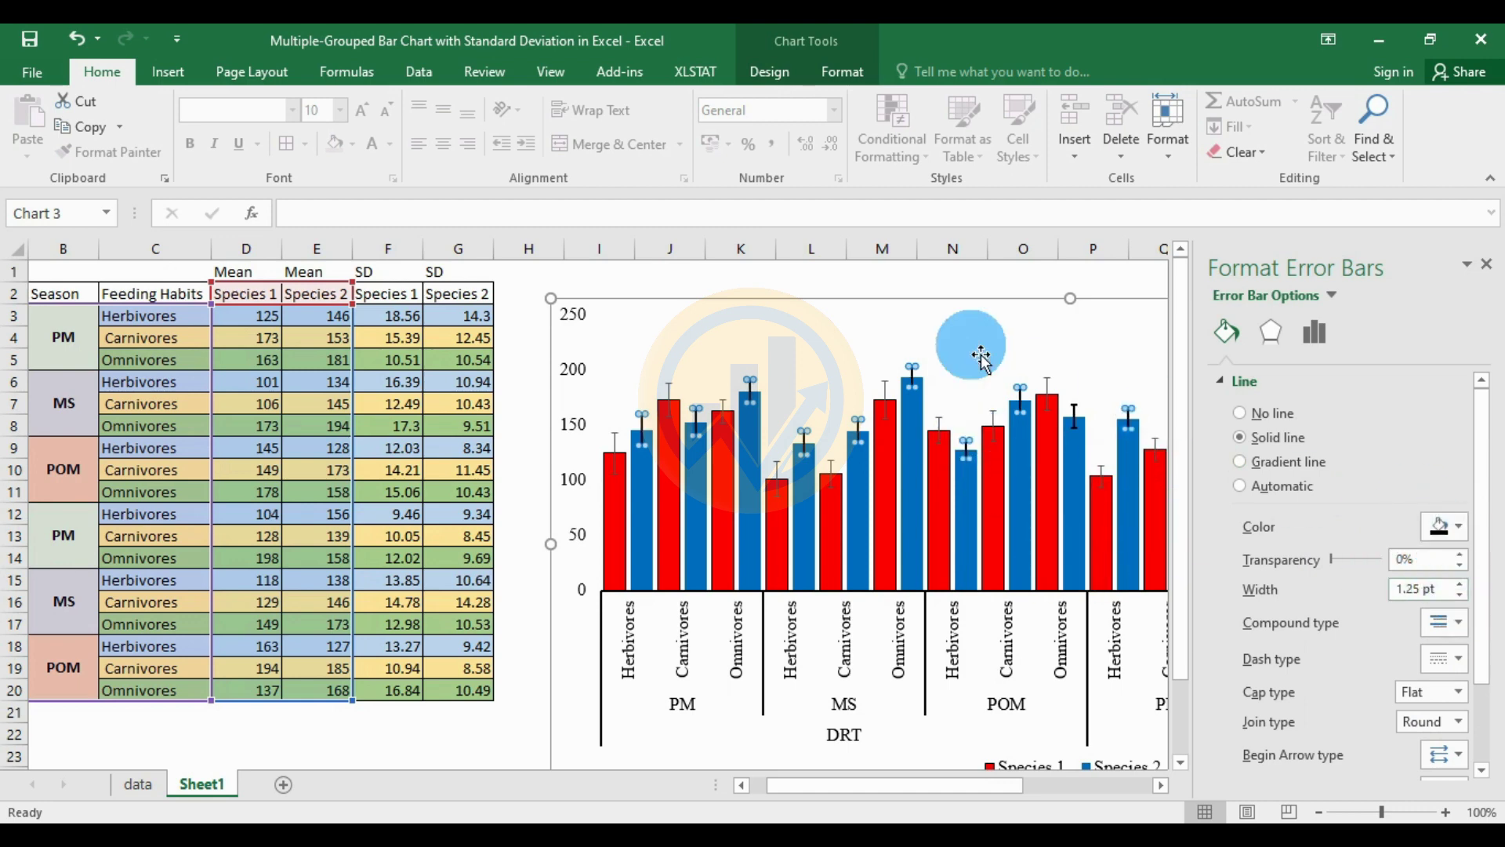
# Move the chart left back over the data table
pyautogui.moveTo(870, 353); pyautogui.dragTo(323, 287)
pyautogui.click(1045, 462)
pyautogui.click(1118, 444)
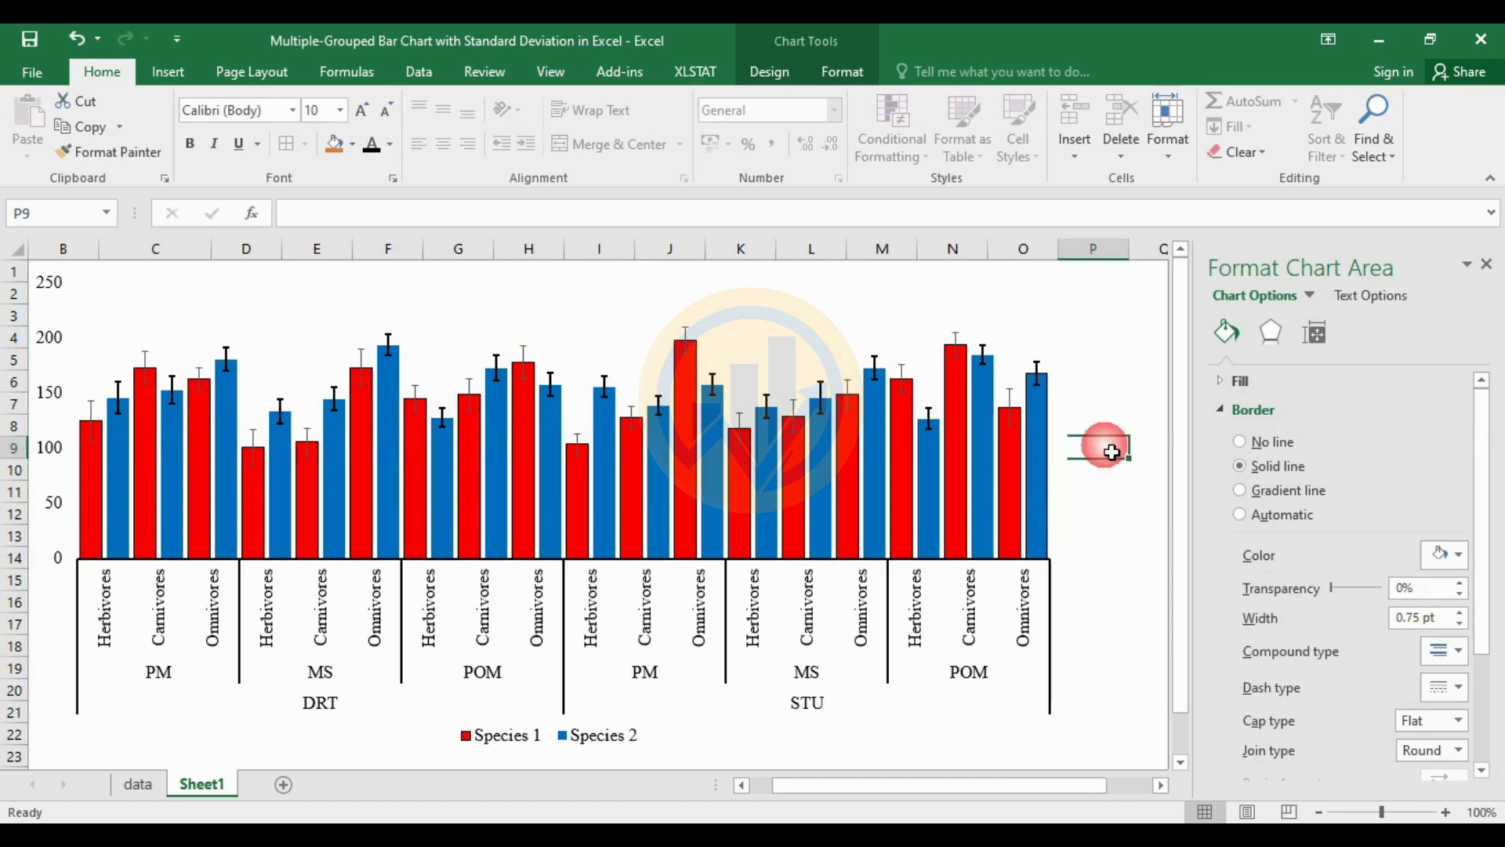
pyautogui.click(1038, 369)
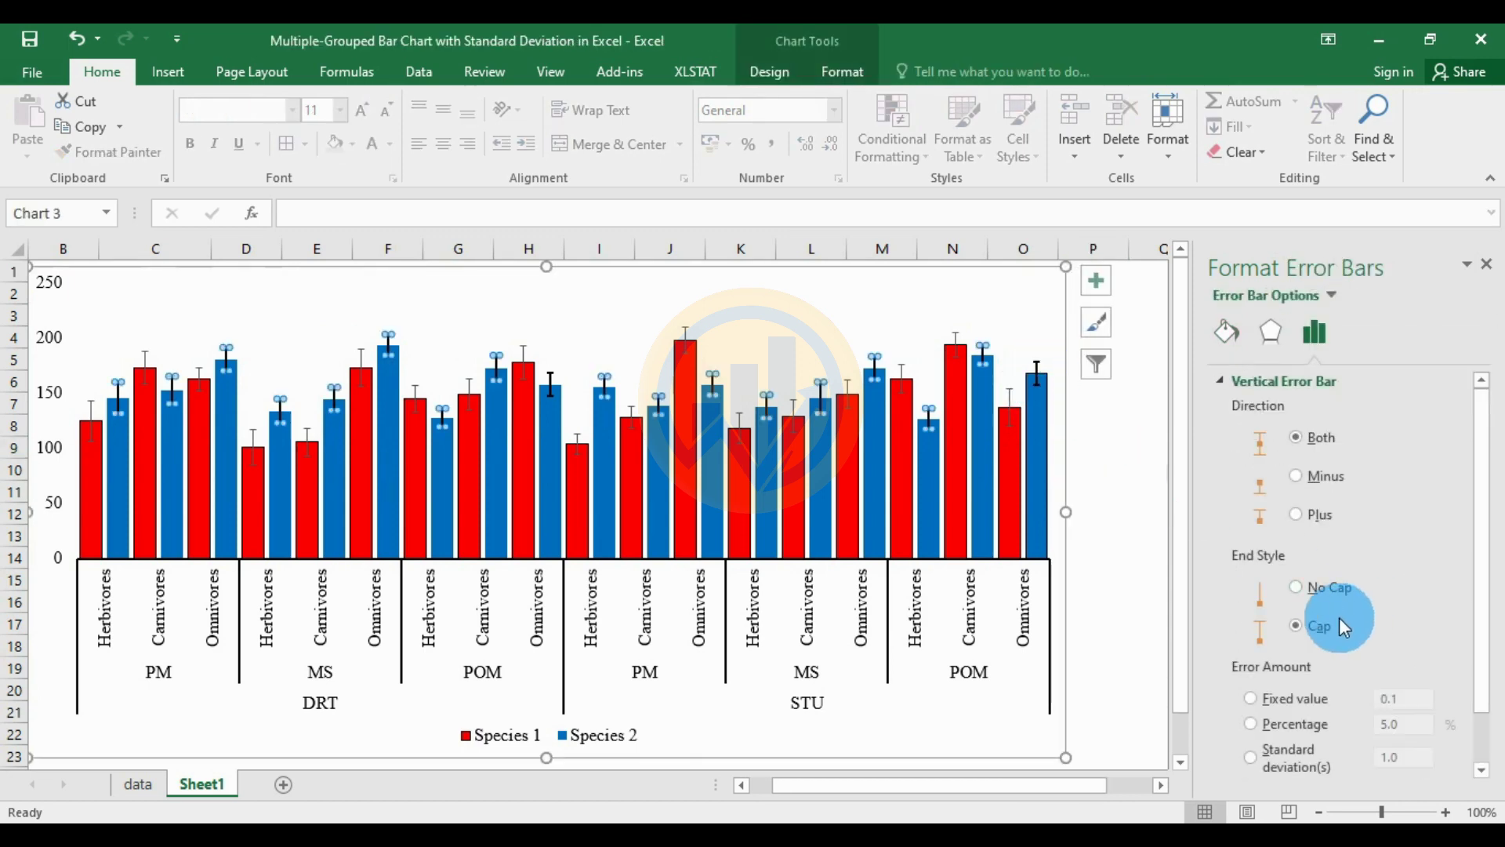
pyautogui.click(1360, 544)
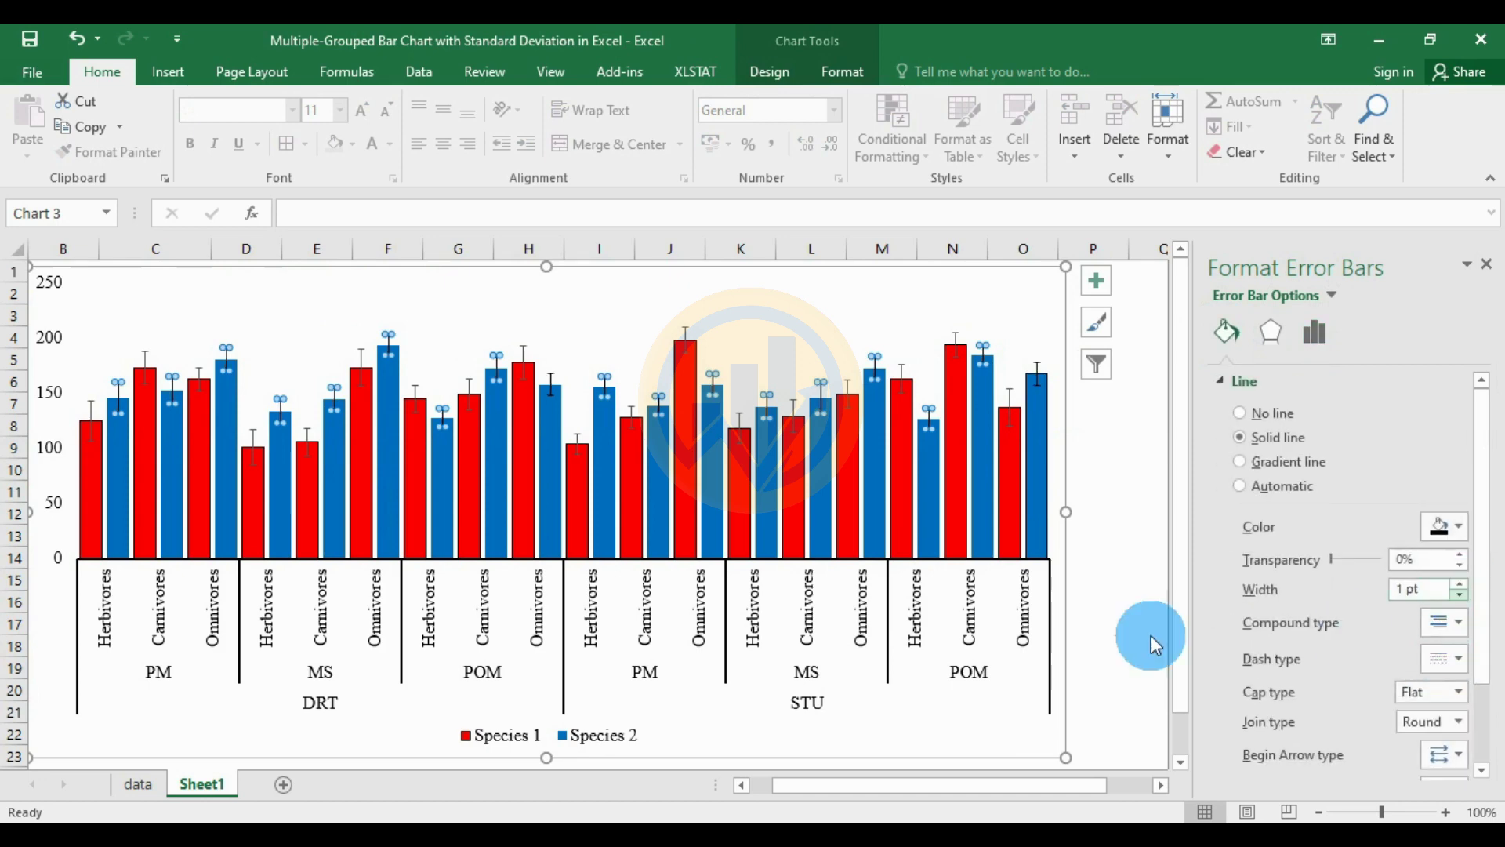
# Make the Species 1 error bars solid black, 1 pt wide, and close the formatting pane
pyautogui.click(1011, 405)
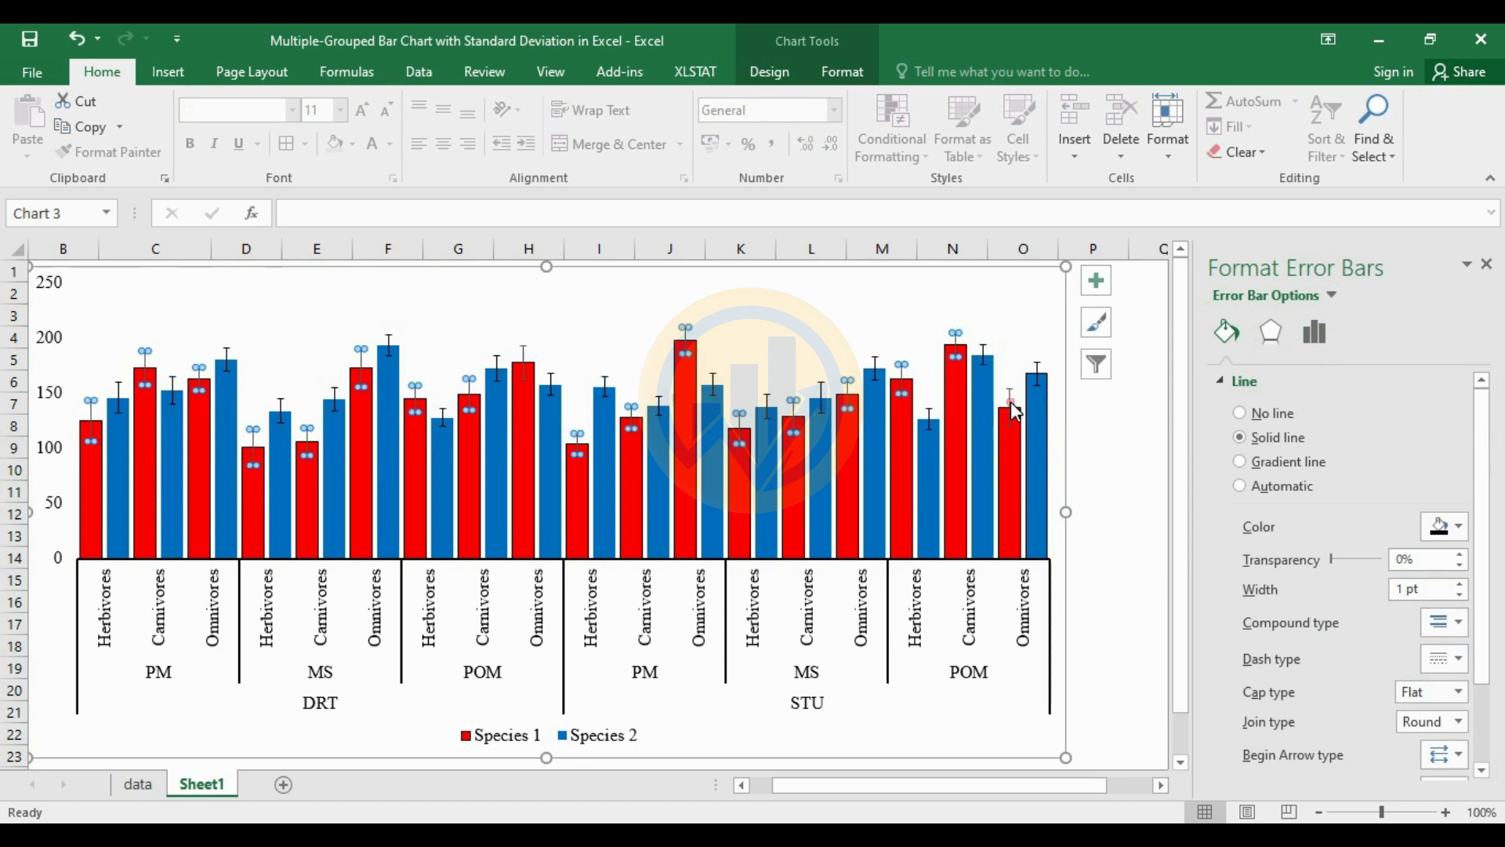
pyautogui.click(1460, 527)
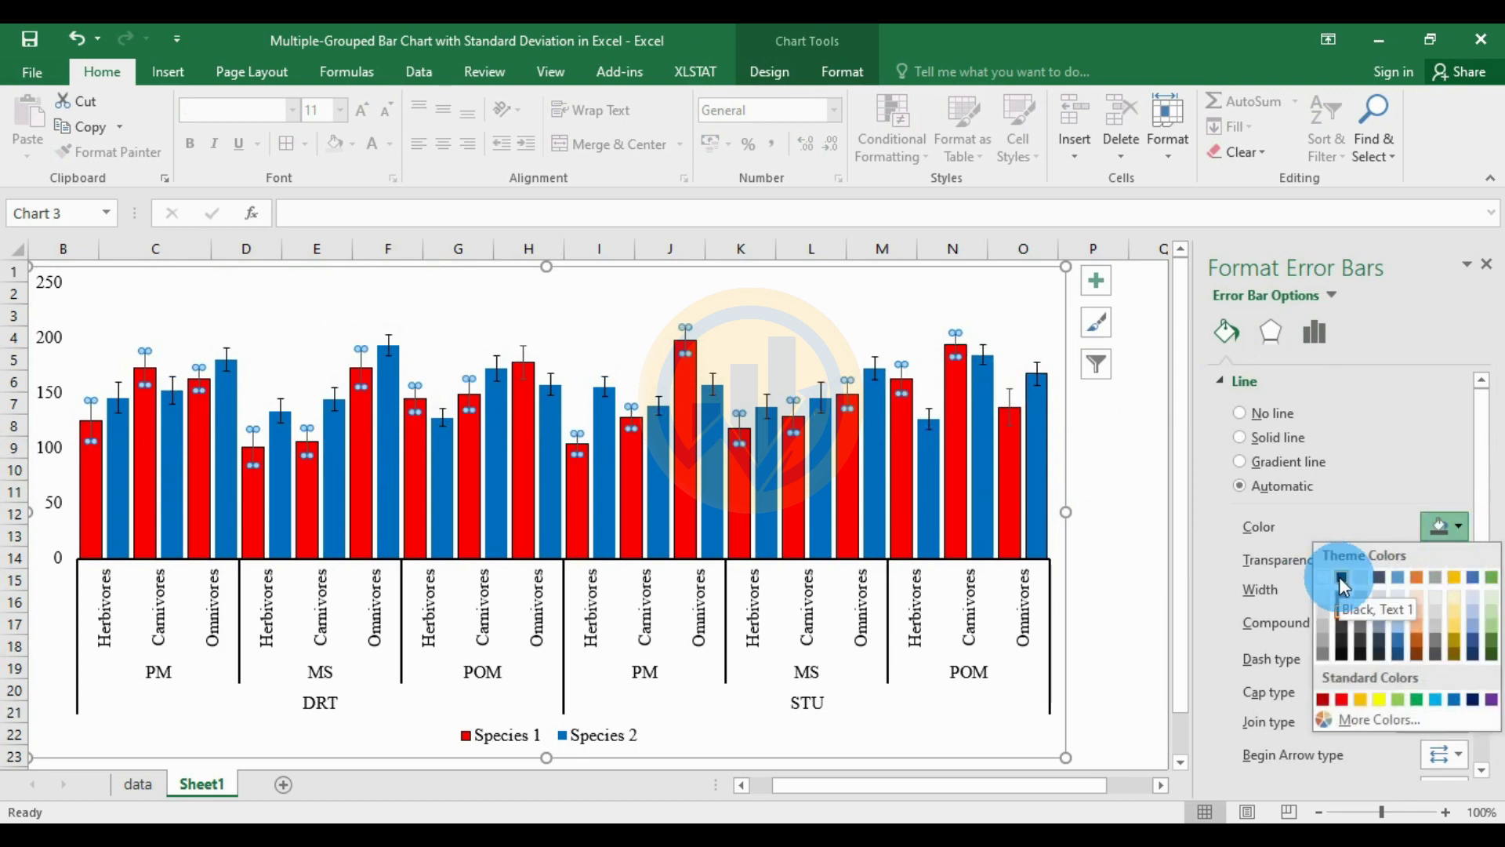
pyautogui.click(1342, 580)
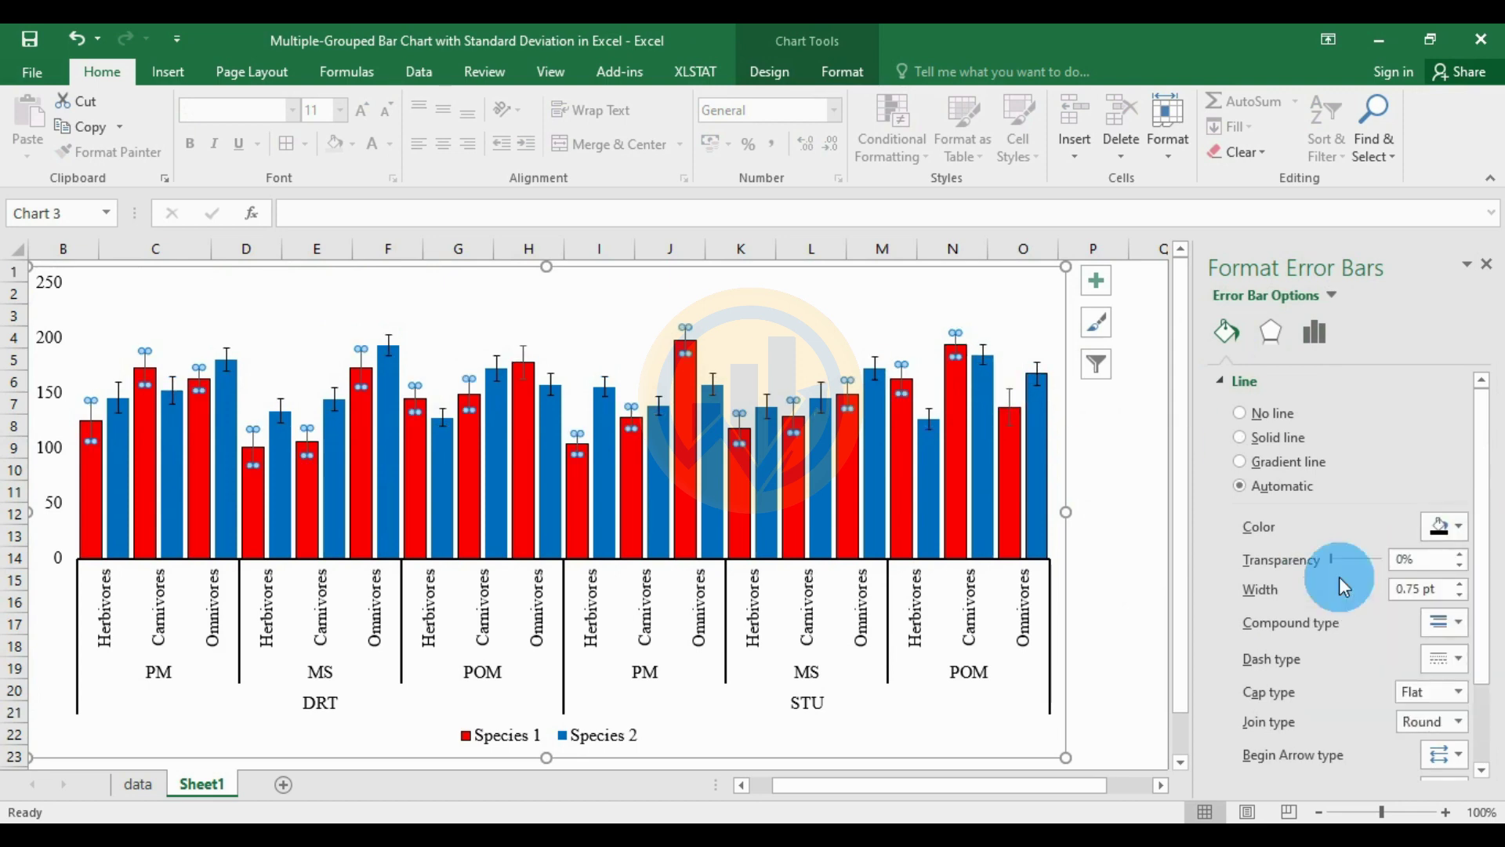
pyautogui.click(1460, 585)
pyautogui.click(1123, 511)
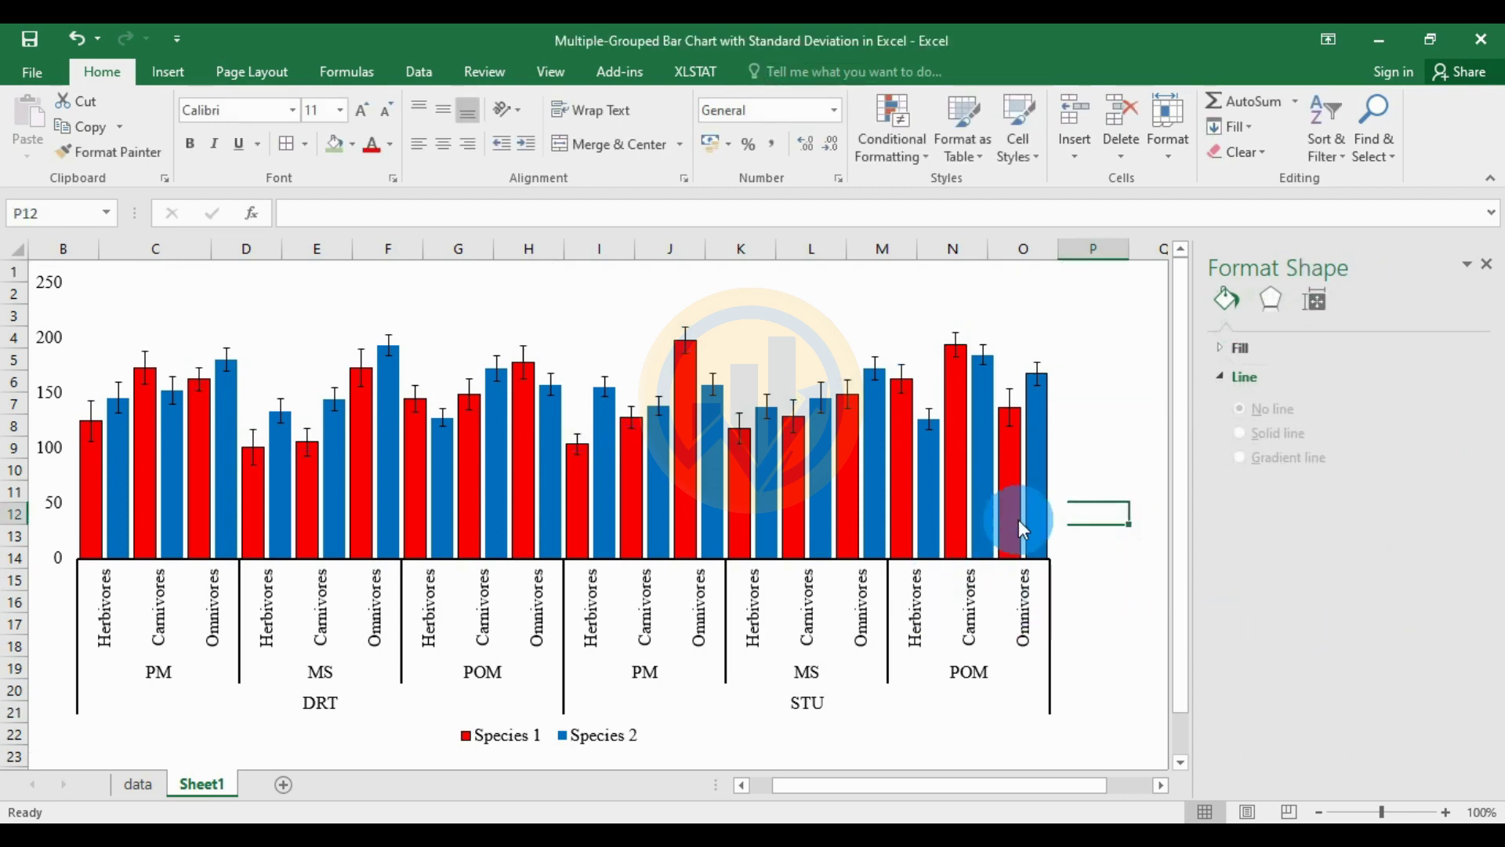
pyautogui.click(1487, 267)
pyautogui.click(1290, 404)
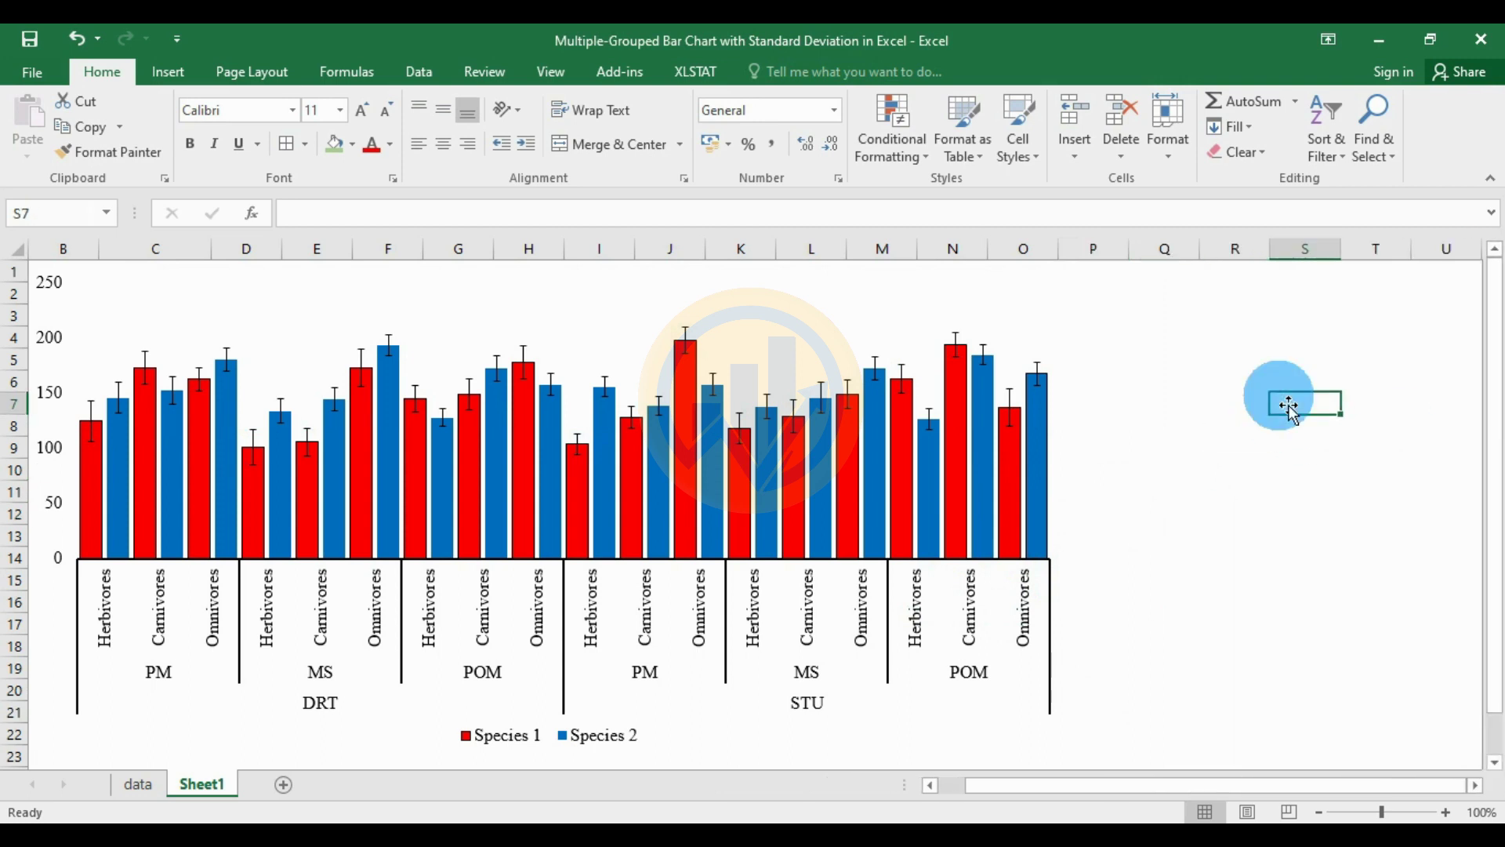
pyautogui.click(990, 421)
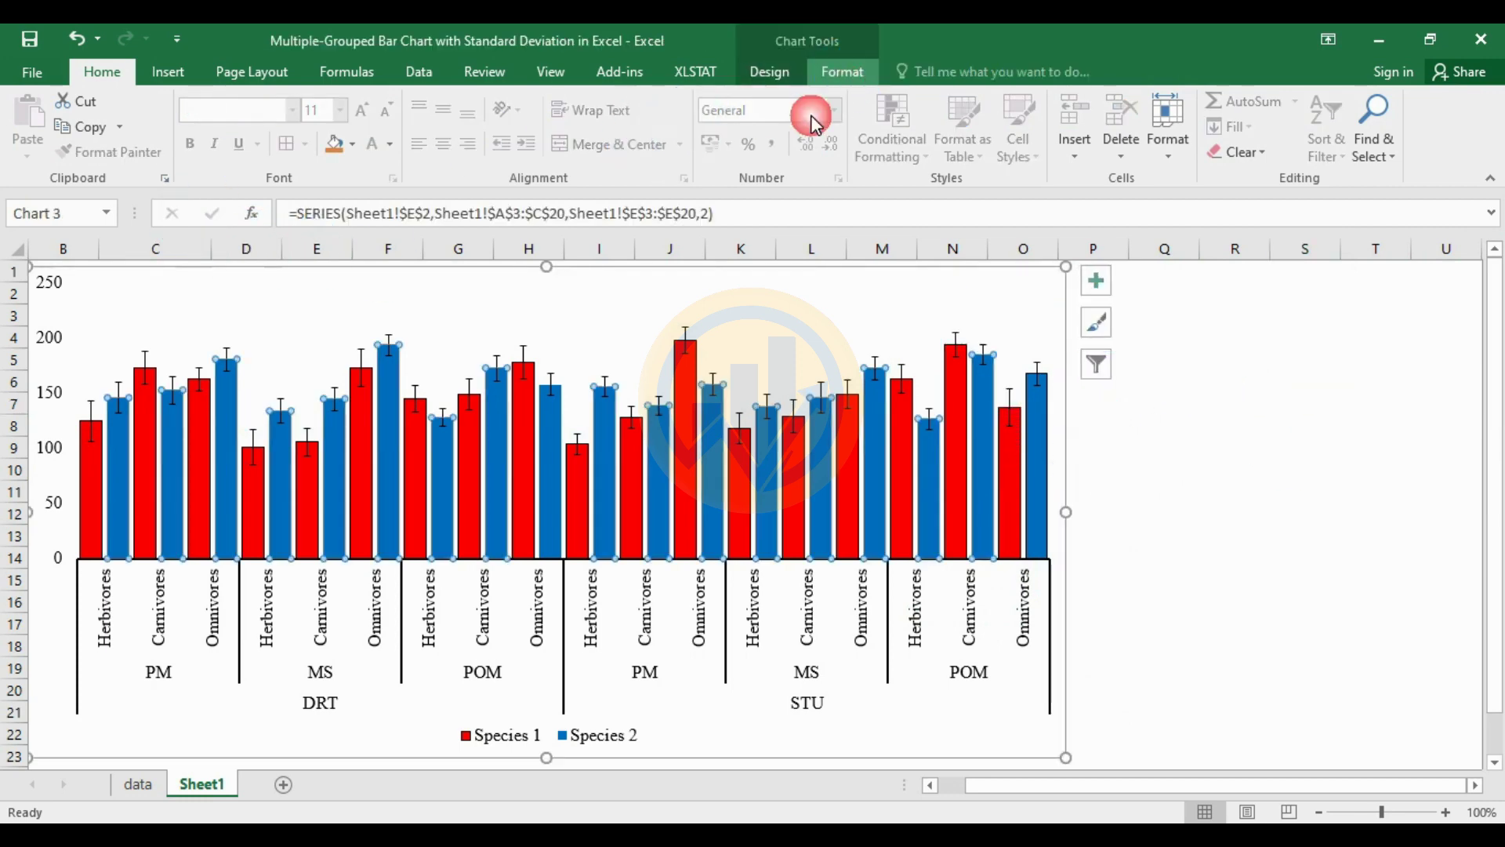
# Give the Species 2 series a black 1 pt border via Format Selection, then close the pane
pyautogui.click(843, 72)
pyautogui.click(78, 127)
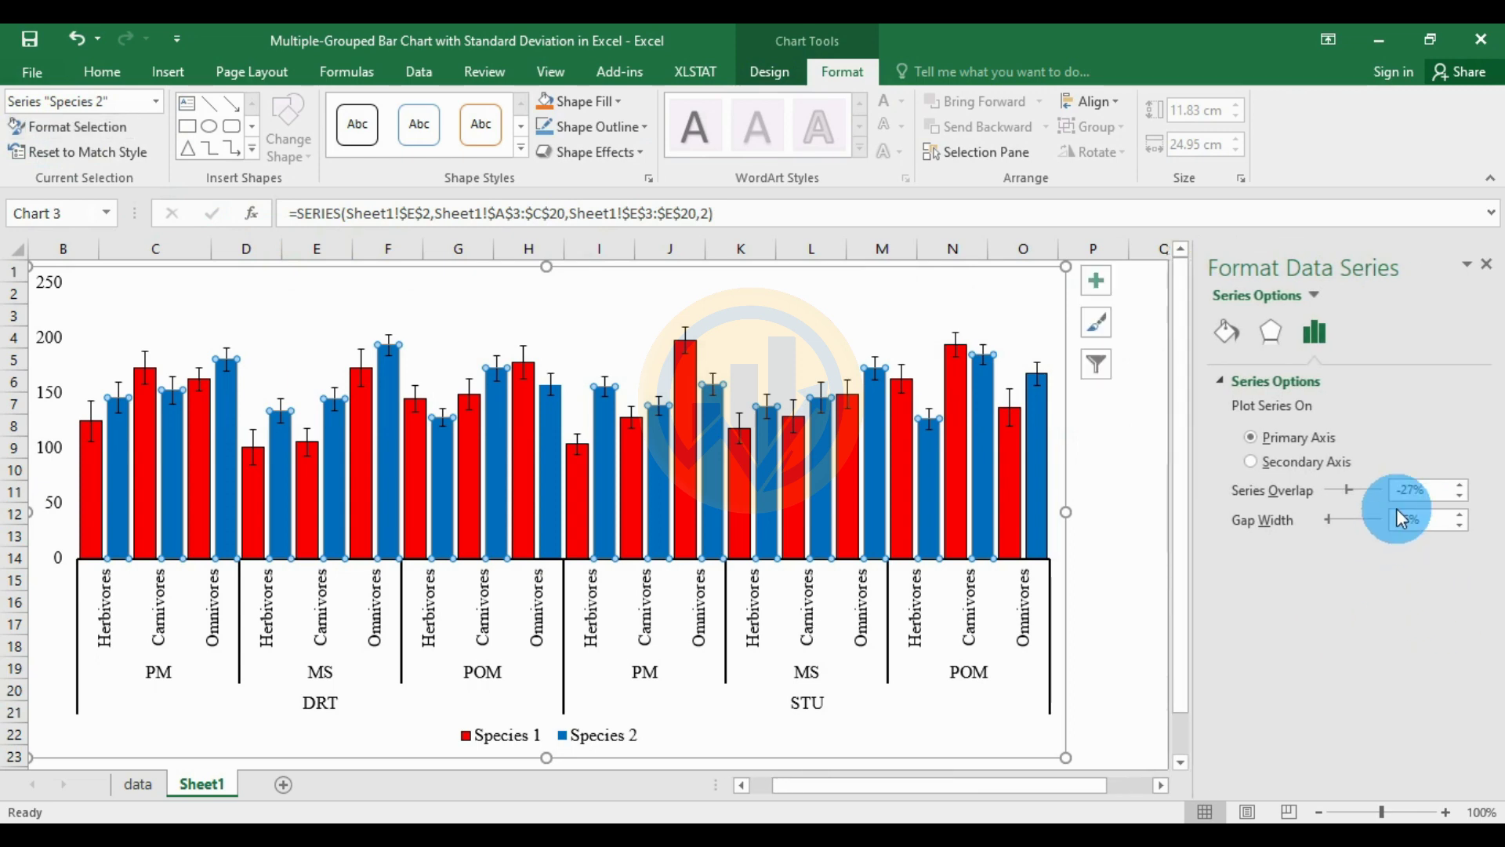
pyautogui.click(1227, 330)
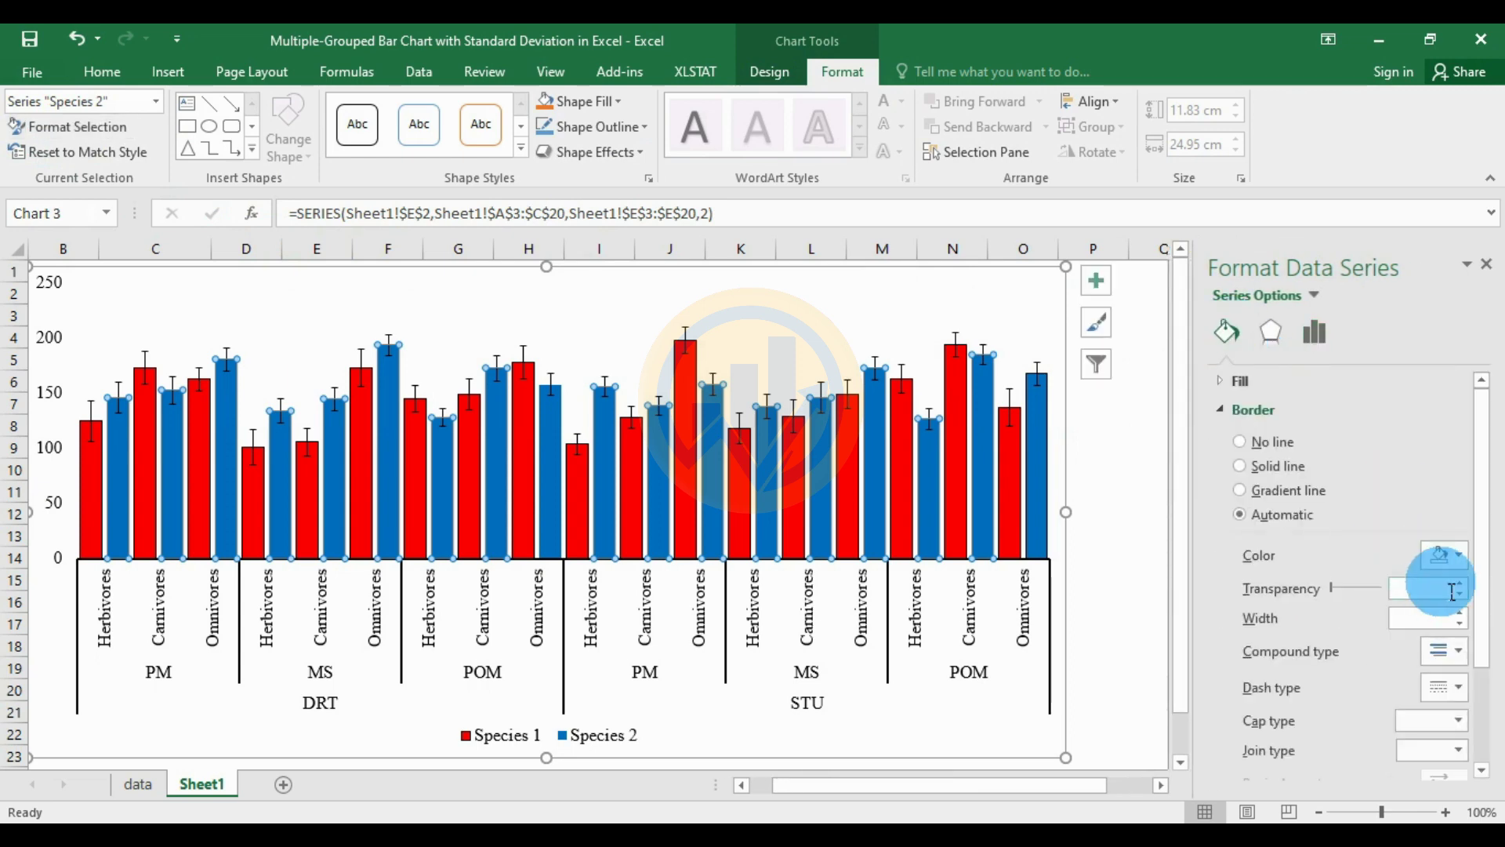
pyautogui.click(1459, 556)
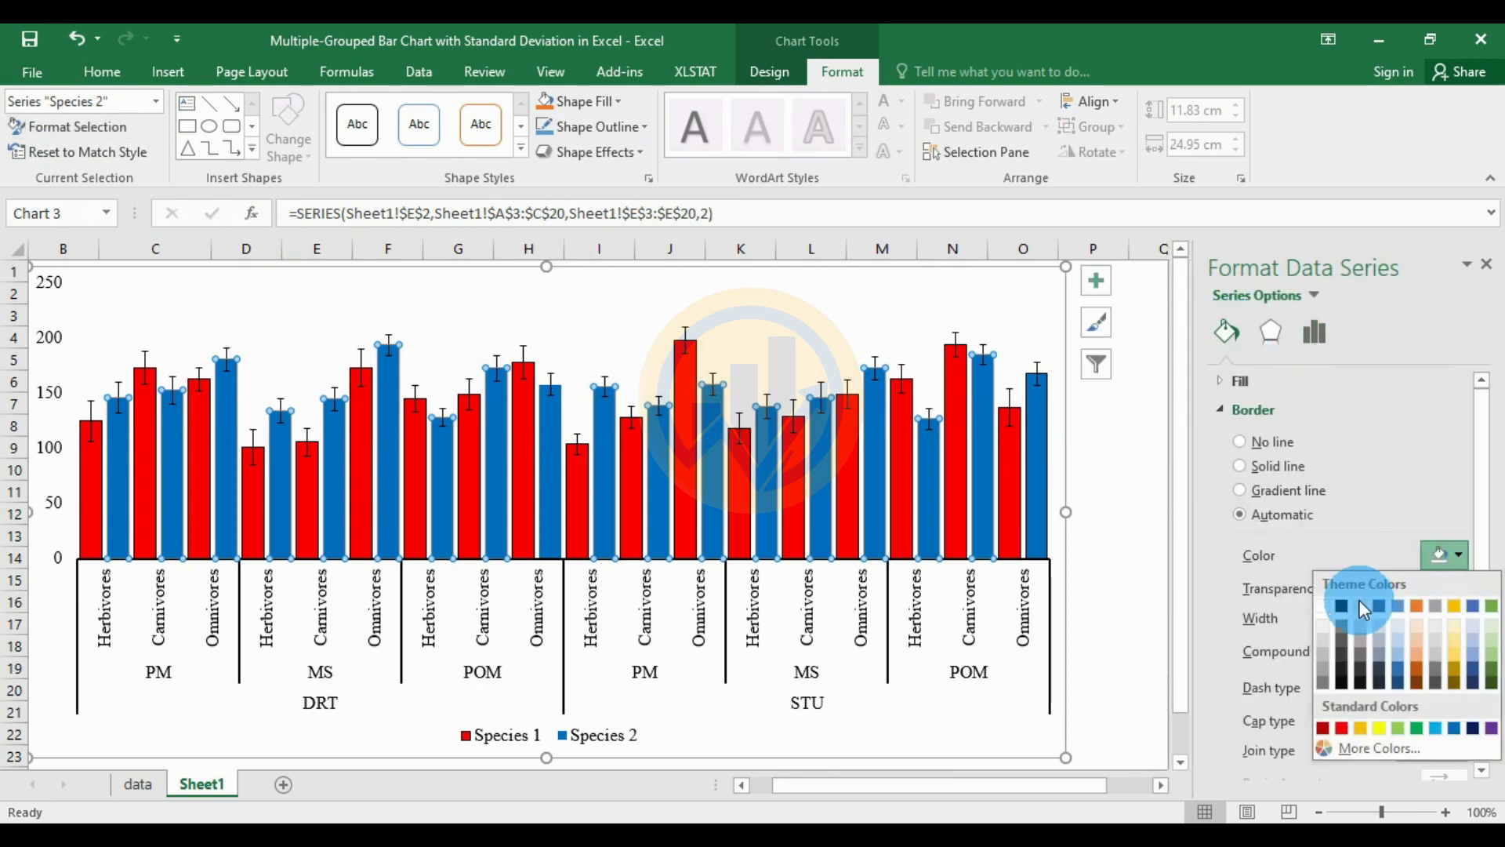
pyautogui.click(1348, 605)
pyautogui.click(1460, 613)
pyautogui.click(1119, 495)
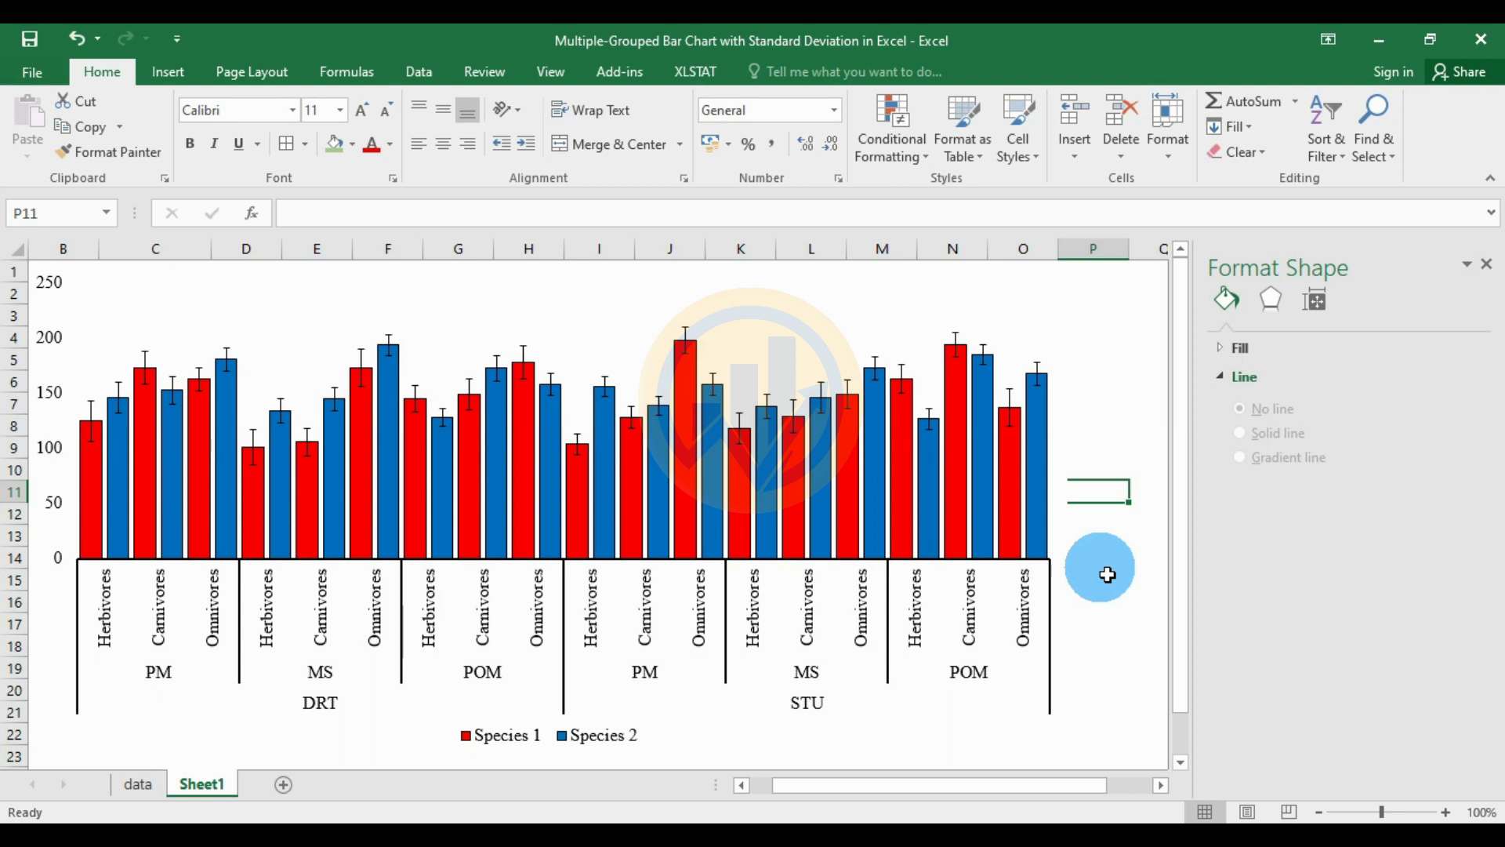
pyautogui.click(1492, 271)
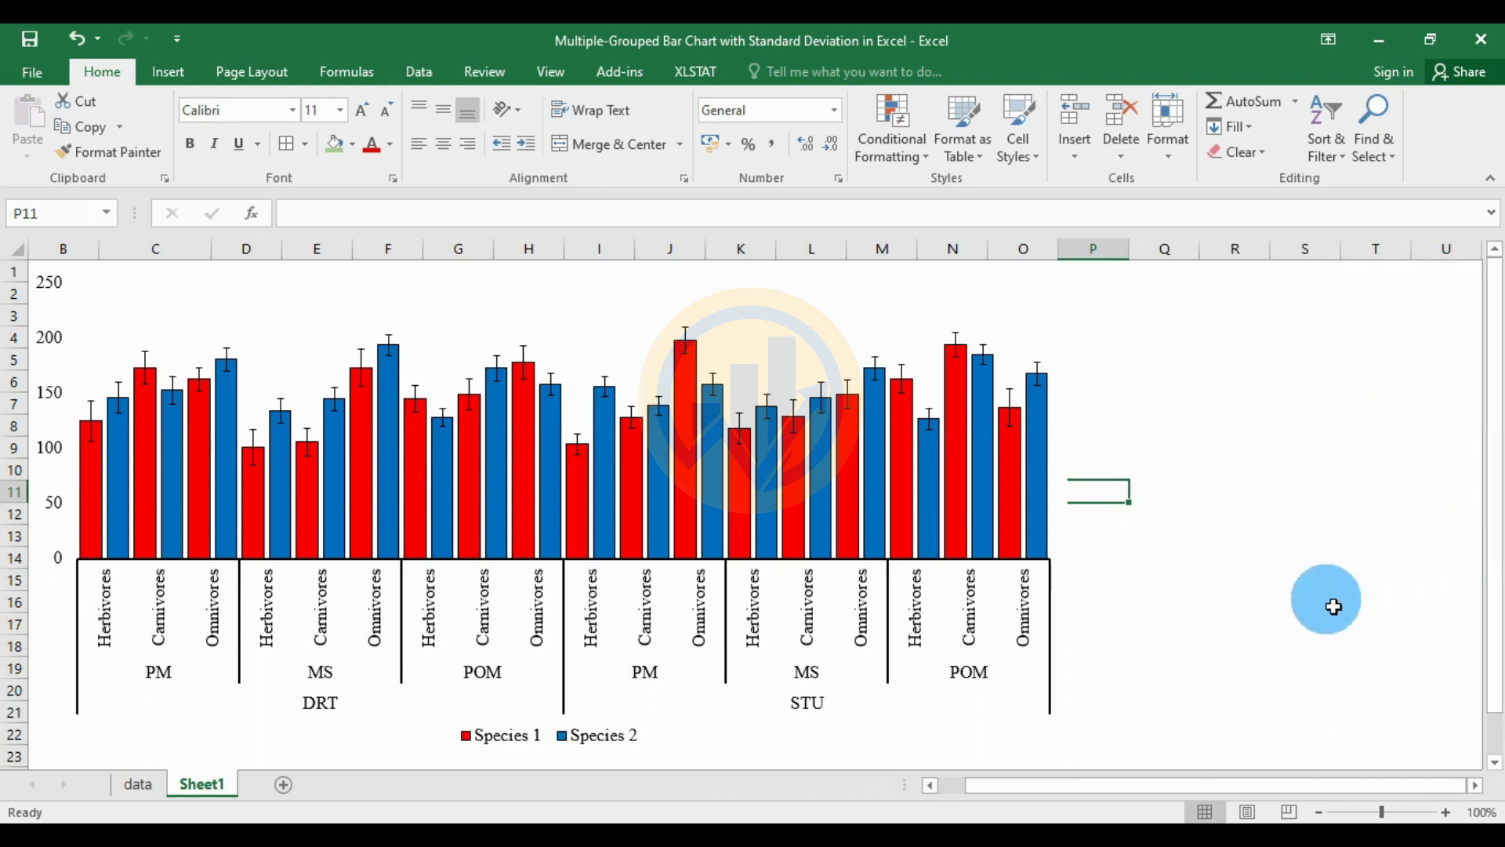